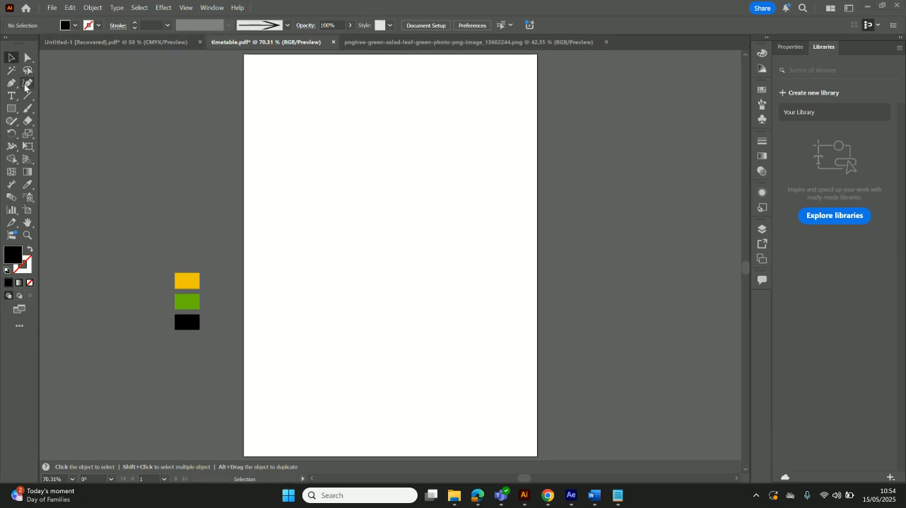
# Close the recovered Untitled-1 document without saving, and close the green salad leaf image document
pyautogui.click(199, 42)
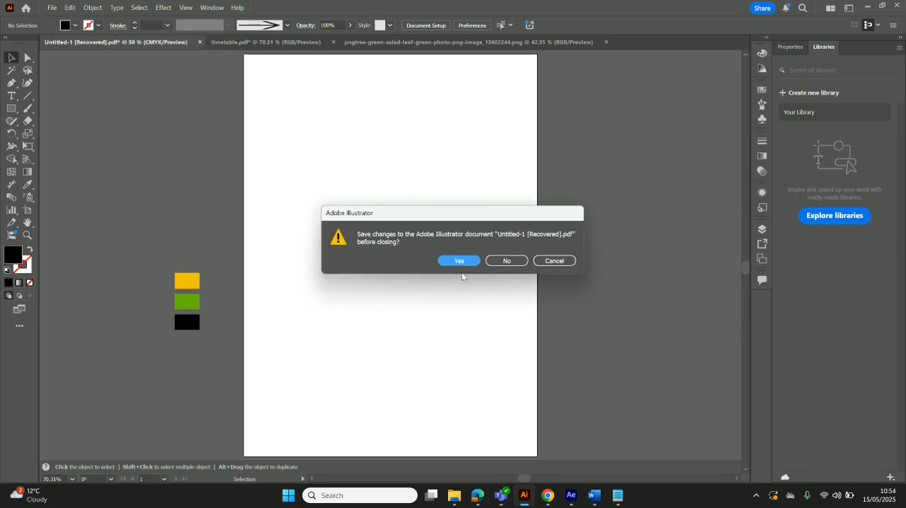
pyautogui.click(508, 260)
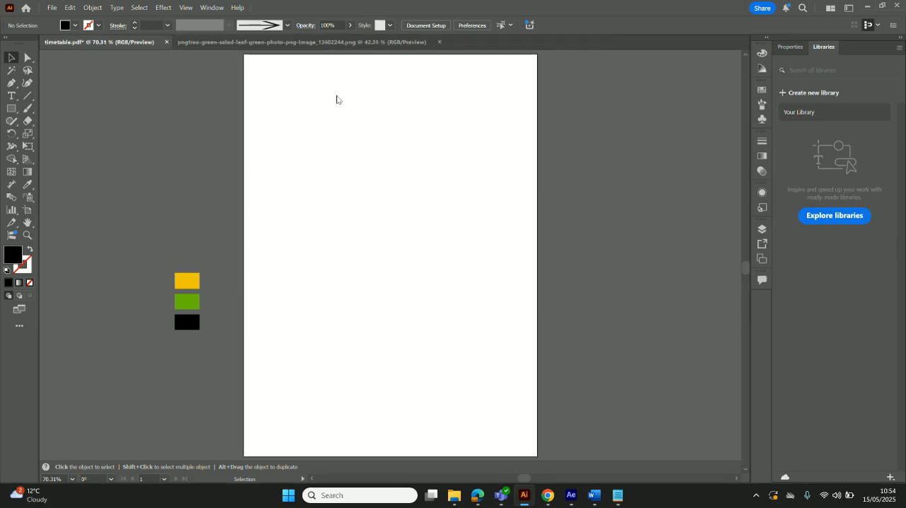
pyautogui.click(418, 42)
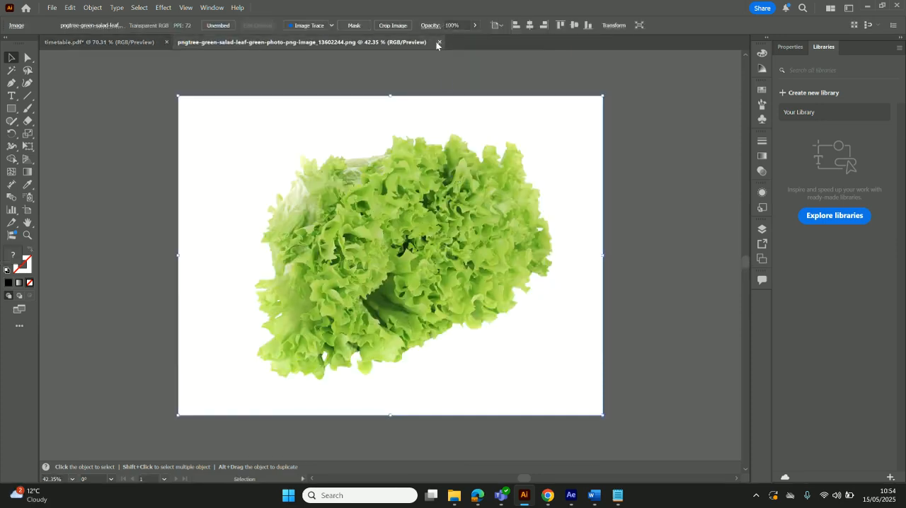
pyautogui.click(436, 43)
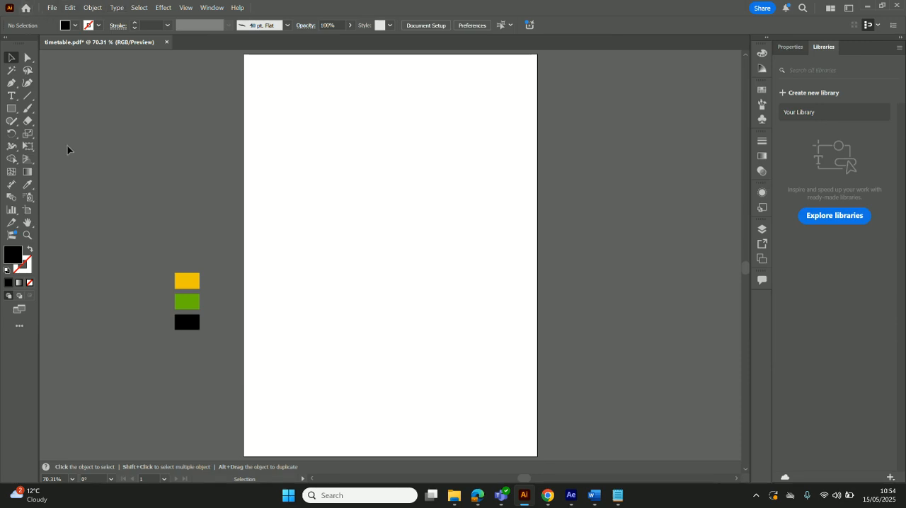
# Create a new portrait A4 document named "Food Ad", 210 x 297 mm, in CMYK Color with 300 ppi raster effects
pyautogui.click(51, 8)
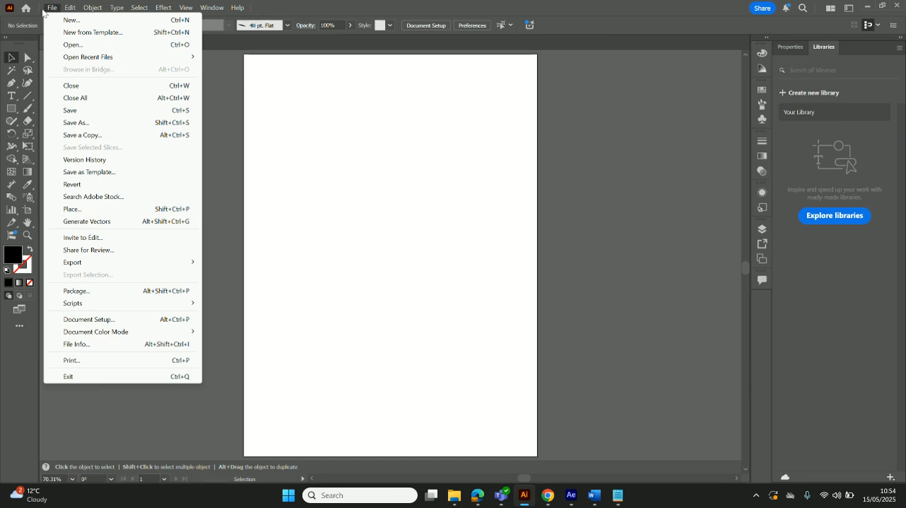
pyautogui.click(77, 21)
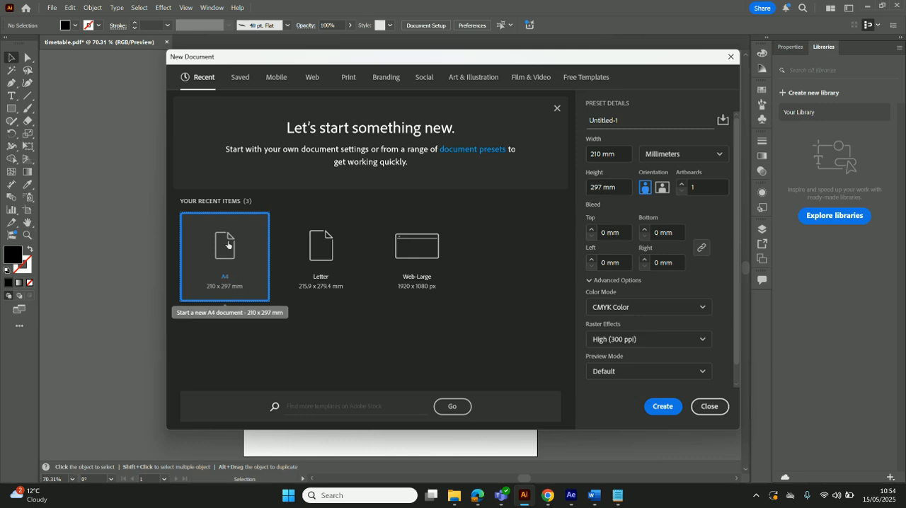
pyautogui.click(613, 153)
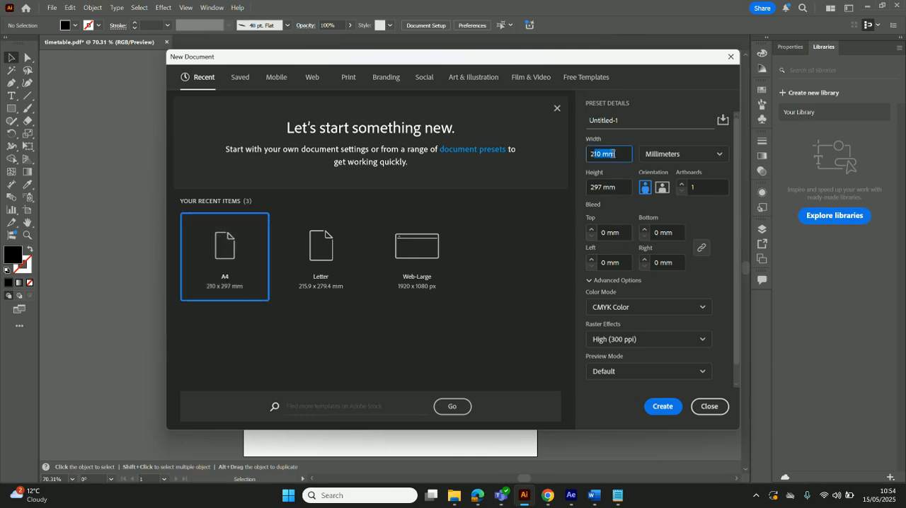
pyautogui.click(614, 186)
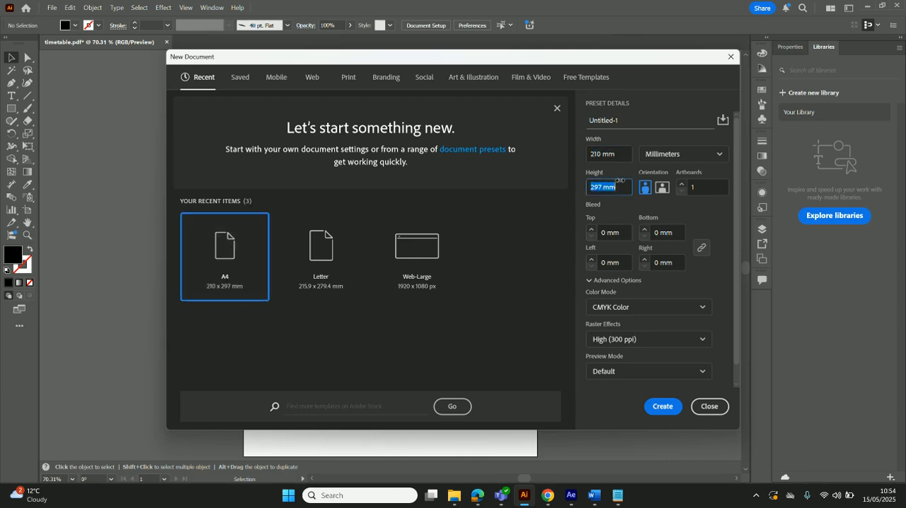
pyautogui.click(626, 121)
pyautogui.click(714, 155)
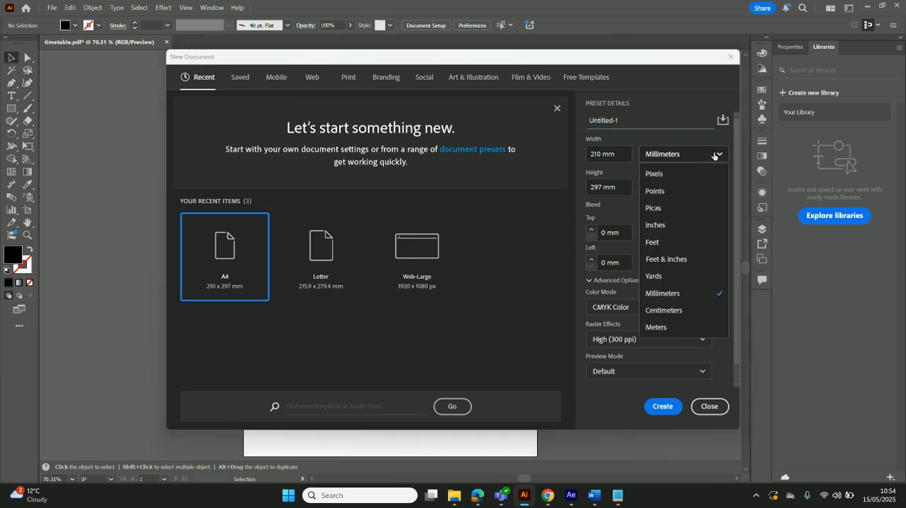
pyautogui.click(601, 119)
pyautogui.click(597, 120)
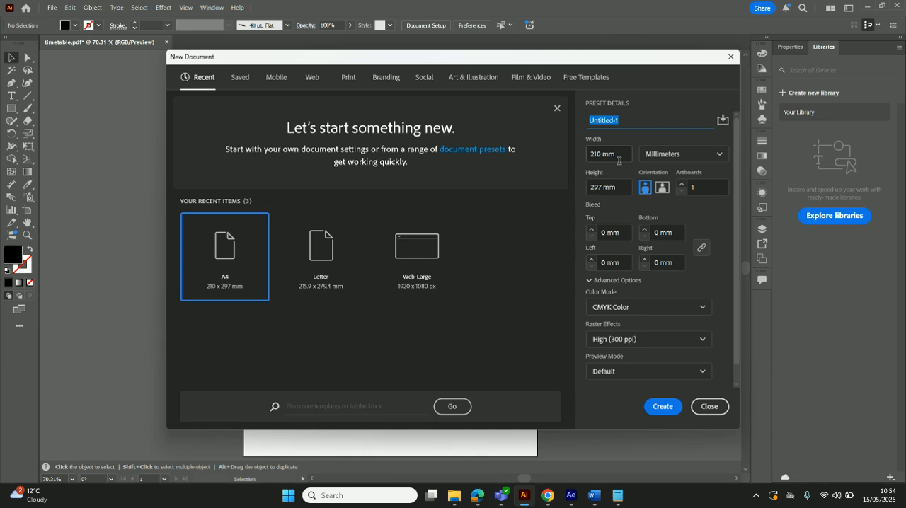
pyautogui.write('Food Ad')
pyautogui.click(655, 309)
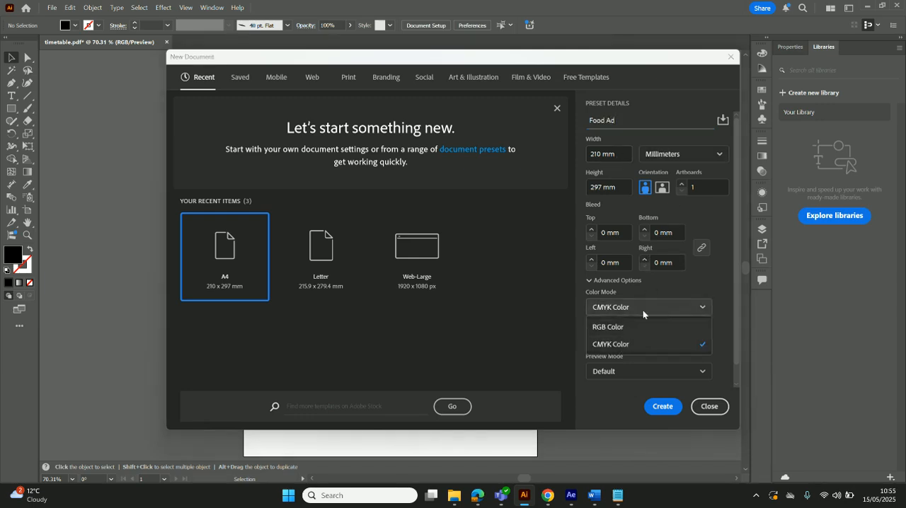
pyautogui.click(666, 287)
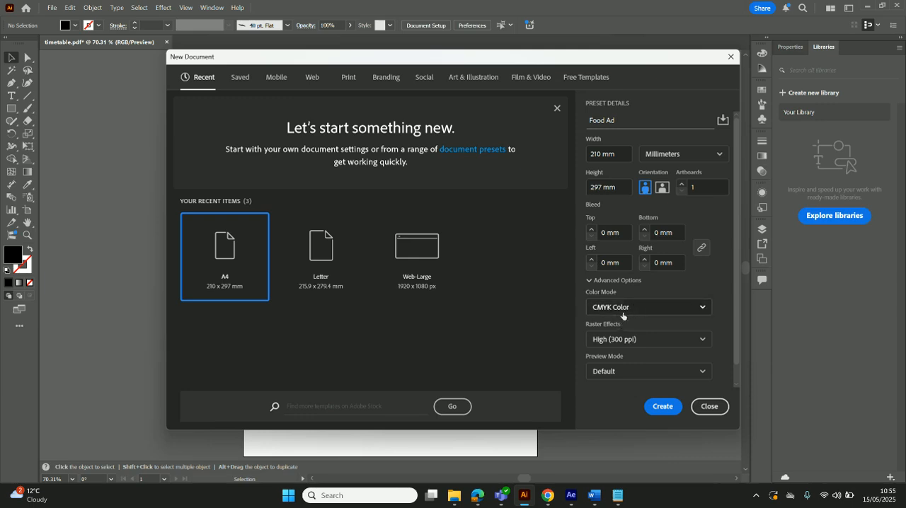
pyautogui.click(665, 409)
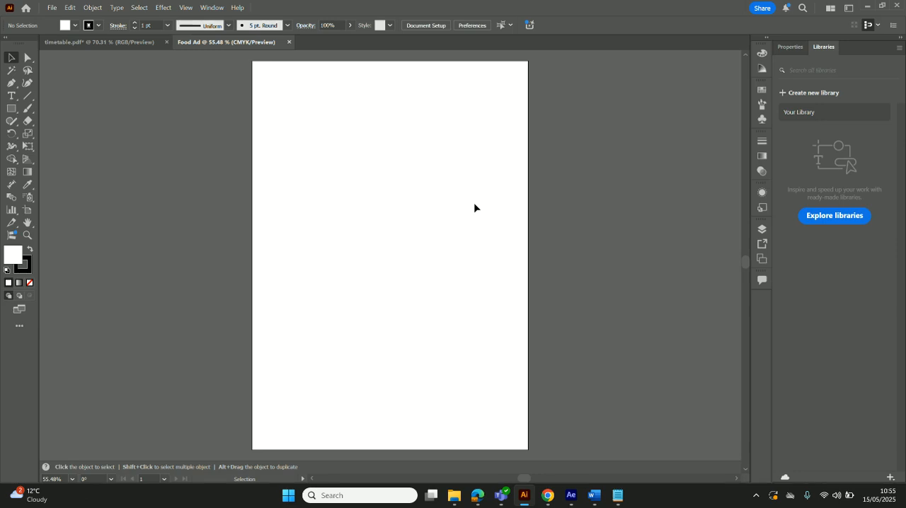
# Move the yellow, green and black swatch rectangles from timetable.pdf into the Food Ad document, placing them beside the artboard
pyautogui.click(99, 42)
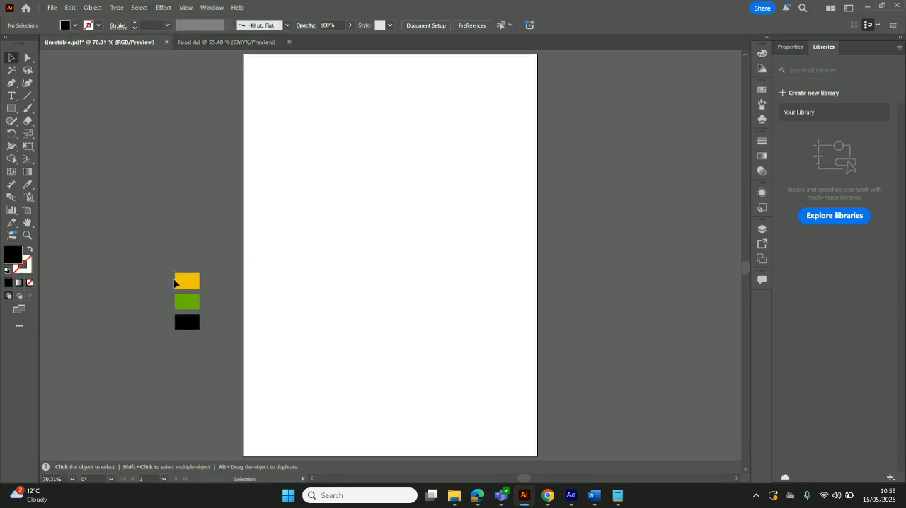
pyautogui.moveTo(208, 349); pyautogui.dragTo(183, 283)
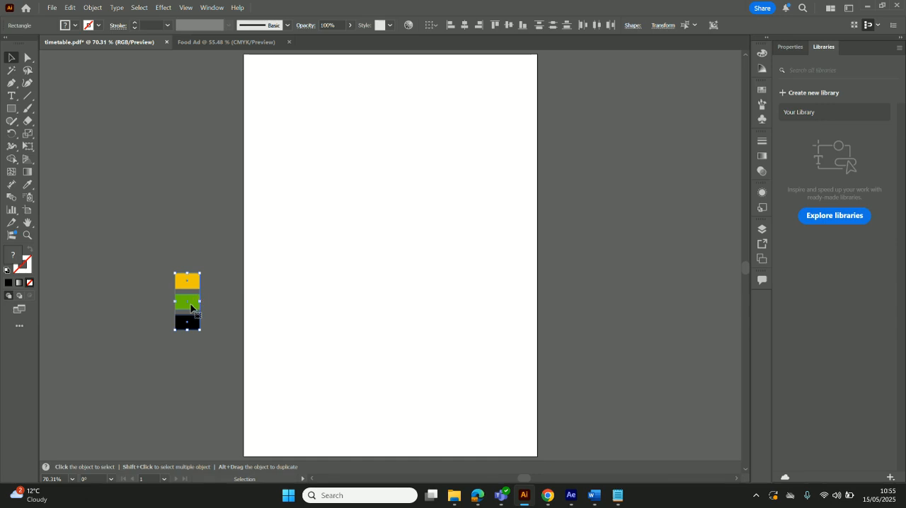
pyautogui.press('Delete')
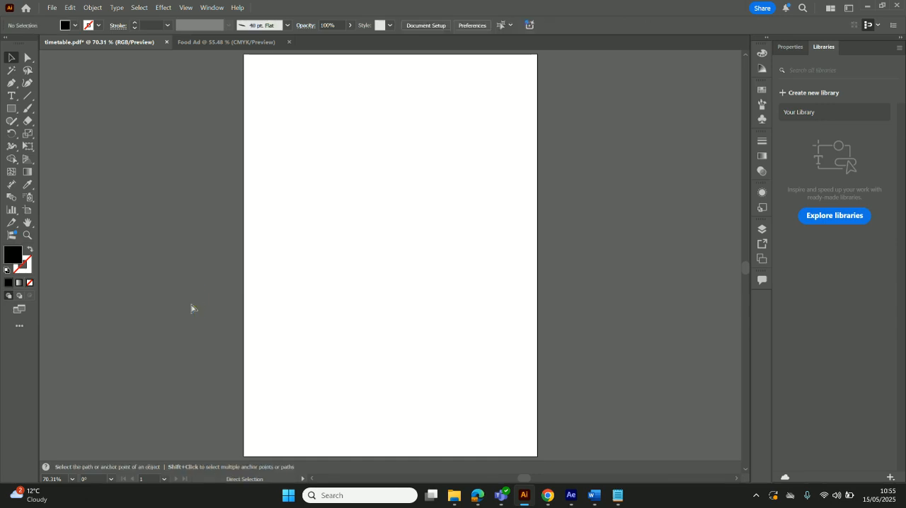
pyautogui.click(244, 43)
pyautogui.hotkey('ctrl', 'v')
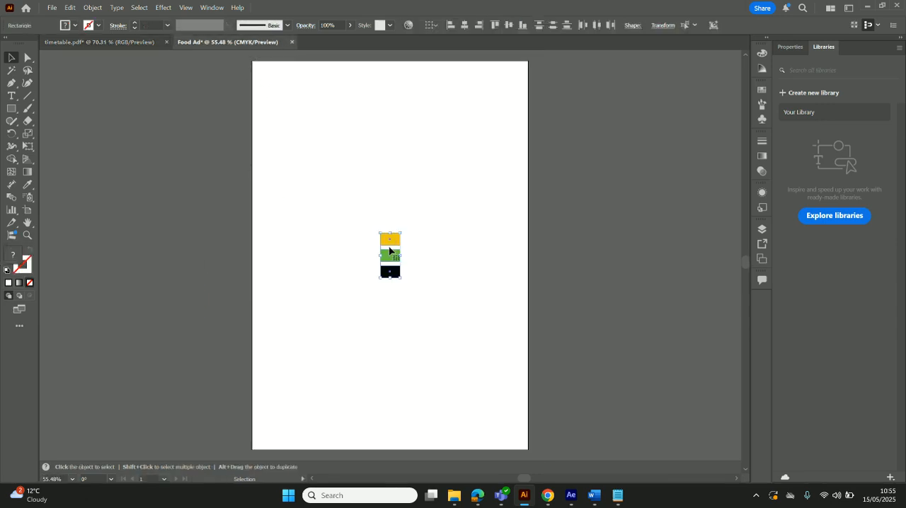
pyautogui.moveTo(398, 264); pyautogui.dragTo(105, 120)
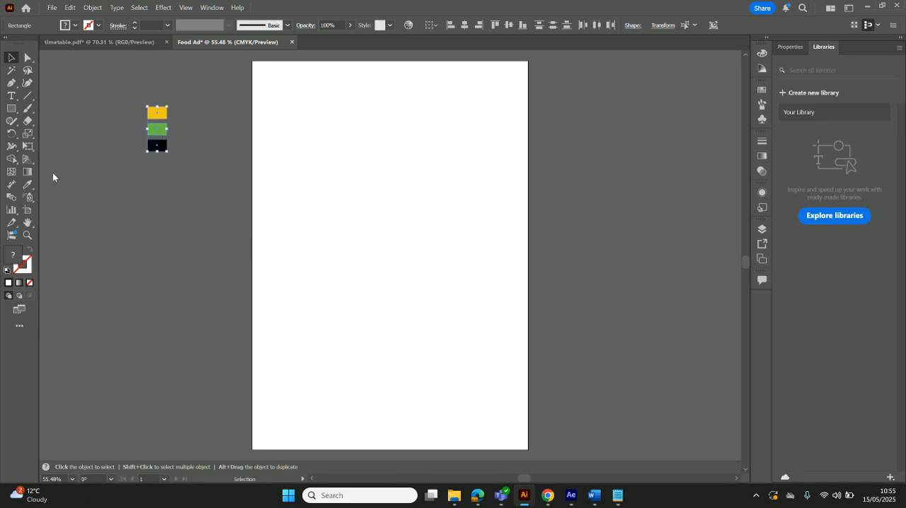
# Set the fill colour to green #7ecc0e on a small trial rectangle below the swatches, and delete that rectangle
pyautogui.click(11, 109)
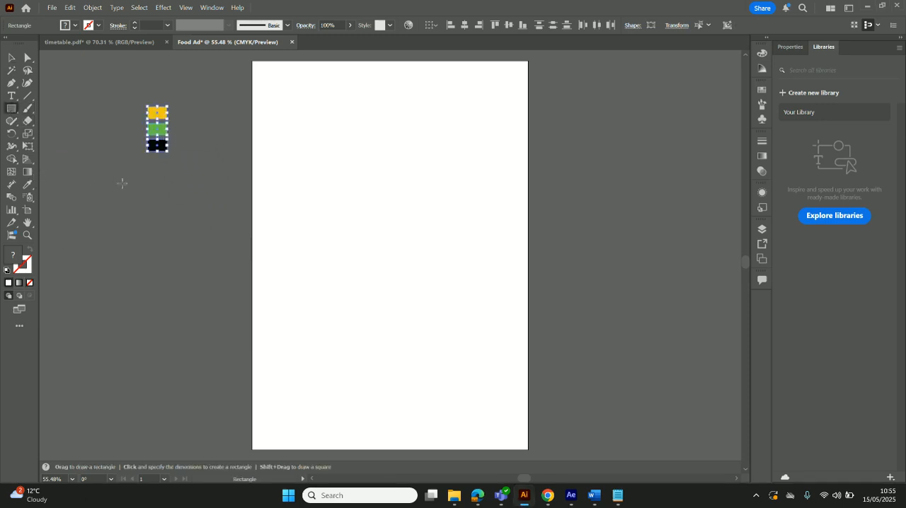
pyautogui.moveTo(136, 167); pyautogui.dragTo(158, 182)
pyautogui.doubleClick(17, 255)
pyautogui.moveTo(424, 203)
pyautogui.mouseDown()
pyautogui.moveTo(440, 226)
pyautogui.moveTo(440, 203)
pyautogui.mouseUp()
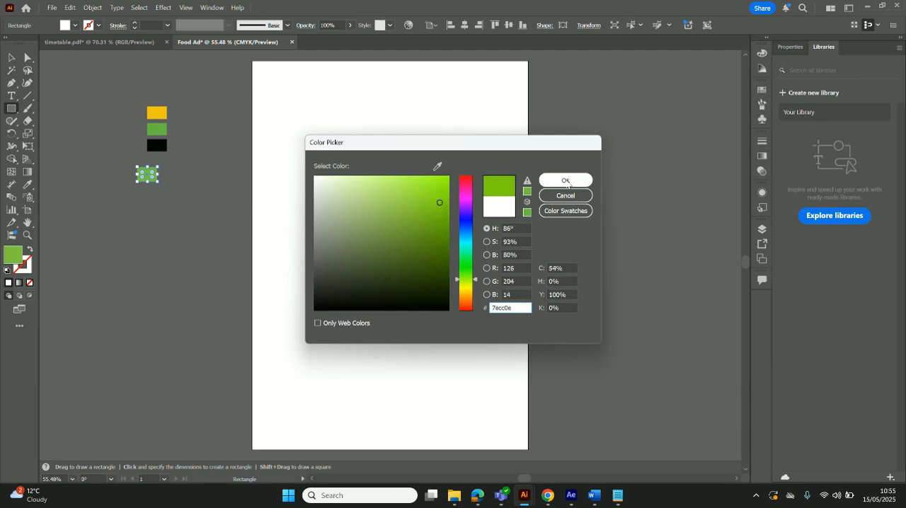
pyautogui.click(565, 179)
pyautogui.press('v')
pyautogui.click(166, 268)
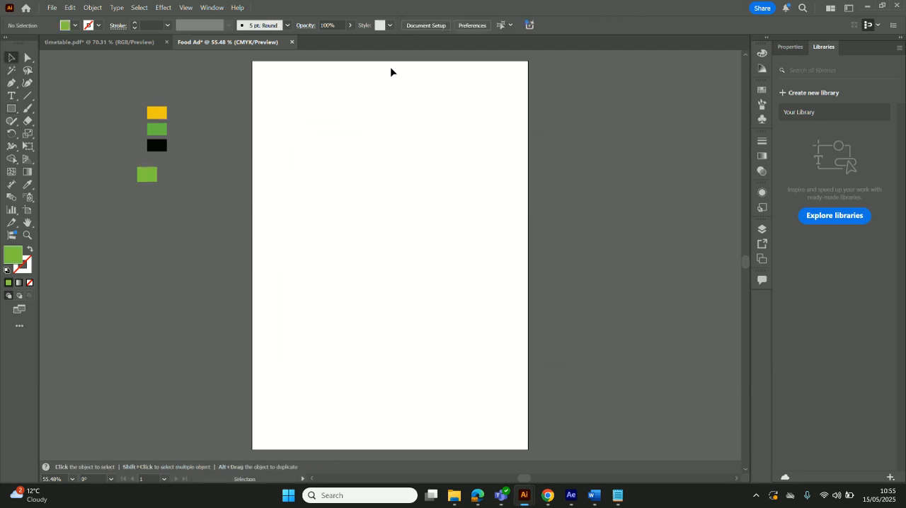
pyautogui.click(147, 176)
pyautogui.press('Delete')
# Switch to File Explorer and view the salmon salad, dark wood, tomato and leaf images in the Assests folder
pyautogui.click(453, 504)
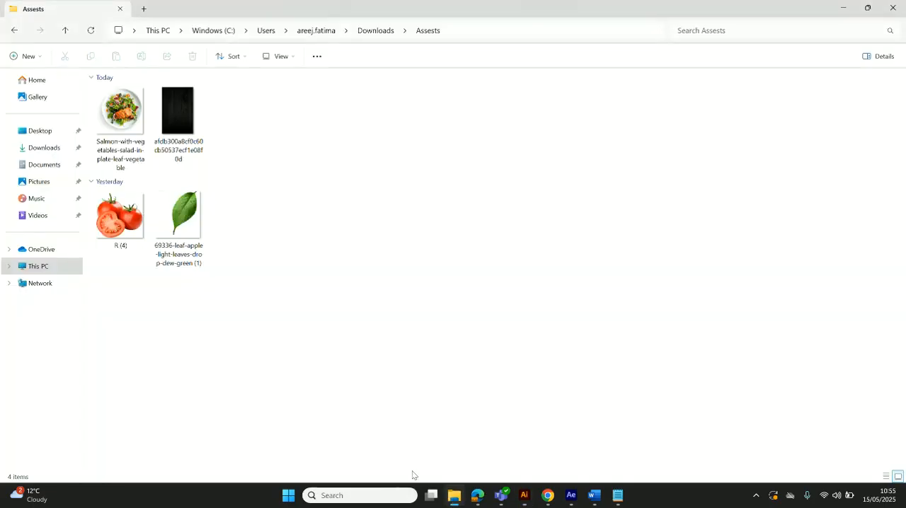
pyautogui.doubleClick(130, 127)
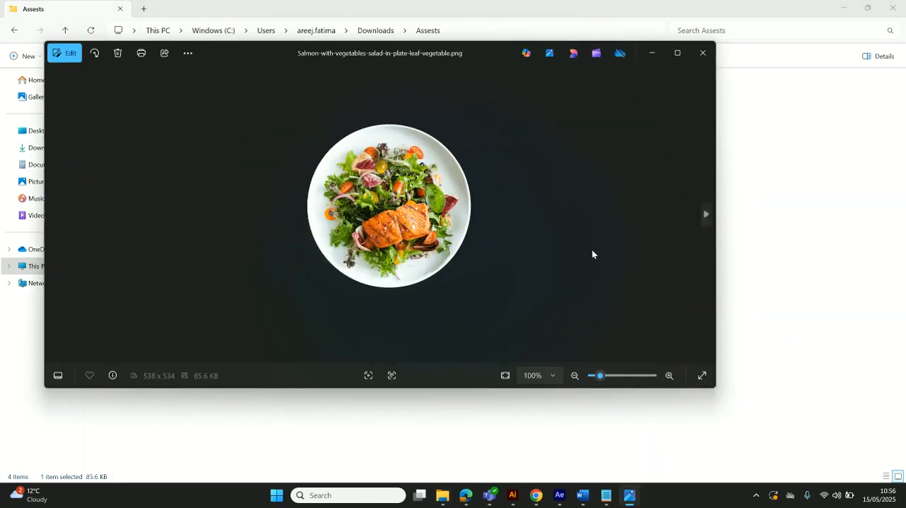
pyautogui.click(705, 215)
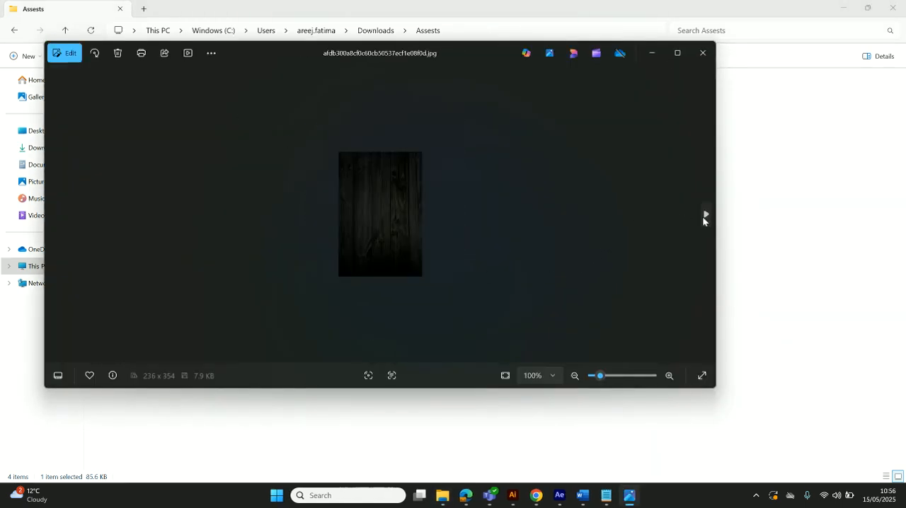
pyautogui.click(705, 215)
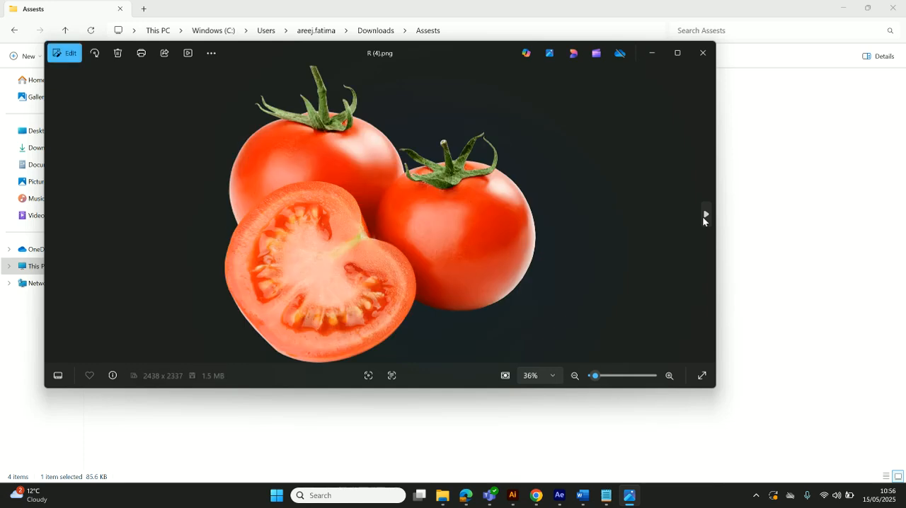
pyautogui.click(705, 214)
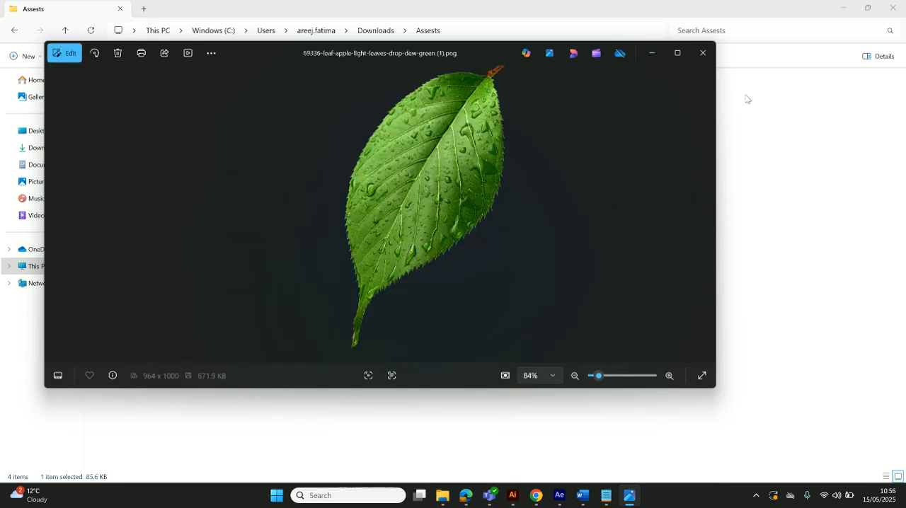
pyautogui.click(703, 57)
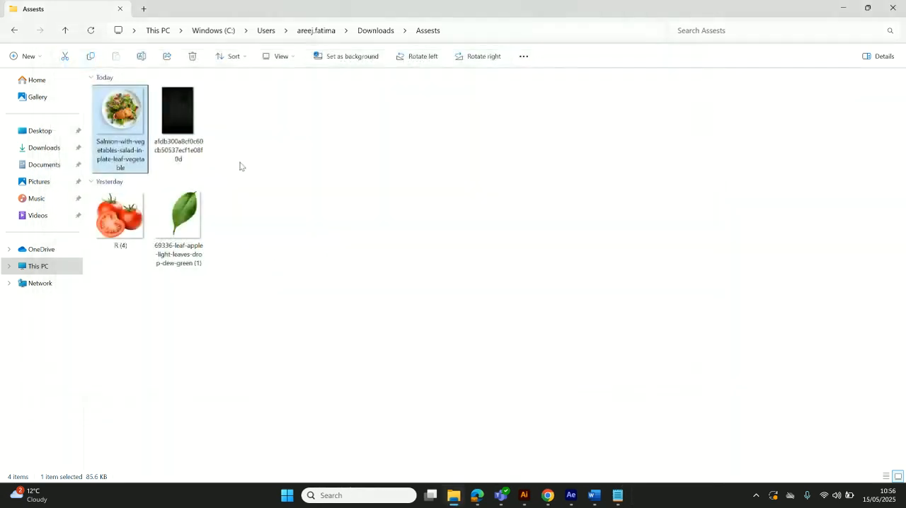
# Place the dark wood image in the Food Ad document and scale it to about 210 x 300 mm to cover the artboard
pyautogui.click(186, 127)
pyautogui.moveTo(178, 102); pyautogui.dragTo(431, 269)
pyautogui.moveTo(413, 219); pyautogui.dragTo(289, 93)
pyautogui.moveTo(361, 224); pyautogui.dragTo(528, 453)
pyautogui.click(606, 320)
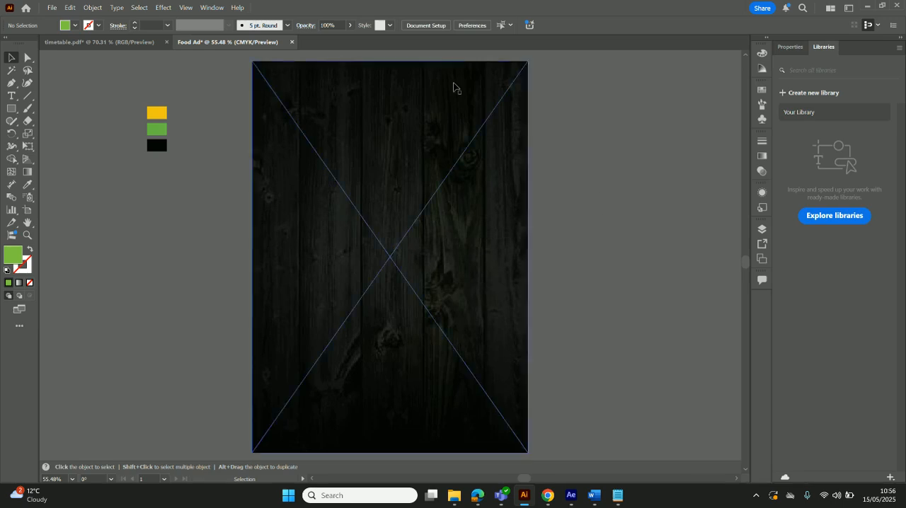
# Lock Layer 1, which holds the wood background image
pyautogui.click(419, 205)
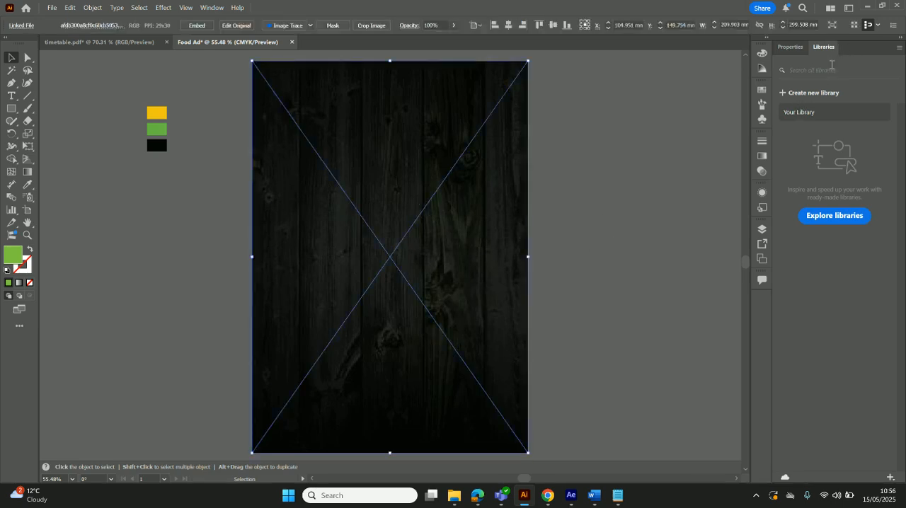
pyautogui.click(762, 259)
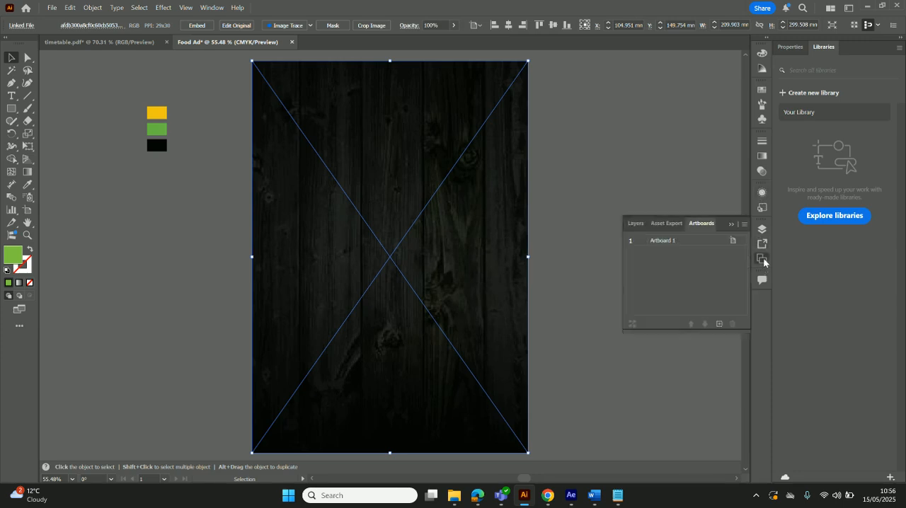
pyautogui.click(636, 224)
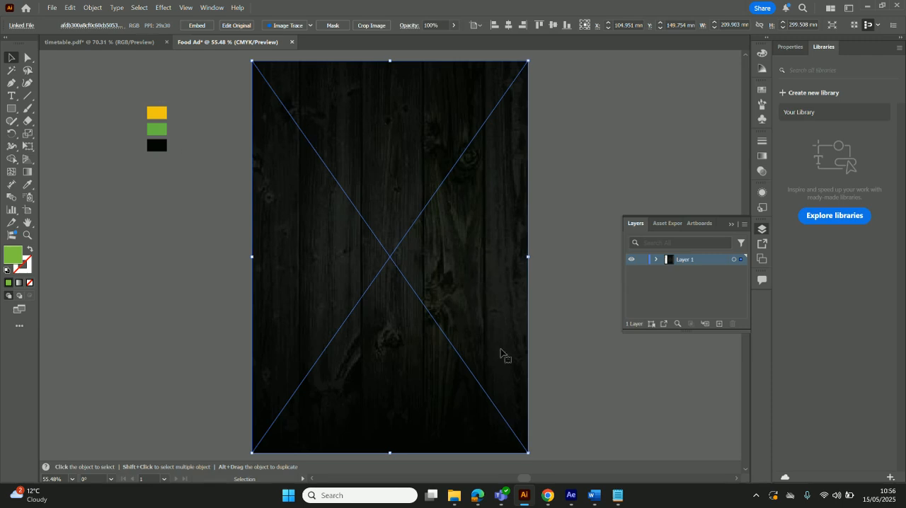
pyautogui.click(642, 260)
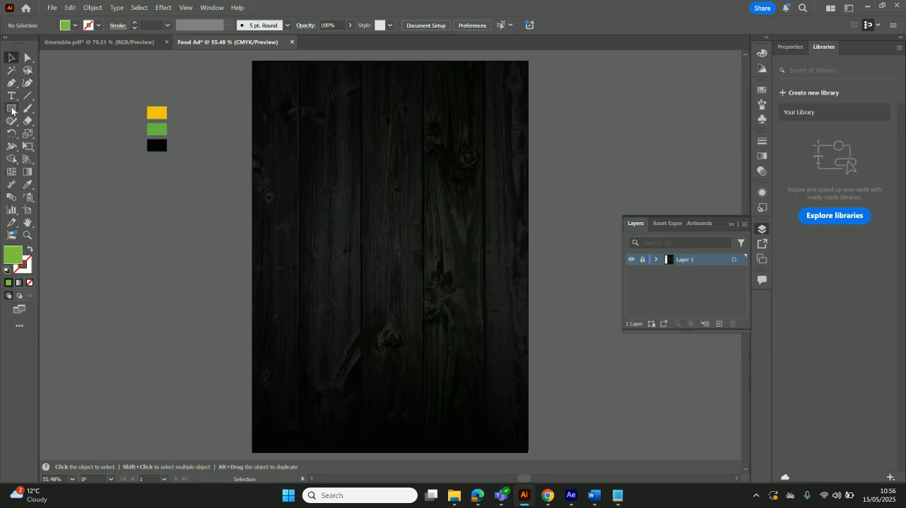
# Unlock Layer 1 and draw a green rectangle covering the whole artboard over the wood background
pyautogui.click(12, 109)
pyautogui.click(643, 260)
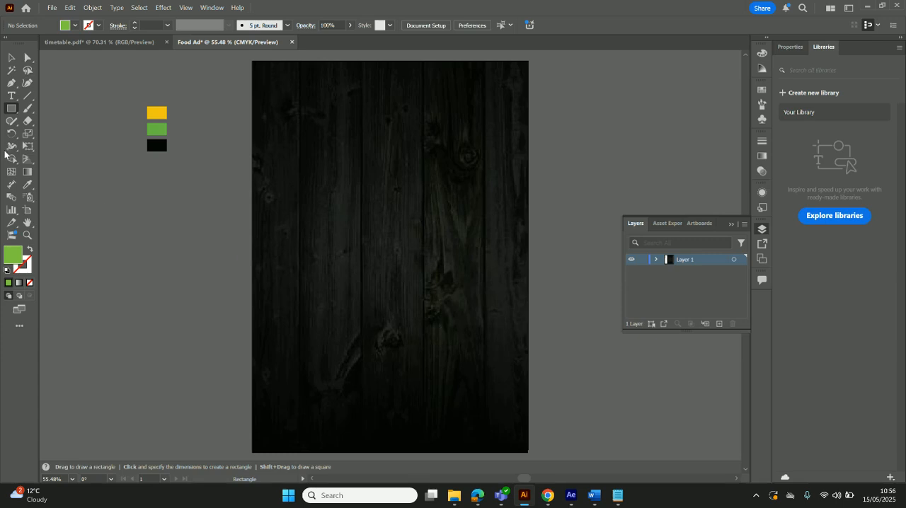
pyautogui.click(732, 224)
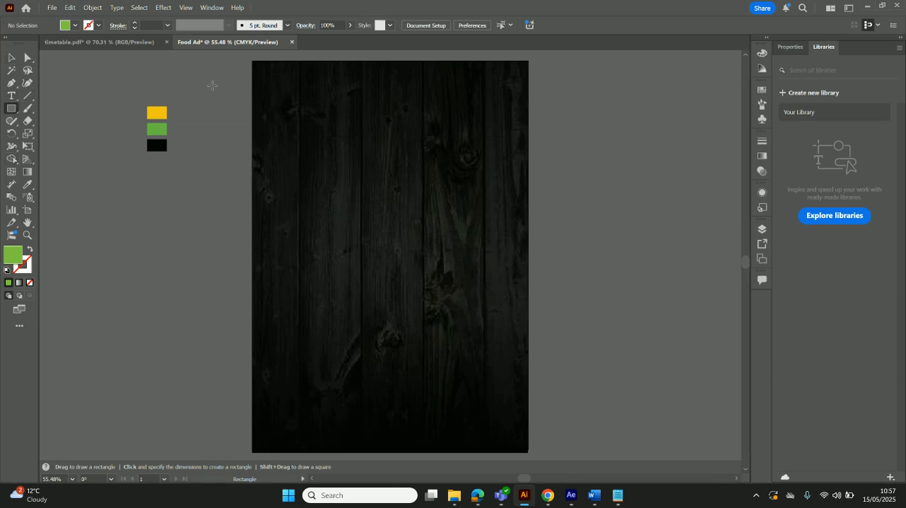
pyautogui.moveTo(253, 62); pyautogui.dragTo(530, 451)
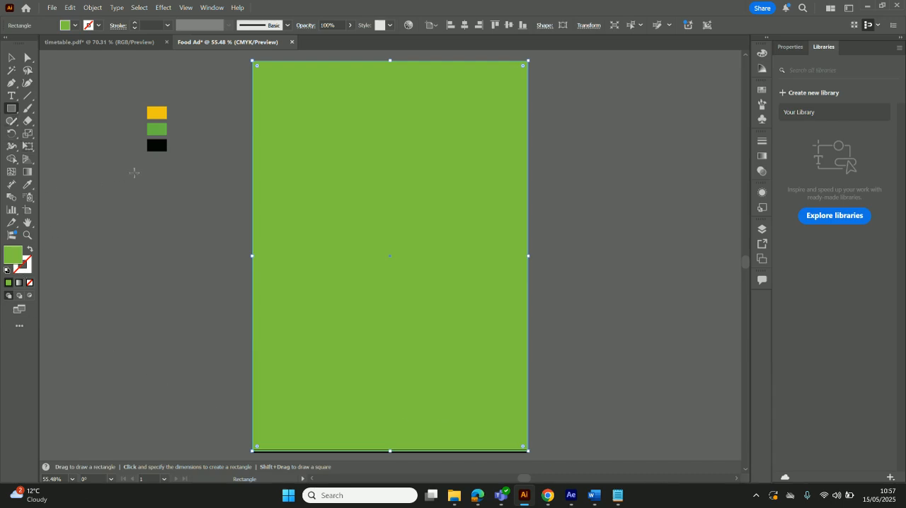
# Recolour the green artboard rectangle with black sampled from the palette swatch using the Eyedropper, and undo the recolouring
pyautogui.press('v')
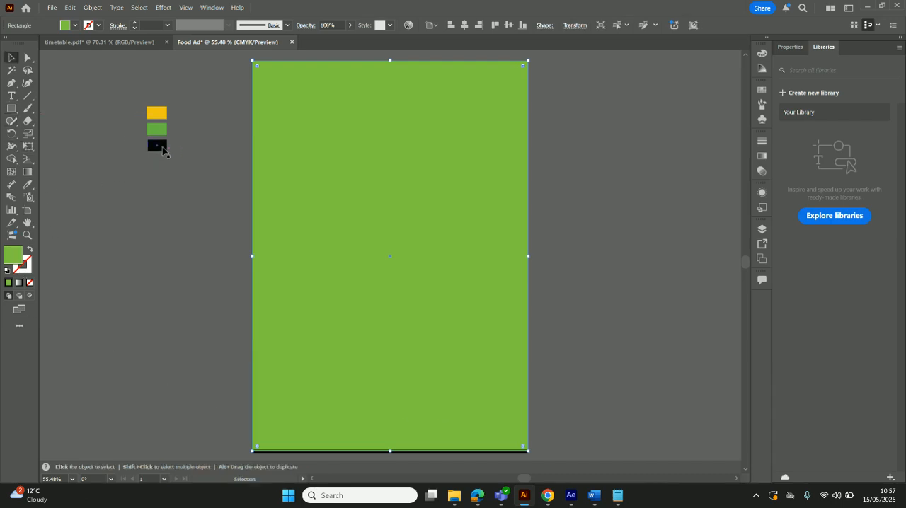
pyautogui.click(163, 147)
pyautogui.click(186, 204)
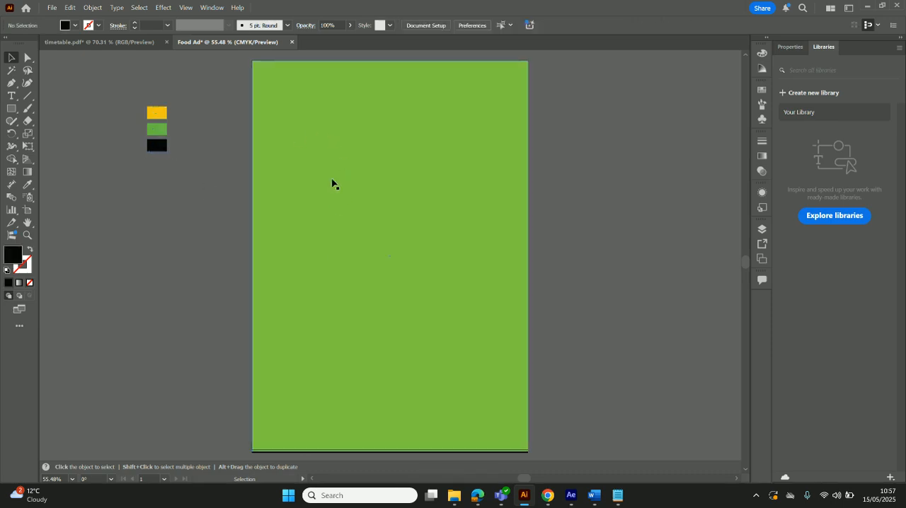
pyautogui.click(324, 136)
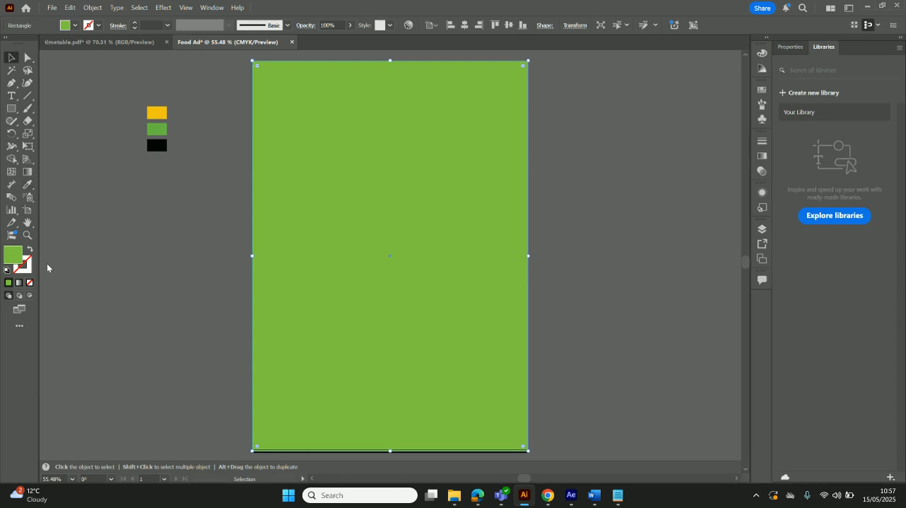
pyautogui.click(28, 187)
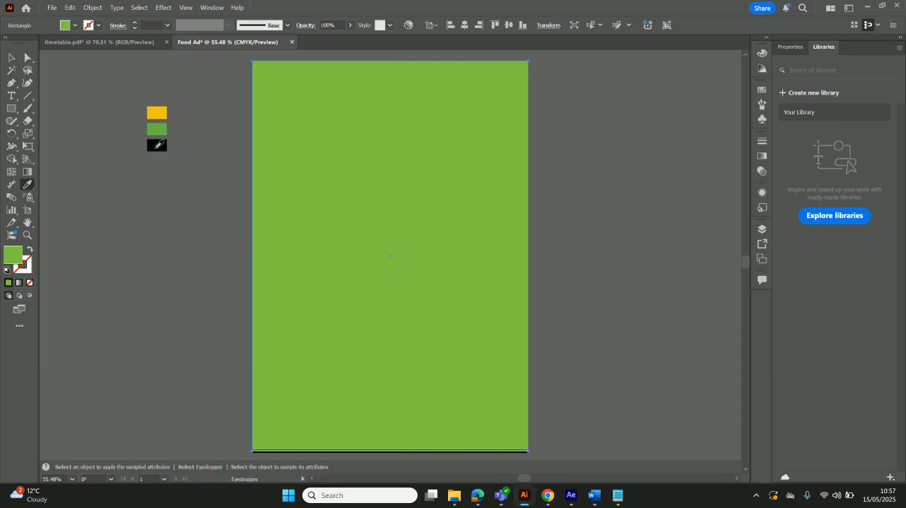
pyautogui.click(162, 147)
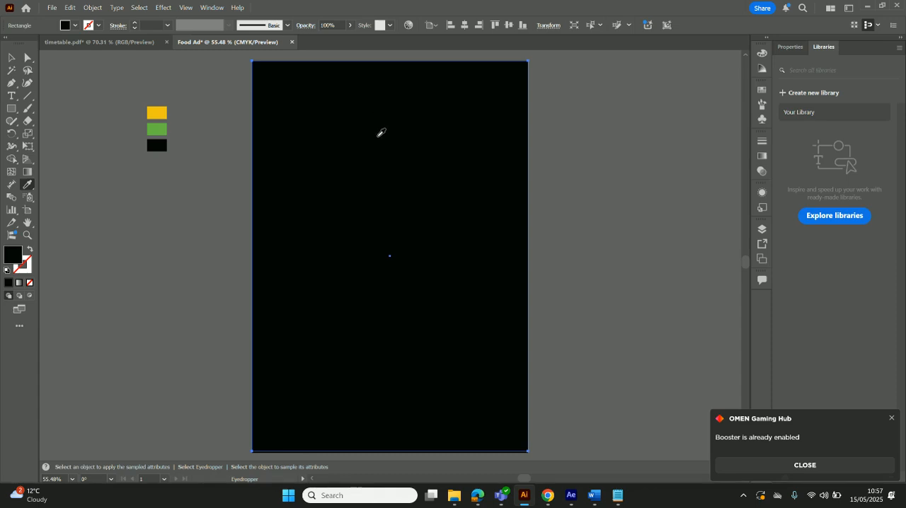
pyautogui.click(11, 58)
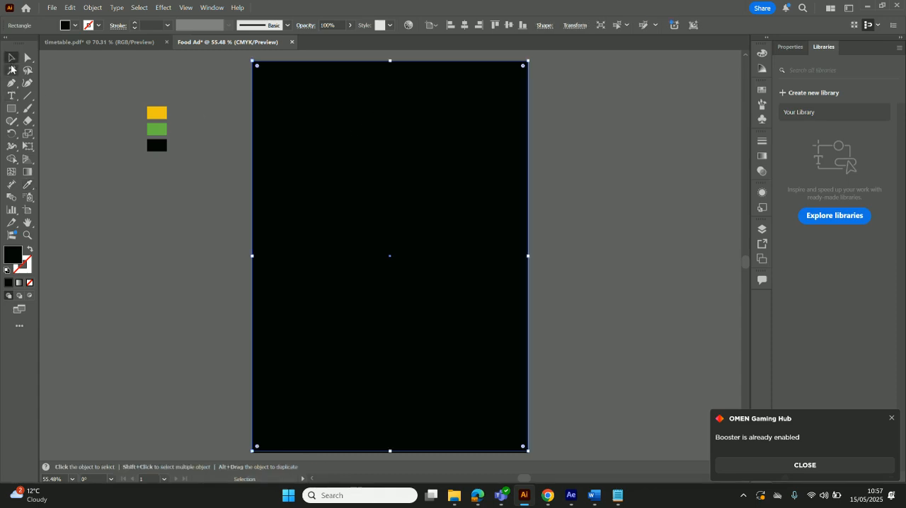
pyautogui.hotkey('ctrl', 'z')
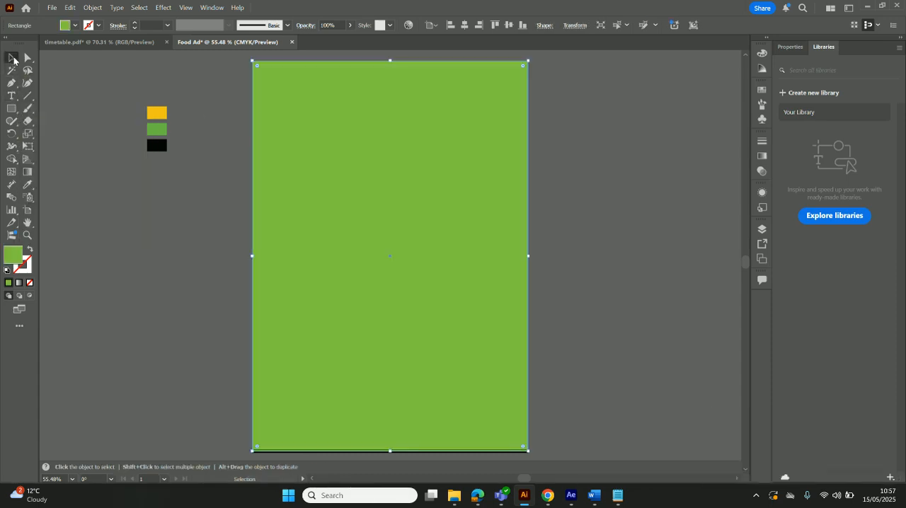
pyautogui.click(187, 201)
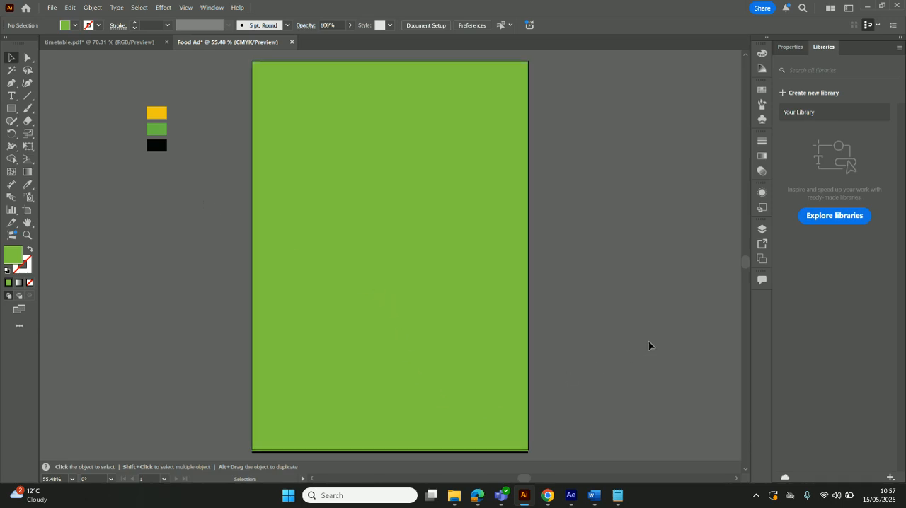
# Place the salmon salad image over the artboard's left edge and sample its orange and dark red colours onto the green rectangle
pyautogui.click(454, 496)
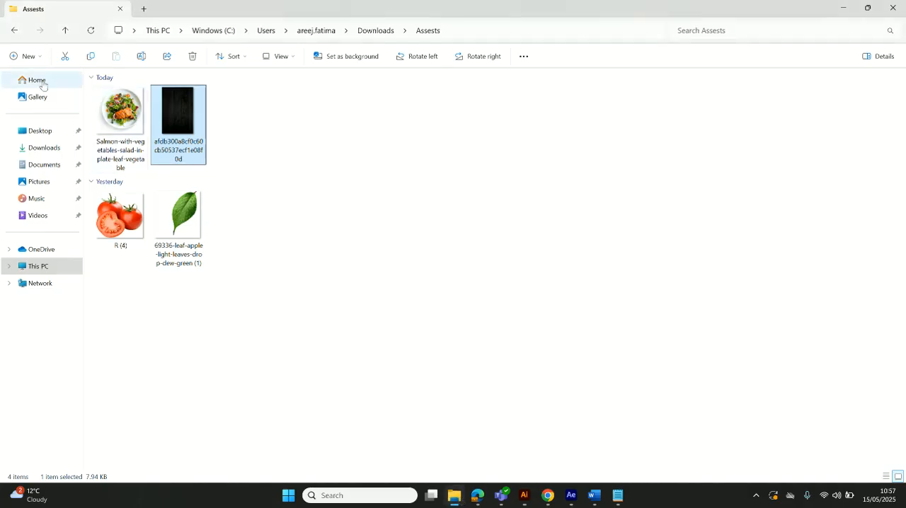
pyautogui.moveTo(123, 126); pyautogui.dragTo(167, 219)
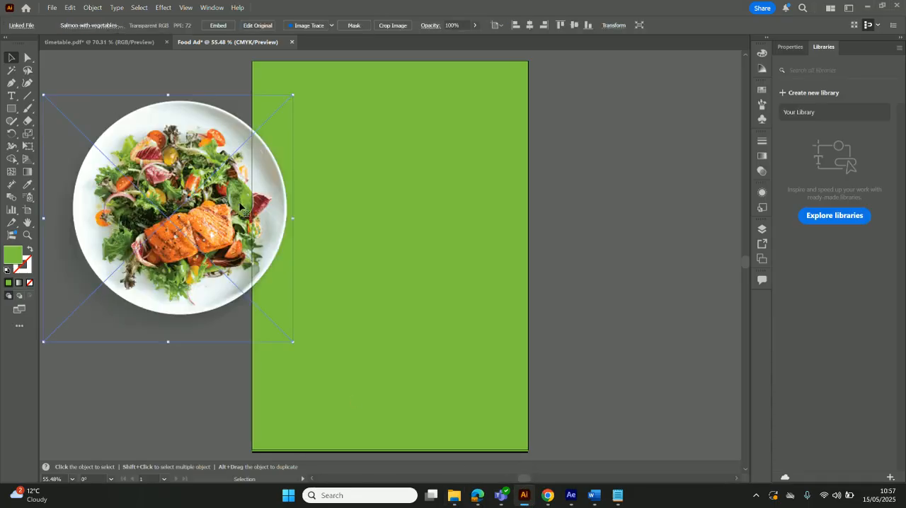
pyautogui.click(408, 103)
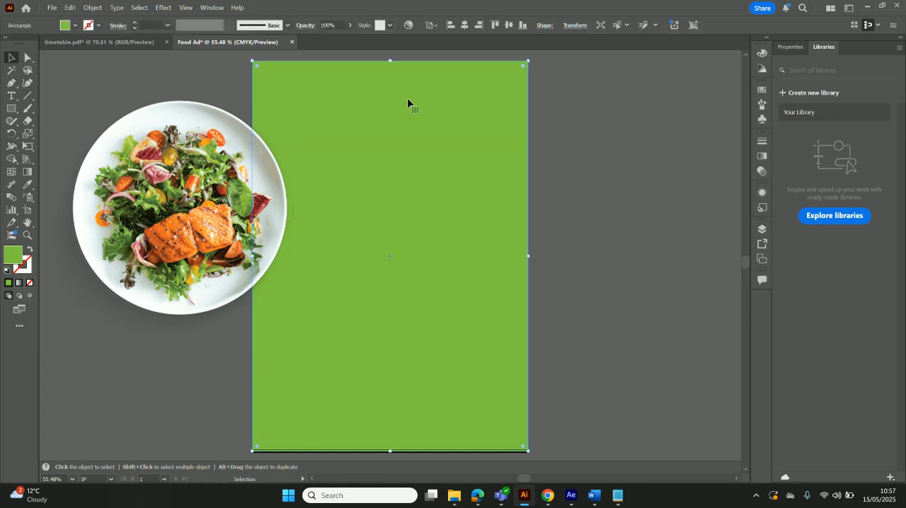
pyautogui.rightClick(407, 102)
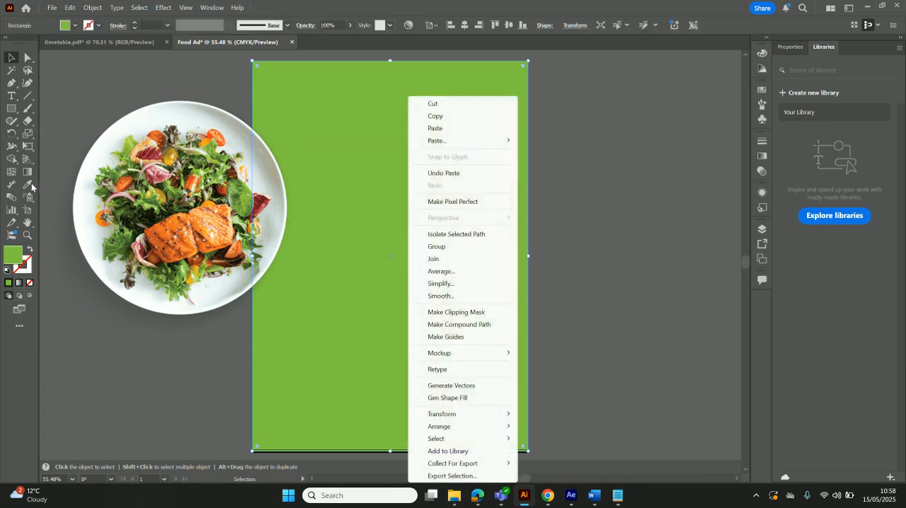
pyautogui.click(29, 185)
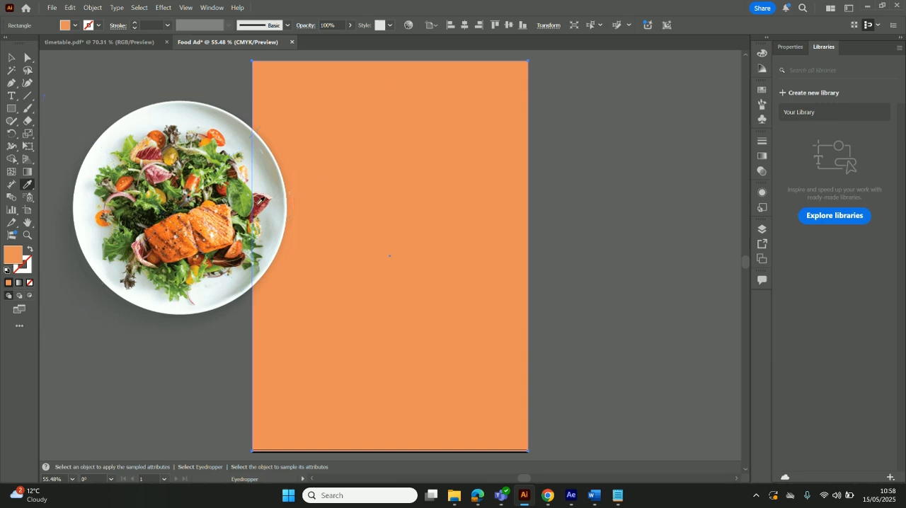
pyautogui.click(262, 191)
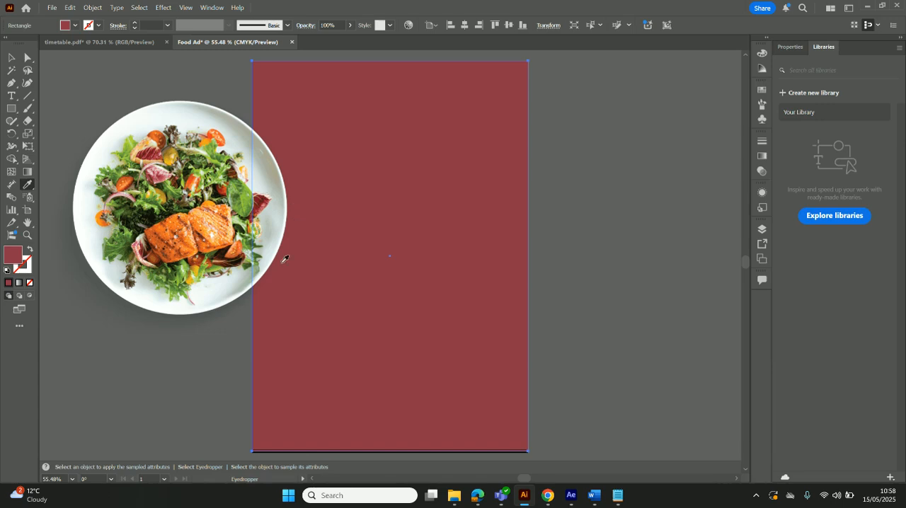
# Undo the colours sampled from the salad and the placement of the salad image
pyautogui.press('v')
pyautogui.hotkey('ctrl', 'z')
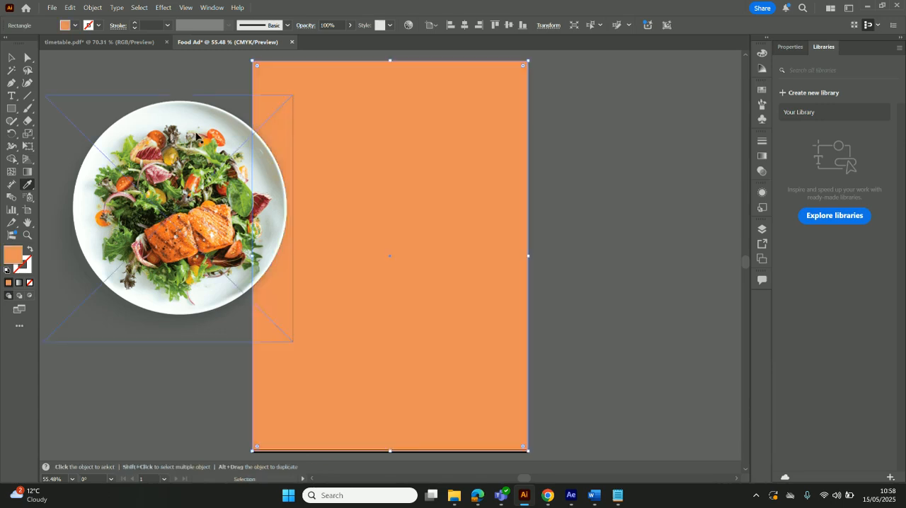
pyautogui.hotkey('ctrl', 'z')
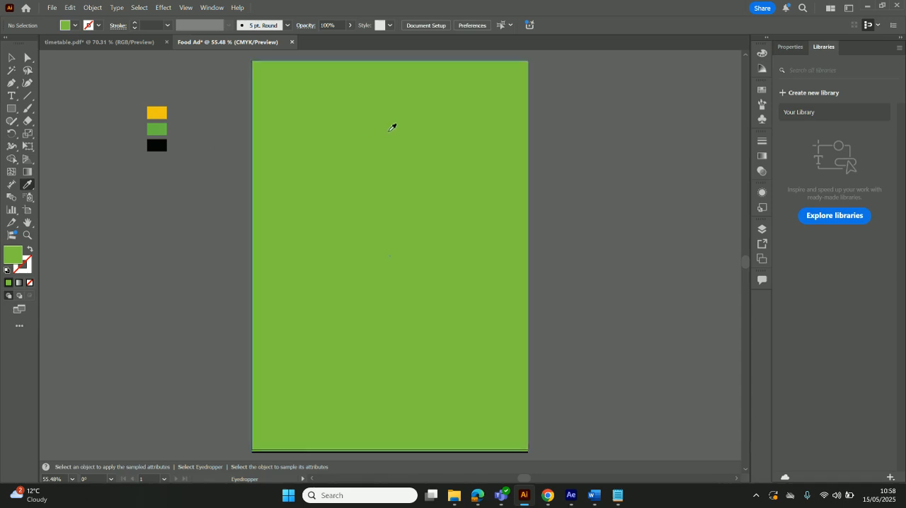
# Fill the artboard-sized green rectangle with black sampled from the palette swatch using the Eyedropper
pyautogui.click(12, 57)
pyautogui.click(404, 116)
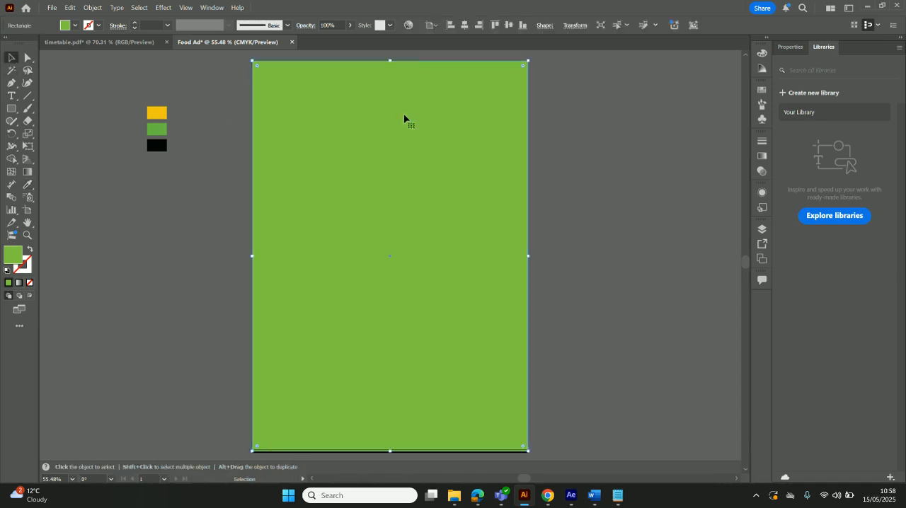
pyautogui.click(28, 184)
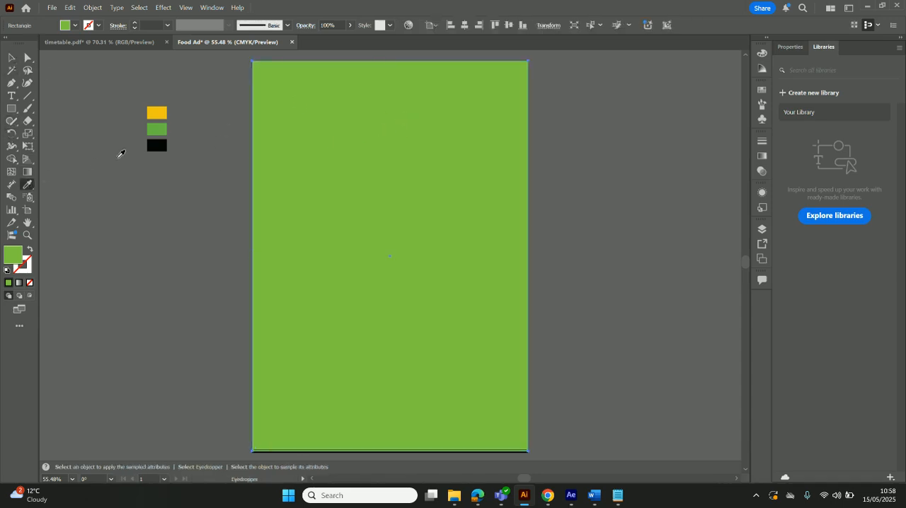
pyautogui.click(164, 141)
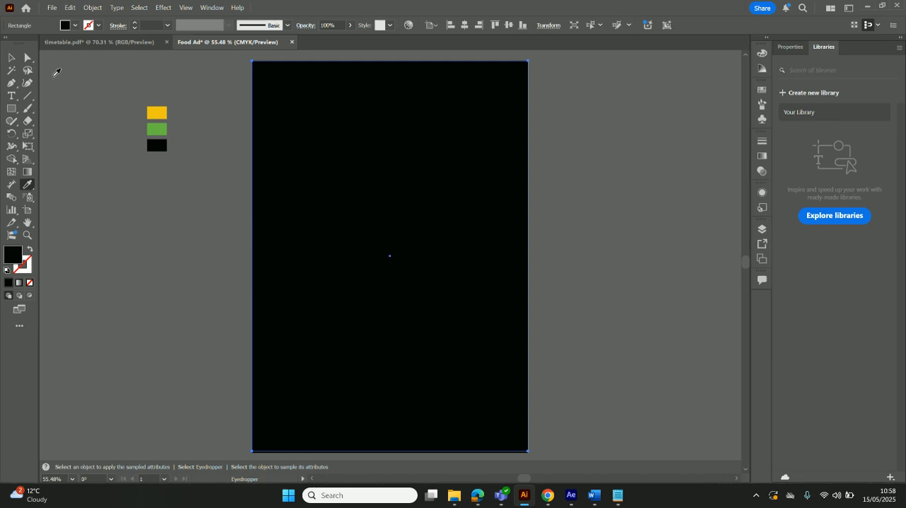
pyautogui.click(14, 58)
pyautogui.click(532, 125)
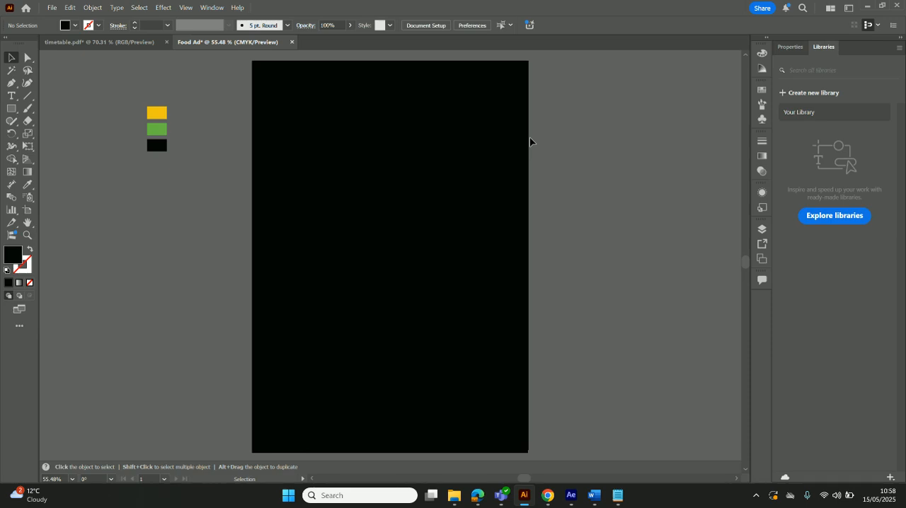
# Lower the black rectangle's opacity to 54% to let the wood texture show through
pyautogui.click(465, 103)
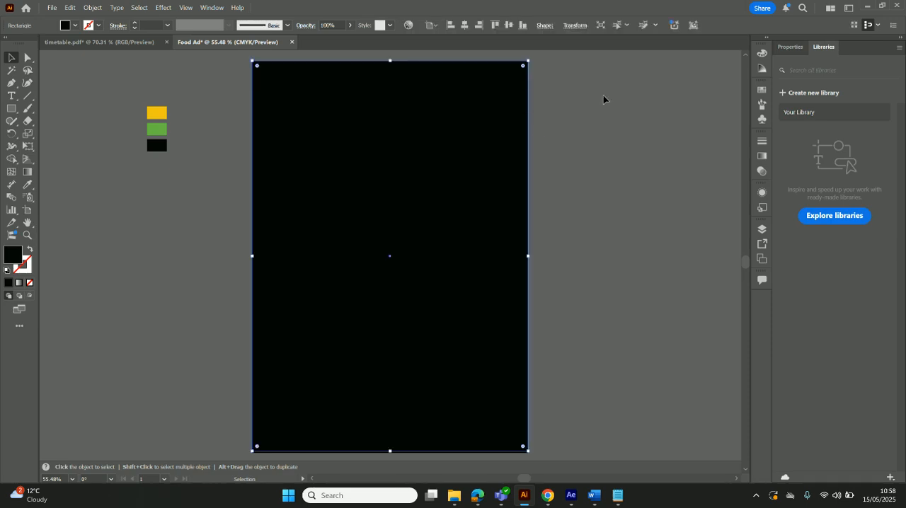
pyautogui.click(761, 160)
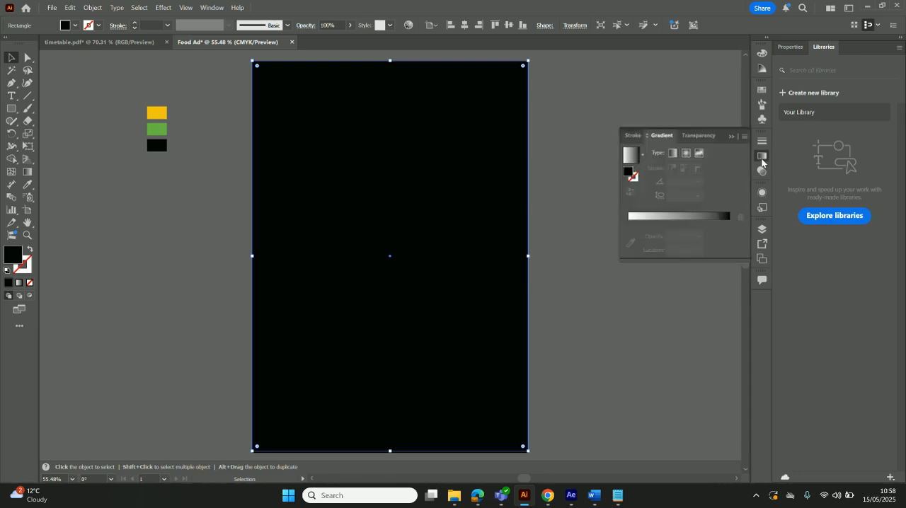
pyautogui.click(701, 137)
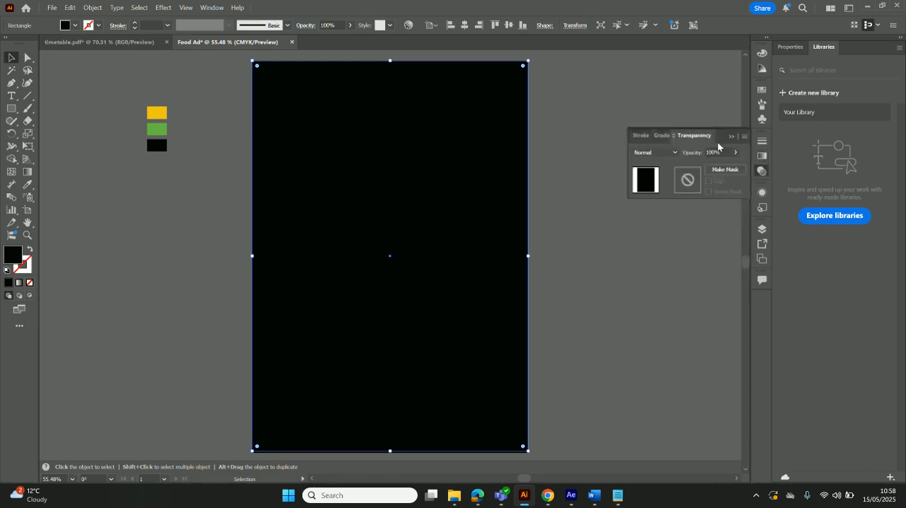
pyautogui.click(736, 152)
pyautogui.moveTo(731, 169); pyautogui.dragTo(706, 170)
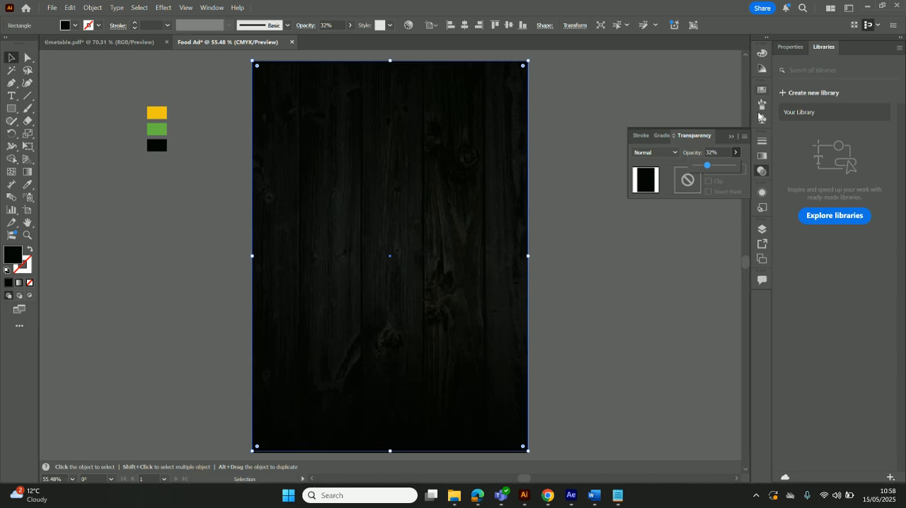
pyautogui.moveTo(707, 167); pyautogui.dragTo(706, 169)
pyautogui.moveTo(708, 165); pyautogui.dragTo(714, 169)
pyautogui.click(640, 267)
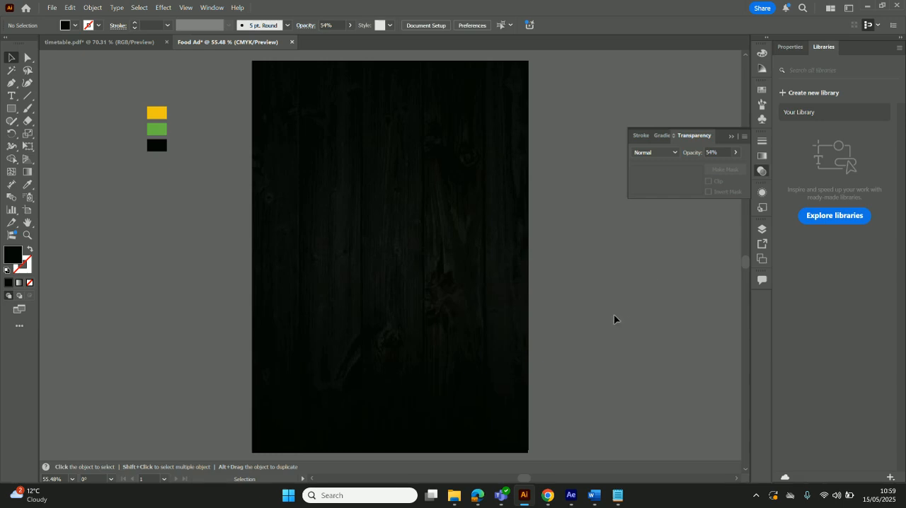
# Place the salmon salad image from the Assests folder over the upper middle of the artboard in the Food Ad document
pyautogui.moveTo(477, 505)
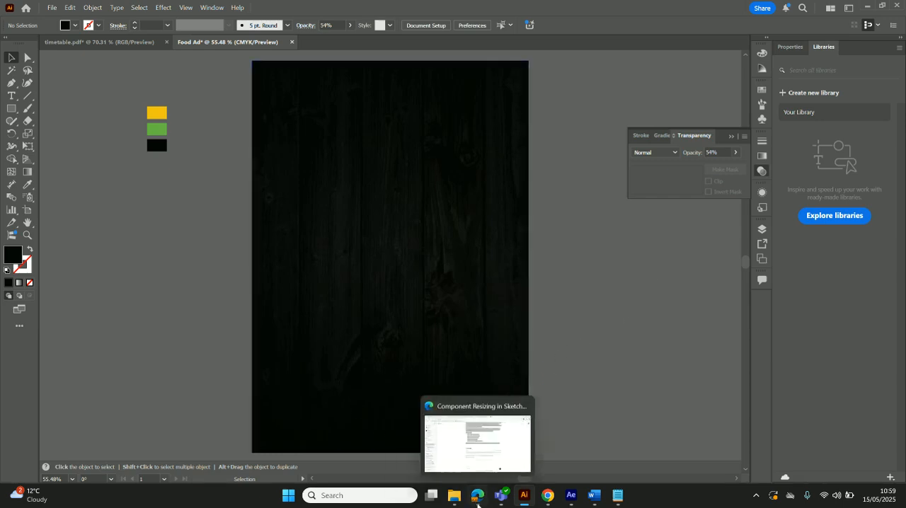
pyautogui.click(454, 495)
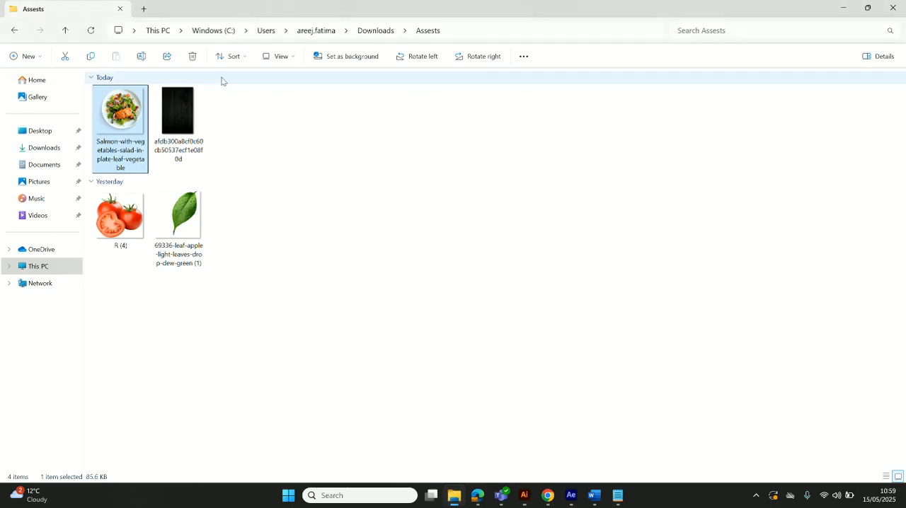
pyautogui.moveTo(113, 105); pyautogui.dragTo(393, 220)
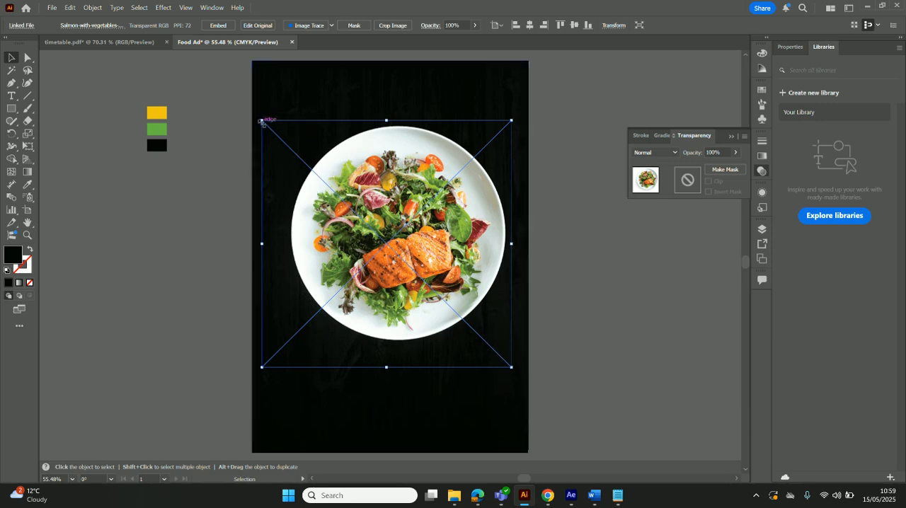
# Scale the salad image down proportionally to about two thirds of the artboard's width and centre the plate slightly above the artboard's middle
pyautogui.moveTo(261, 122); pyautogui.dragTo(349, 209)
pyautogui.hotkey('ctrl', 'z')
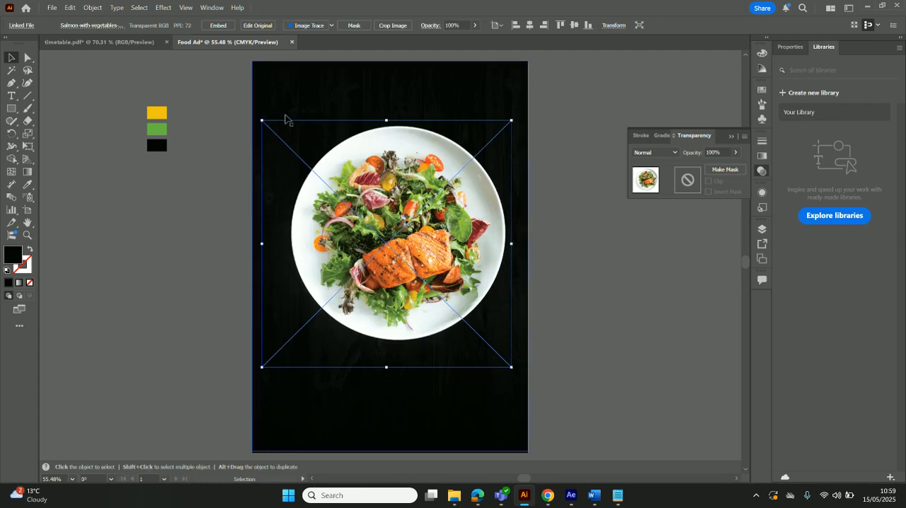
pyautogui.moveTo(262, 122); pyautogui.dragTo(323, 189)
pyautogui.moveTo(468, 263); pyautogui.dragTo(421, 219)
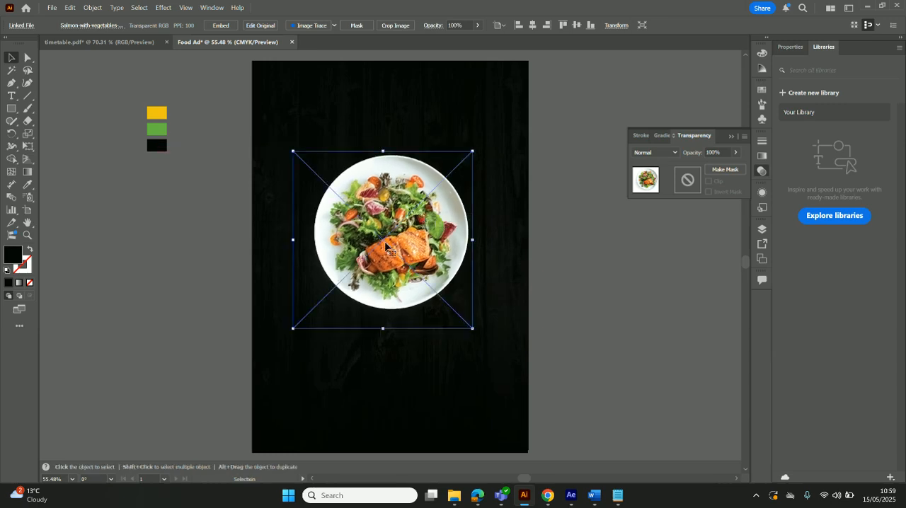
pyautogui.click(640, 257)
pyautogui.moveTo(399, 189); pyautogui.dragTo(401, 198)
pyautogui.click(575, 278)
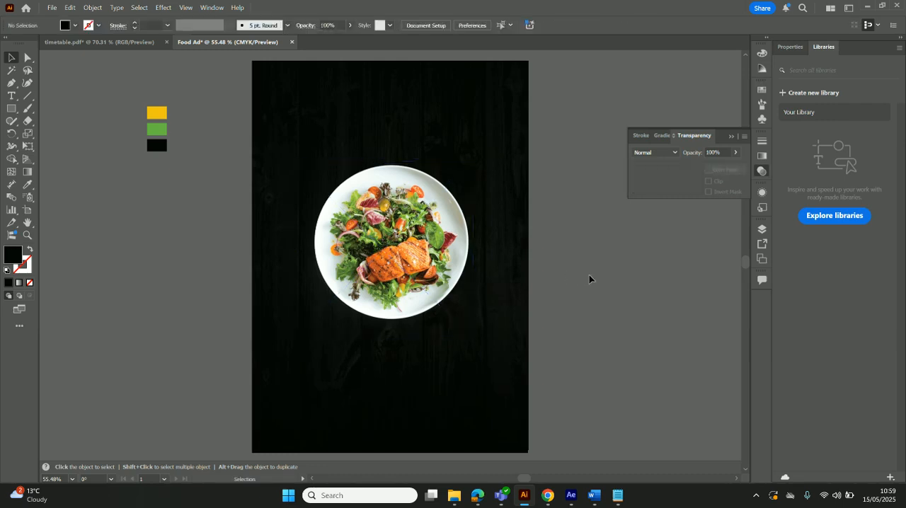
# Switch to the Paintbrush tool and display the document's brushes in a slightly taller list
pyautogui.click(29, 111)
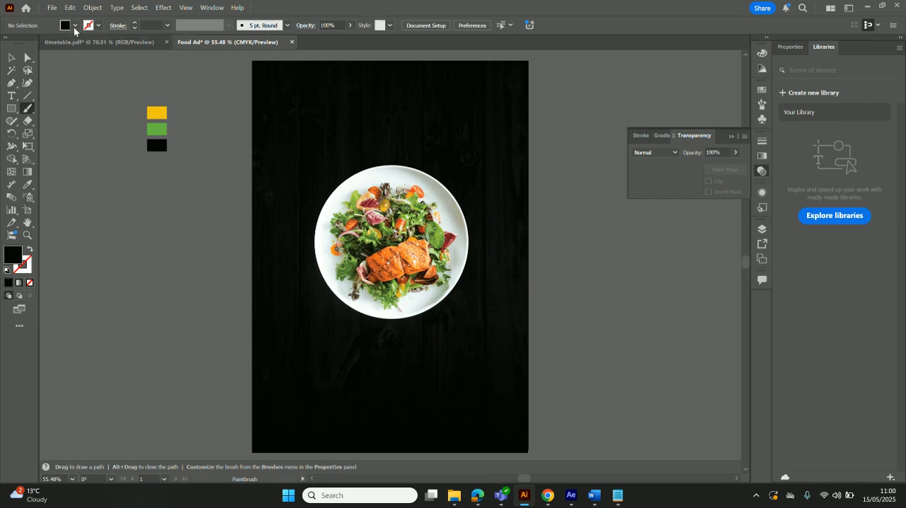
pyautogui.click(213, 8)
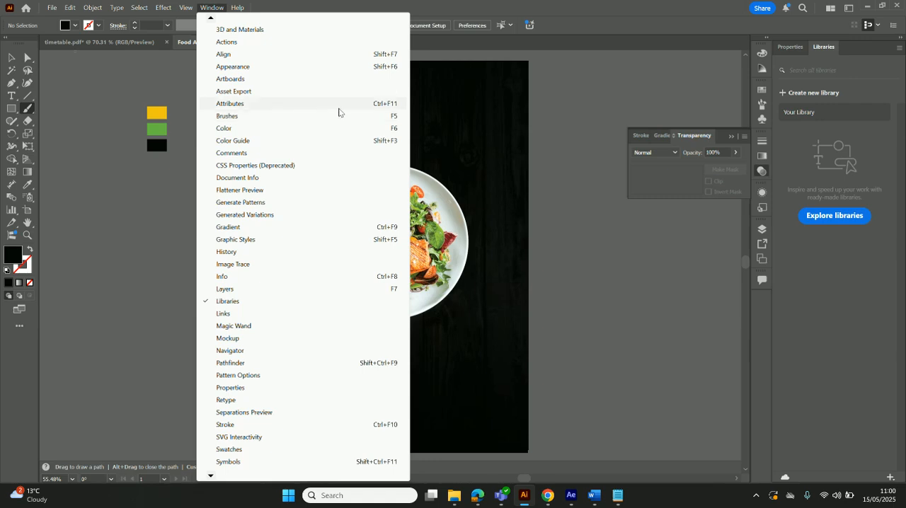
pyautogui.click(392, 119)
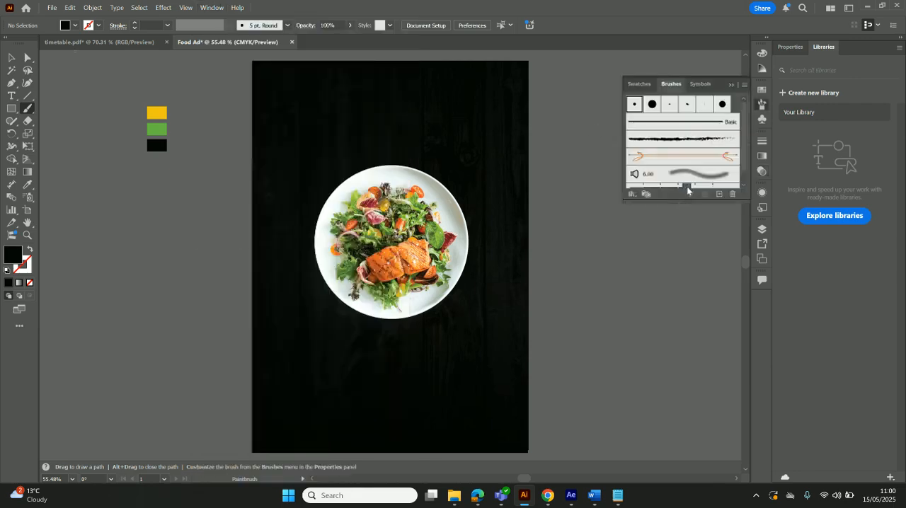
pyautogui.moveTo(676, 203)
pyautogui.mouseDown()
pyautogui.moveTo(665, 333)
pyautogui.moveTo(682, 213)
pyautogui.mouseUp()
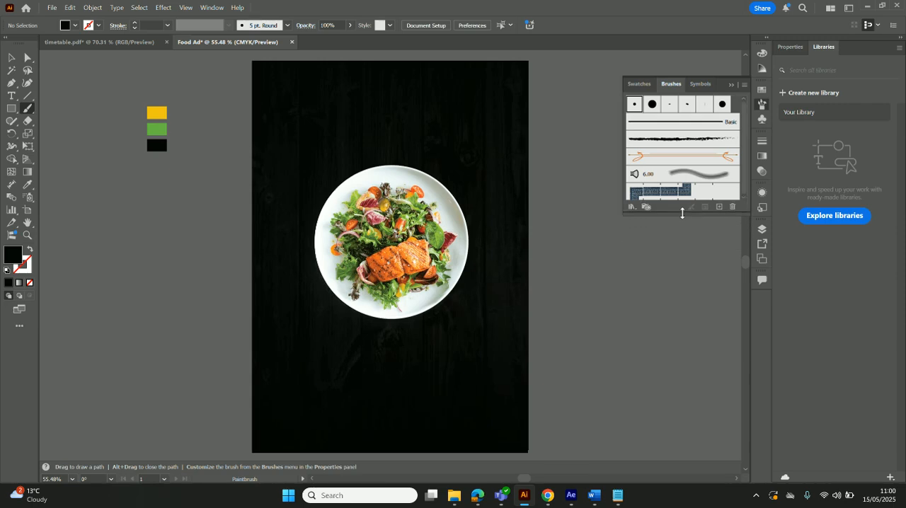
# Look through the Image Brush, Bristle Brush and Grunge brushes vector pack libraries for a suitable brush
pyautogui.click(631, 206)
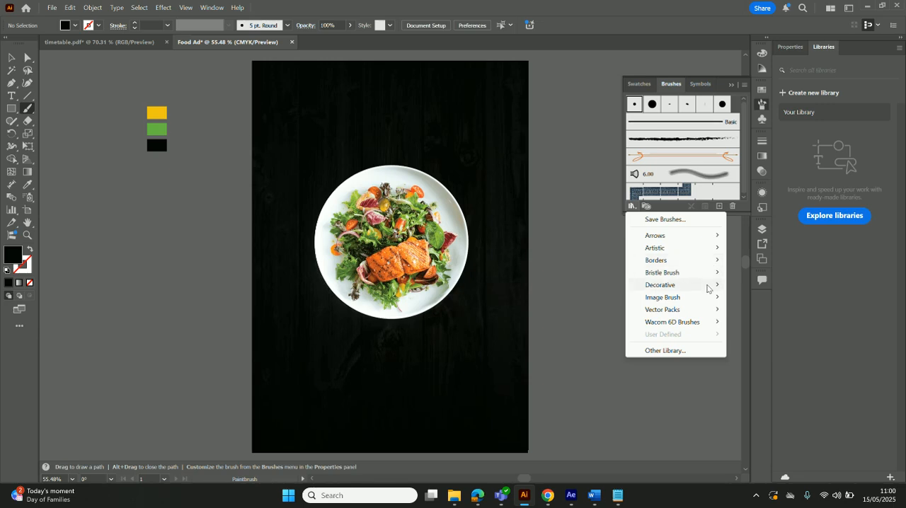
pyautogui.moveTo(709, 300)
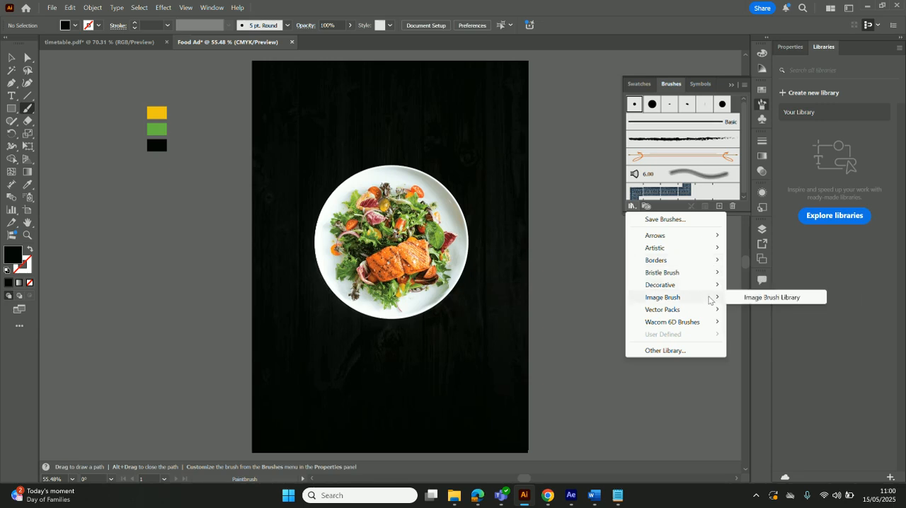
pyautogui.click(748, 297)
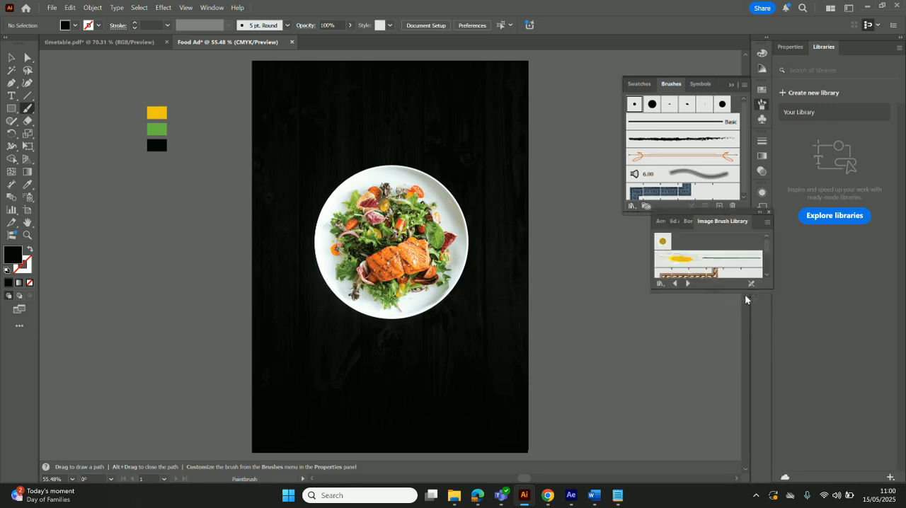
pyautogui.moveTo(711, 300); pyautogui.dragTo(711, 385)
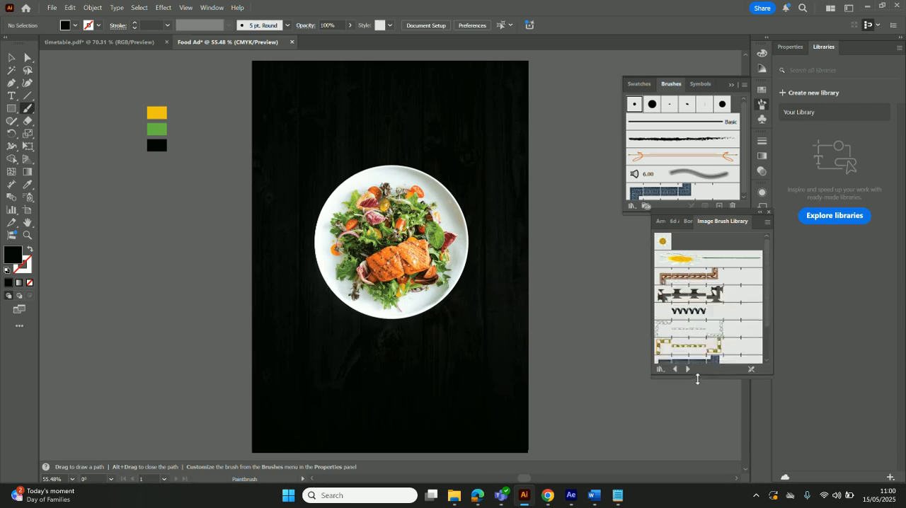
pyautogui.click(660, 368)
pyautogui.moveTo(722, 279)
pyautogui.click(792, 282)
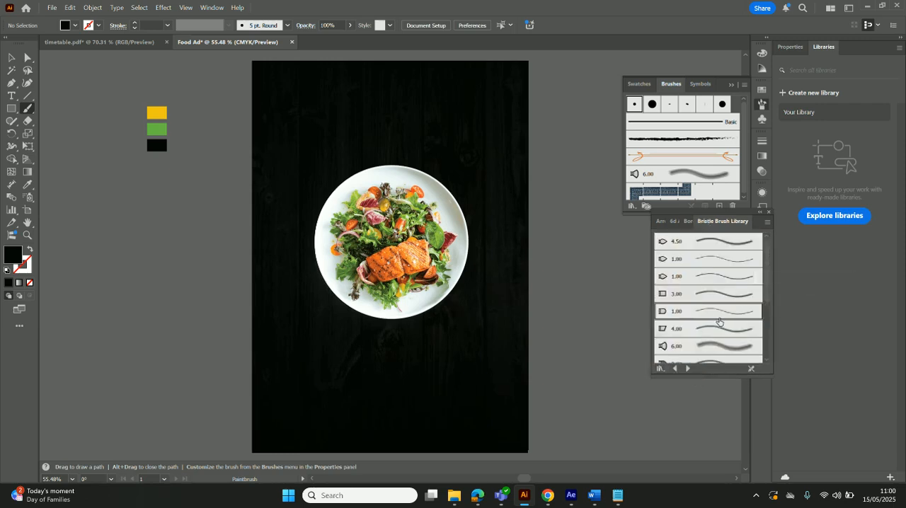
pyautogui.scroll(-5, 719, 322)
pyautogui.click(662, 369)
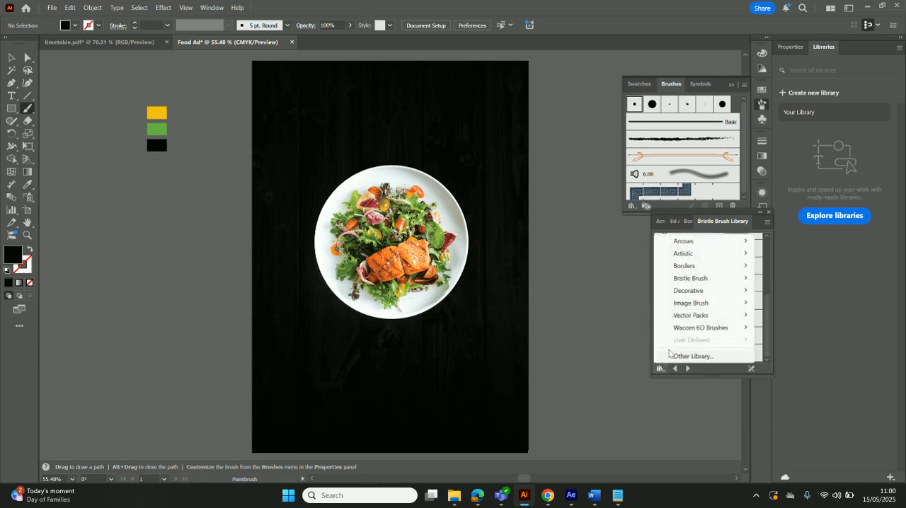
pyautogui.moveTo(729, 318)
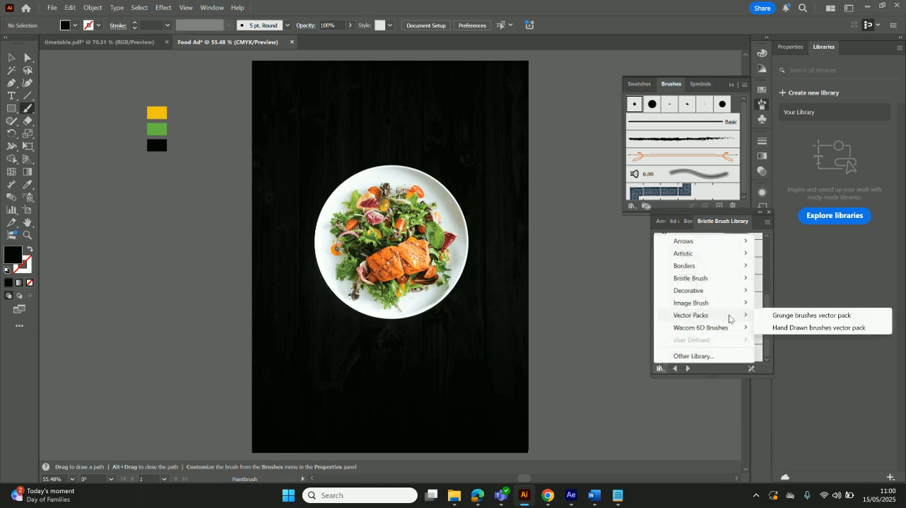
pyautogui.click(780, 315)
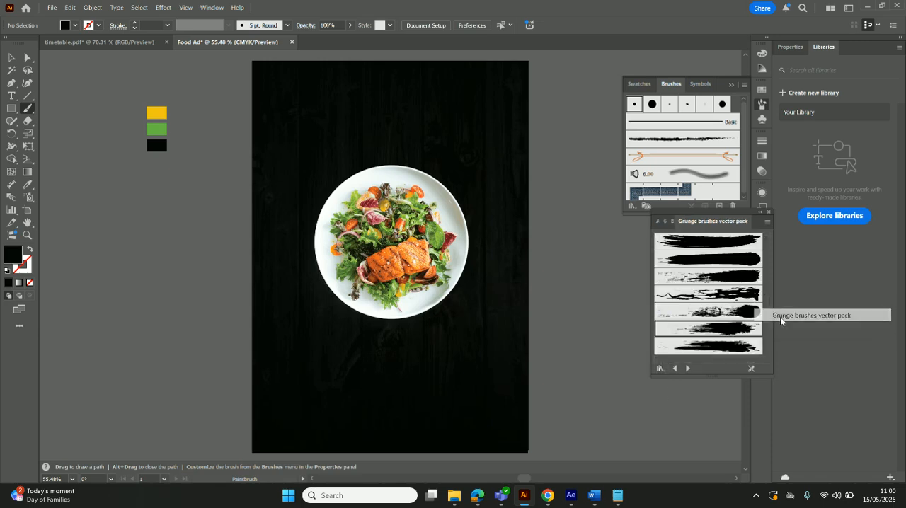
# Load the Artistic_ChalkCharcoalPencil brush library, widen its list and browse down to the rough tapered strokes
pyautogui.click(661, 368)
pyautogui.moveTo(704, 258)
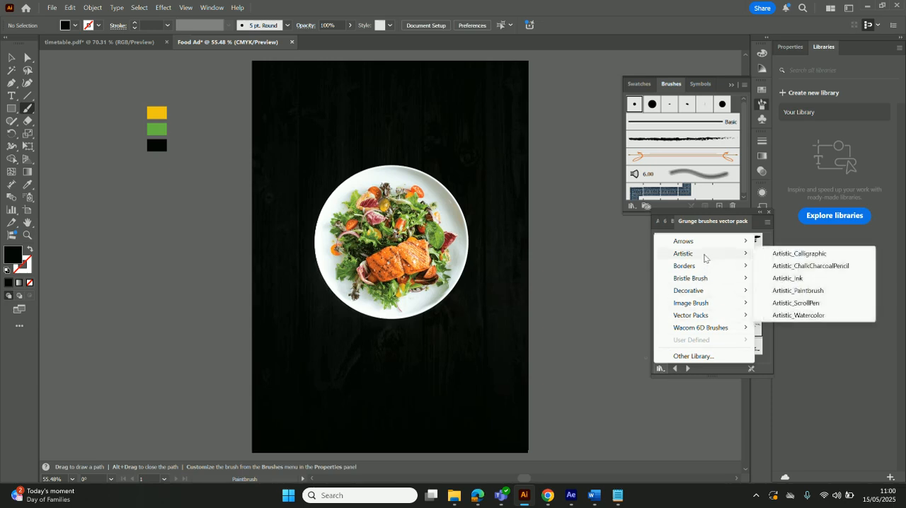
pyautogui.click(794, 266)
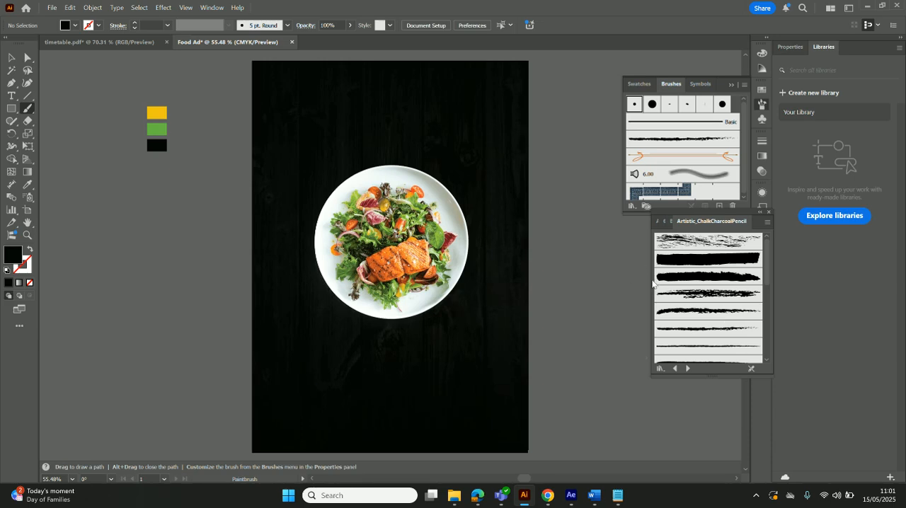
pyautogui.moveTo(649, 280); pyautogui.dragTo(567, 280)
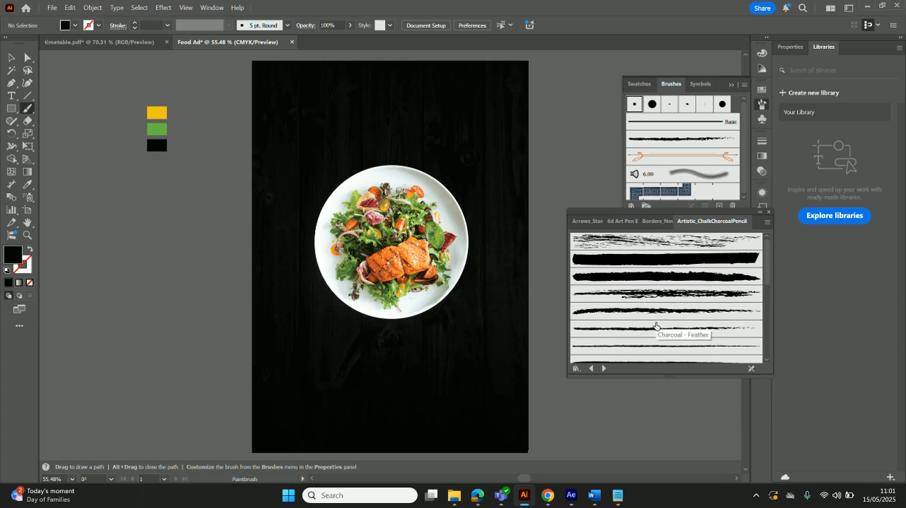
pyautogui.scroll(-1, 654, 327)
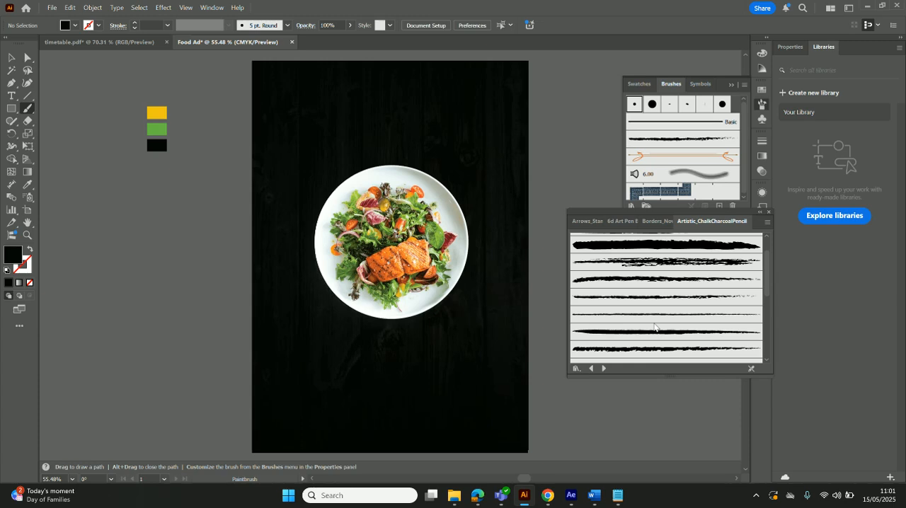
pyautogui.scroll(-2, 654, 334)
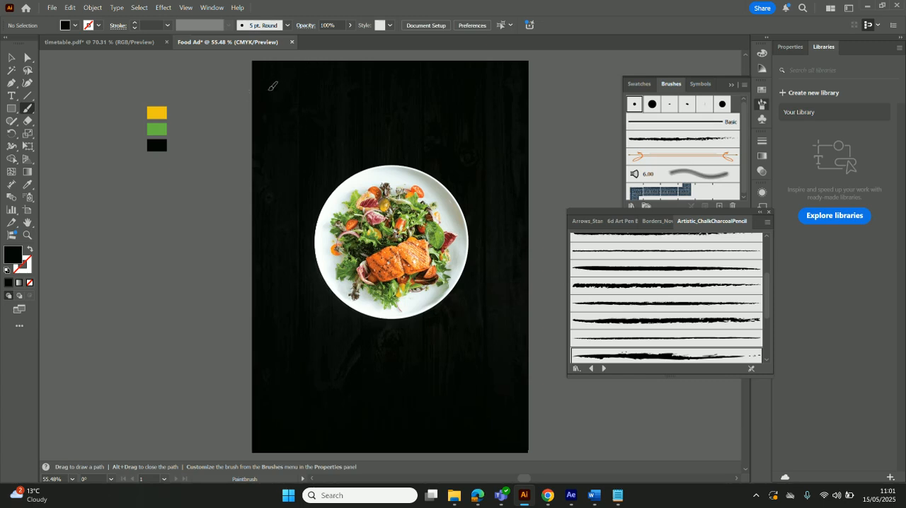
# Set the drawing colours to no fill and a green stroke sampled from the palette swatch with the Eyedropper
pyautogui.hotkey('shift', 'x')
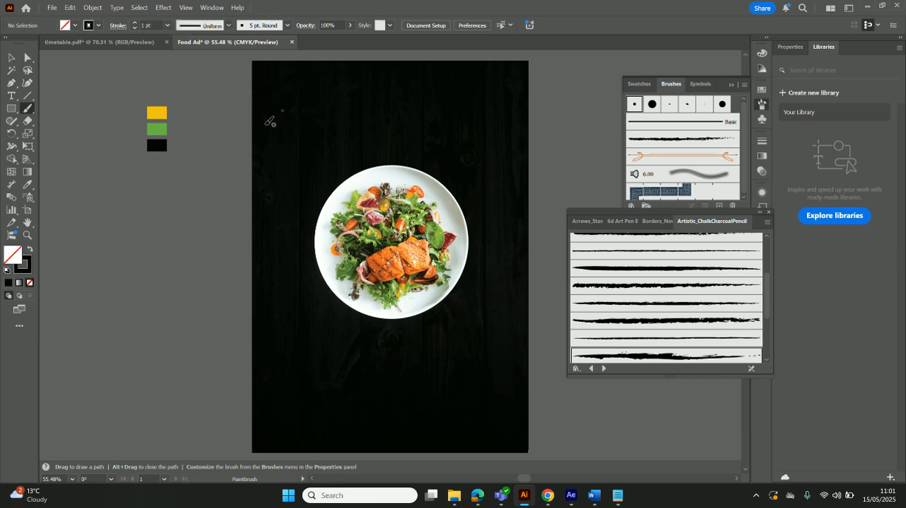
pyautogui.click(30, 263)
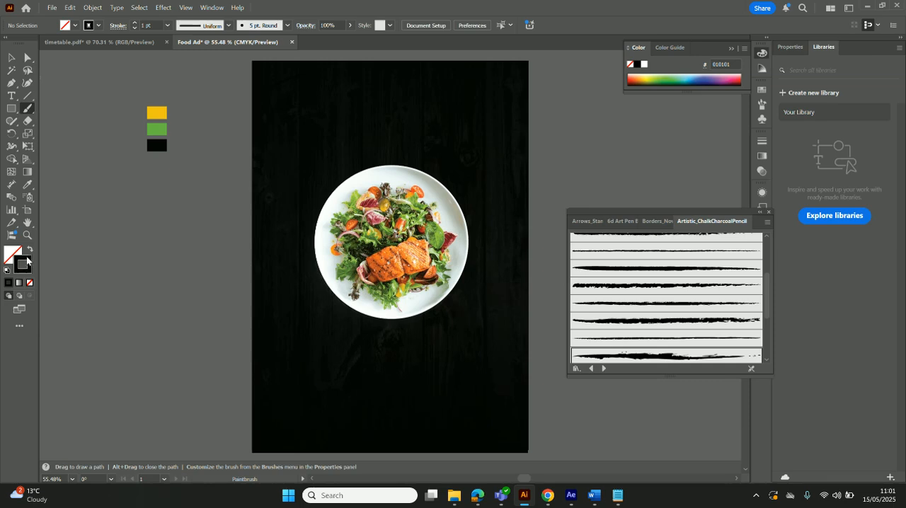
pyautogui.click(28, 185)
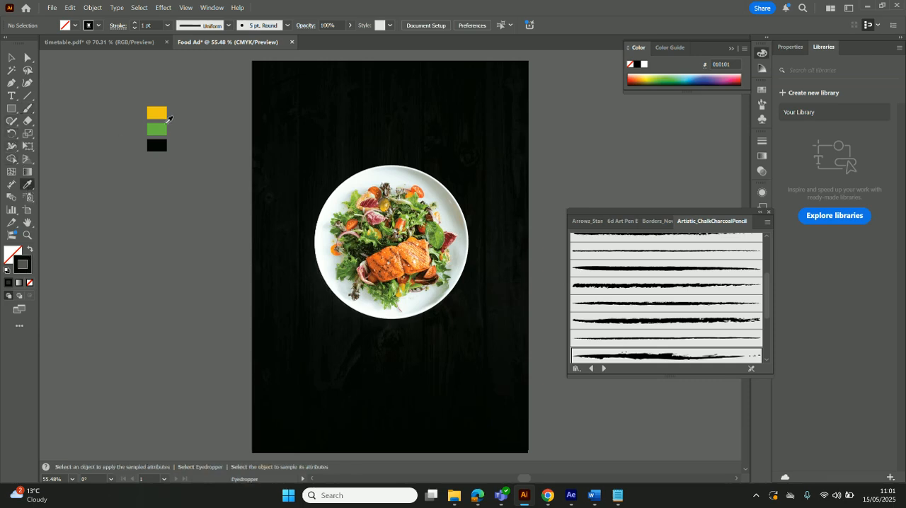
pyautogui.click(164, 128)
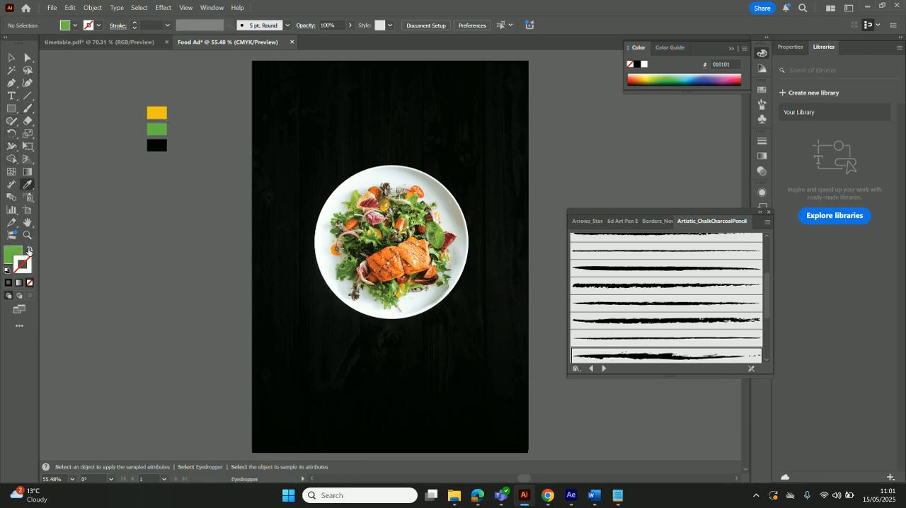
pyautogui.click(29, 250)
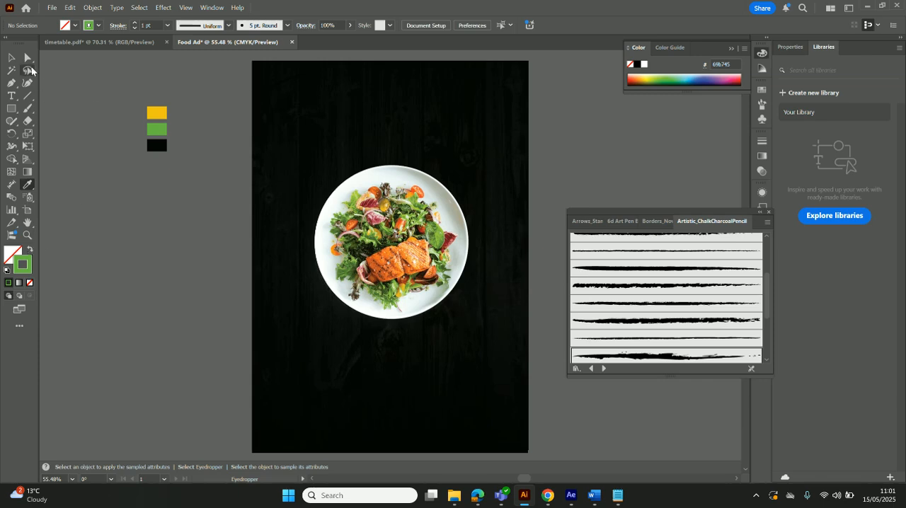
# Recolour the arc in the artboard's upper-left corner with the swatch green as its stroke and no fill
pyautogui.click(11, 57)
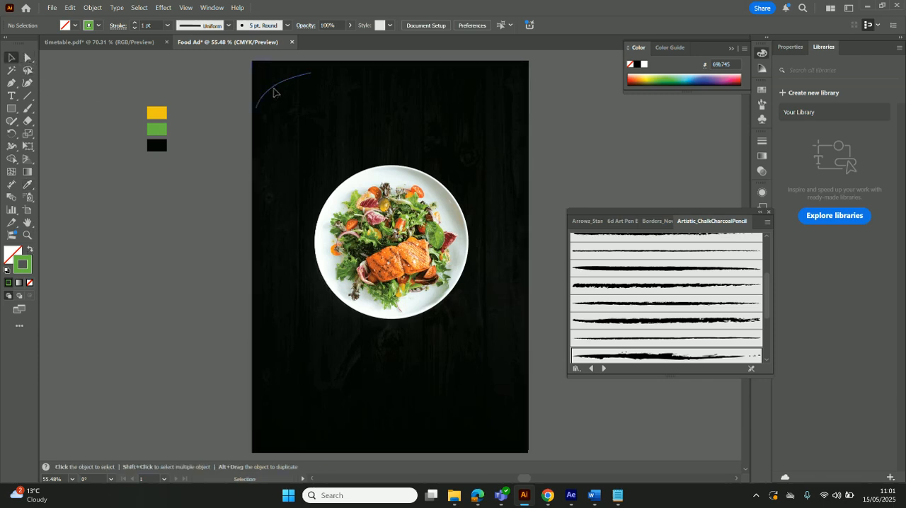
pyautogui.click(274, 87)
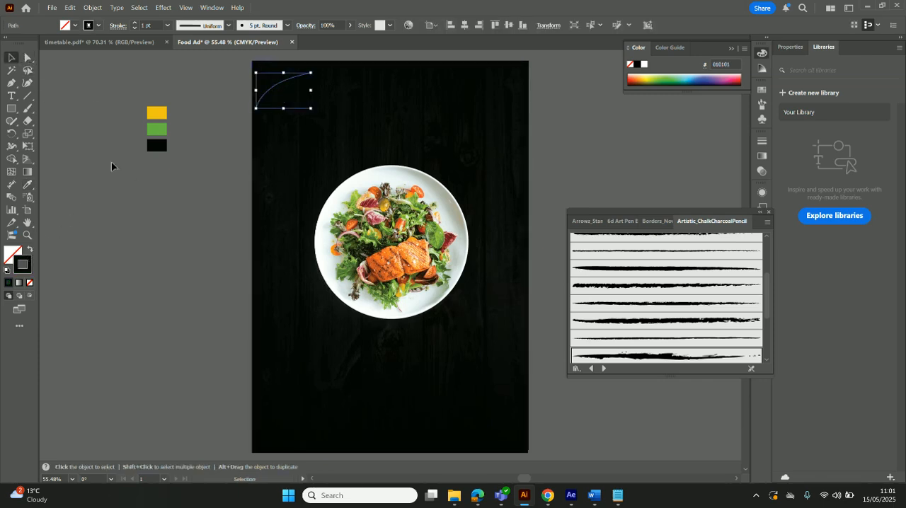
pyautogui.click(28, 184)
pyautogui.click(155, 127)
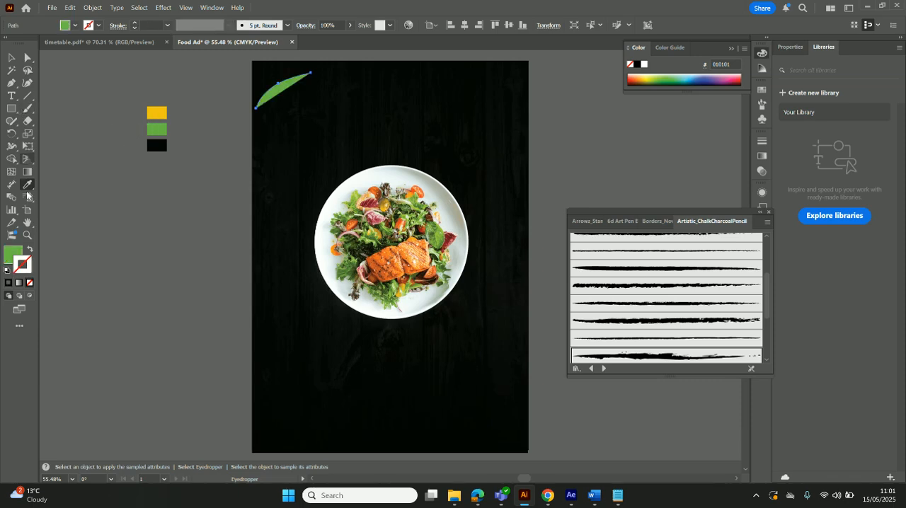
pyautogui.click(30, 250)
pyautogui.click(11, 58)
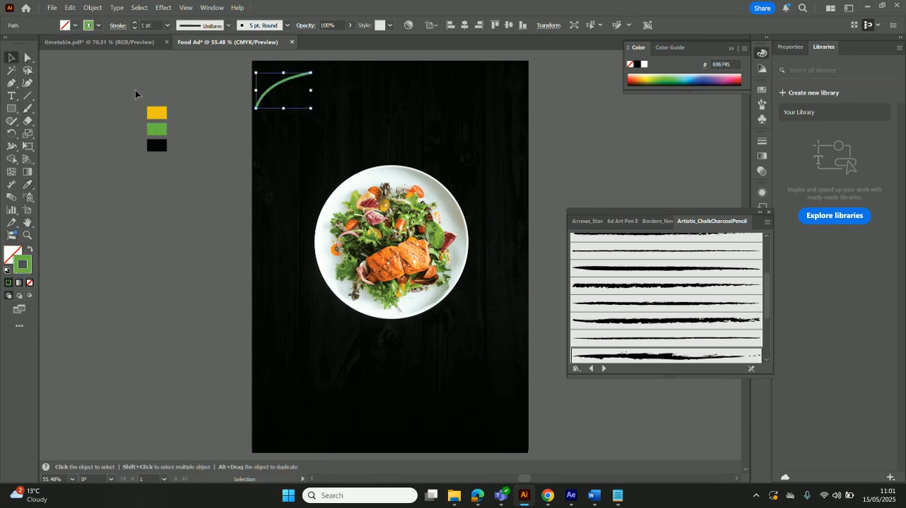
pyautogui.click(153, 85)
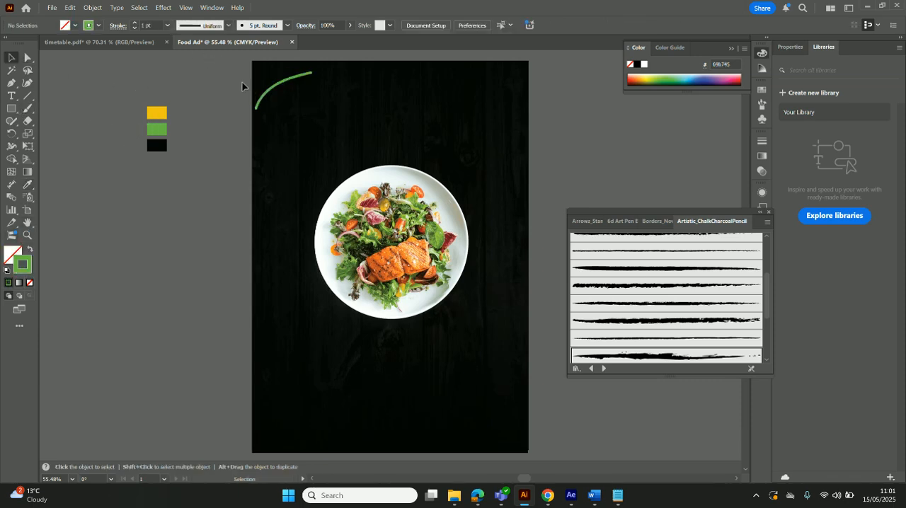
# Apply the ragged, tapered chalk-charcoal brush with the broken end to the green corner arc
pyautogui.click(269, 92)
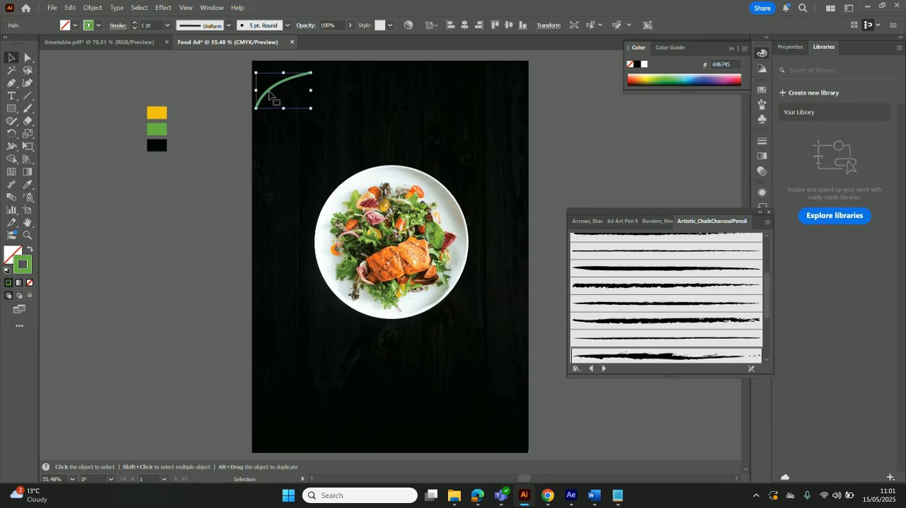
pyautogui.click(635, 356)
pyautogui.click(604, 208)
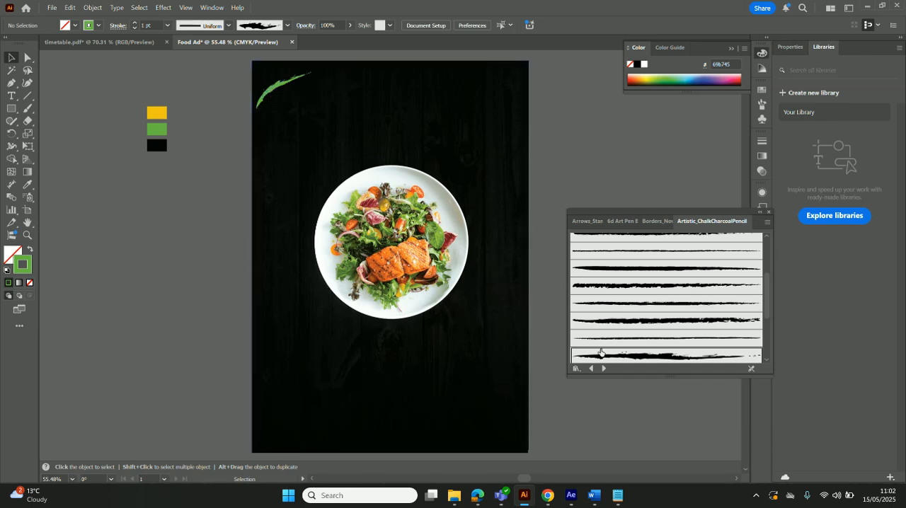
# Delete the brushed corner arc and draw a new curve with the Pen tool, bowed across the artboard's upper-left corner
pyautogui.click(267, 92)
pyautogui.press('Delete')
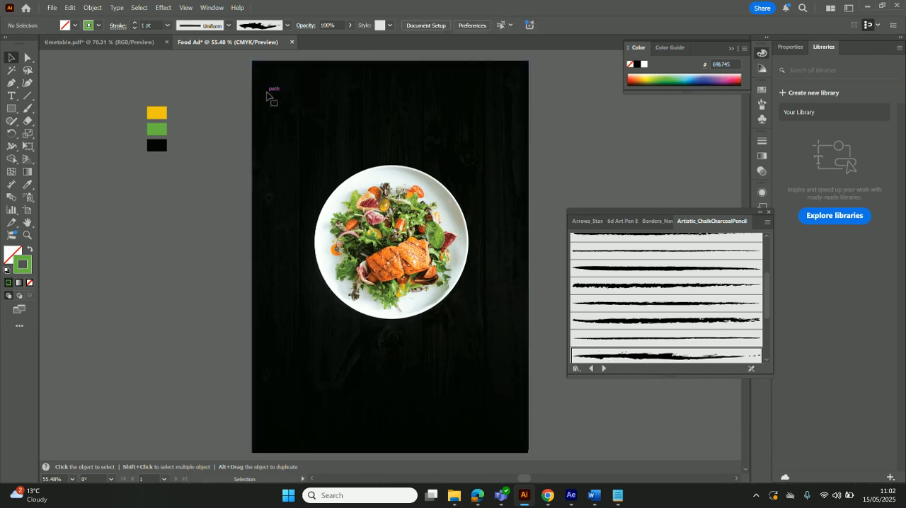
pyautogui.click(10, 84)
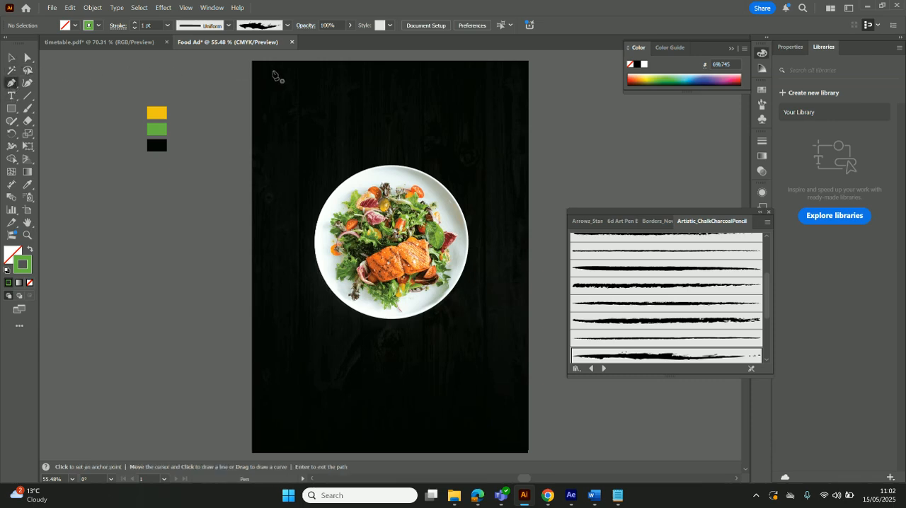
pyautogui.click(256, 107)
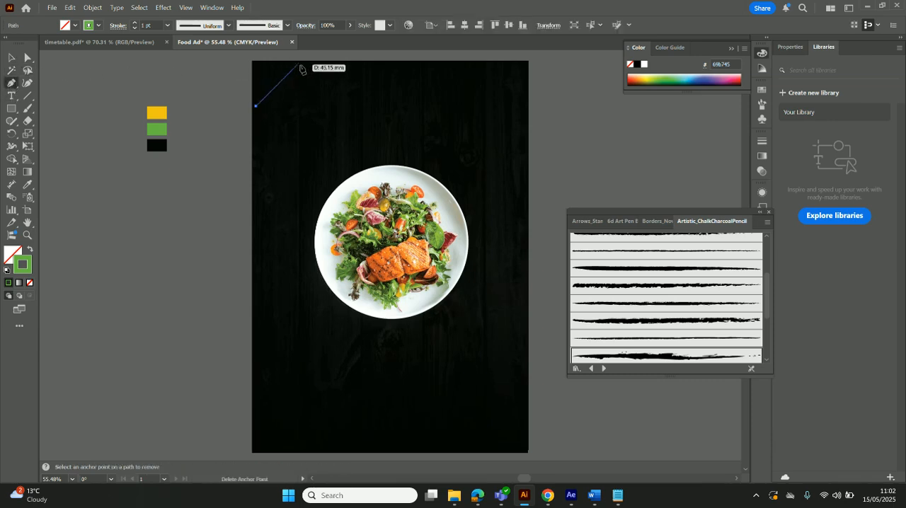
pyautogui.moveTo(310, 66); pyautogui.dragTo(343, 61)
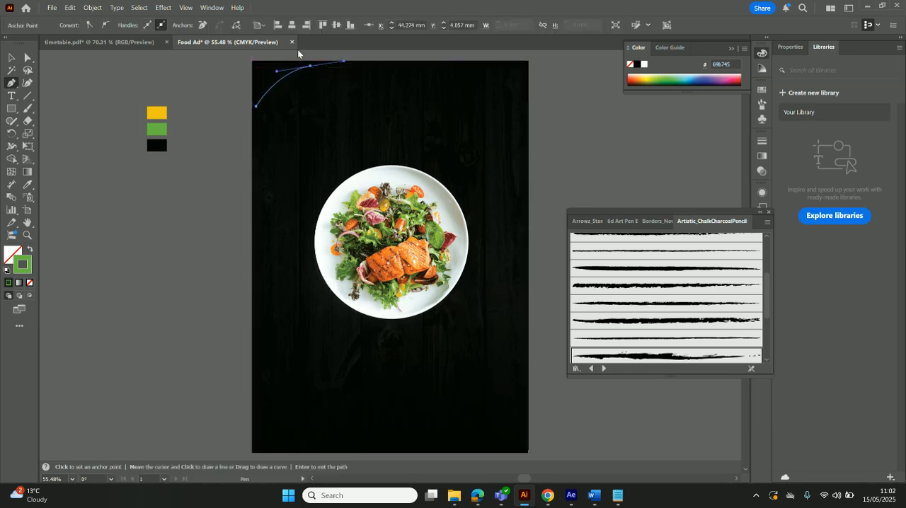
# Apply the ragged, tapered chalk-charcoal brush to the new corner curve, keeping its green stroke colour
pyautogui.click(652, 358)
pyautogui.doubleClick(29, 267)
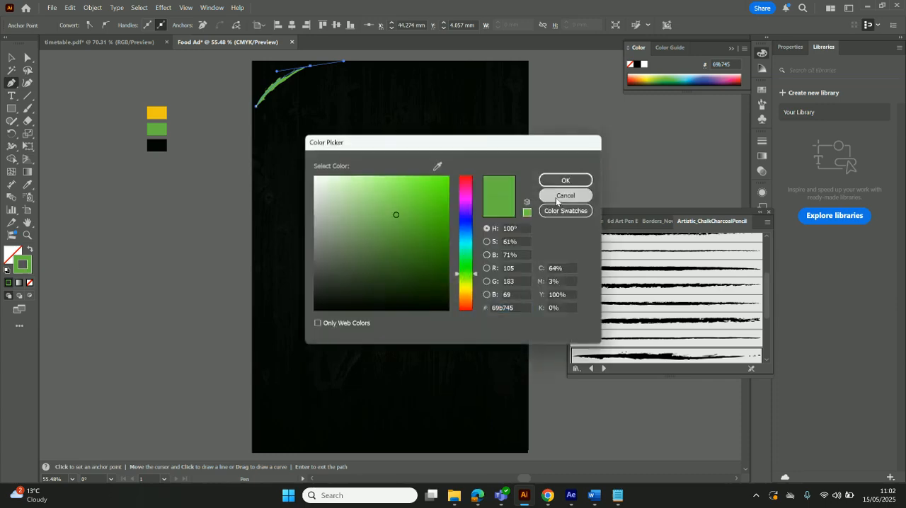
pyautogui.click(557, 198)
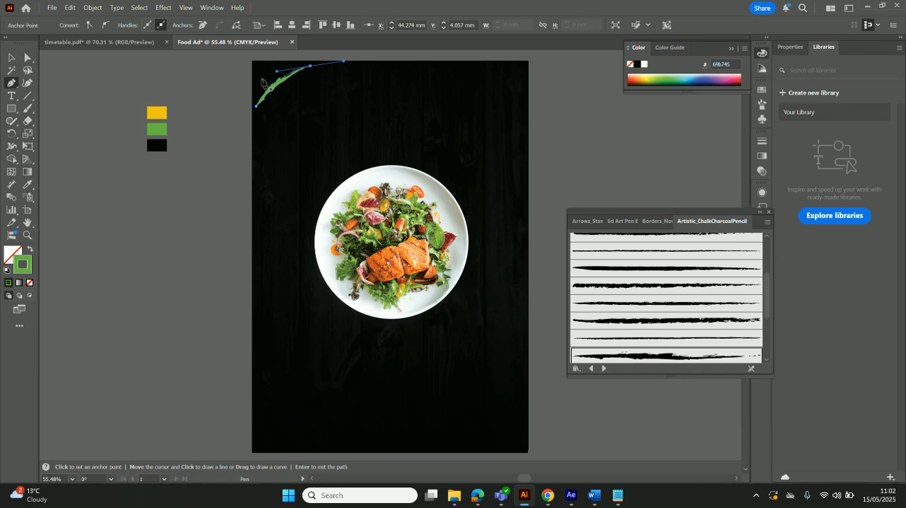
# Draw two short curves with the Pen tool beside the upper end of the green corner stroke and apply the Charcoal - Rough brush
pyautogui.press('Escape')
pyautogui.click(303, 77)
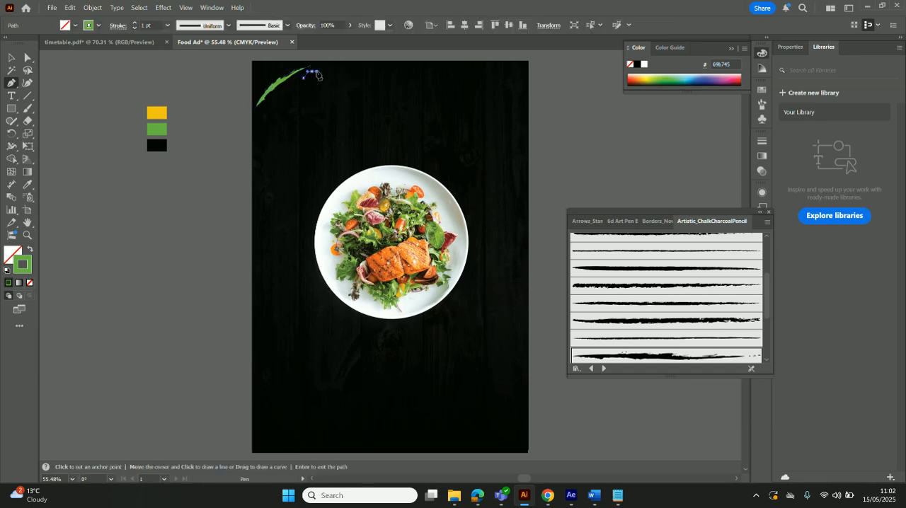
pyautogui.moveTo(316, 71); pyautogui.dragTo(317, 71)
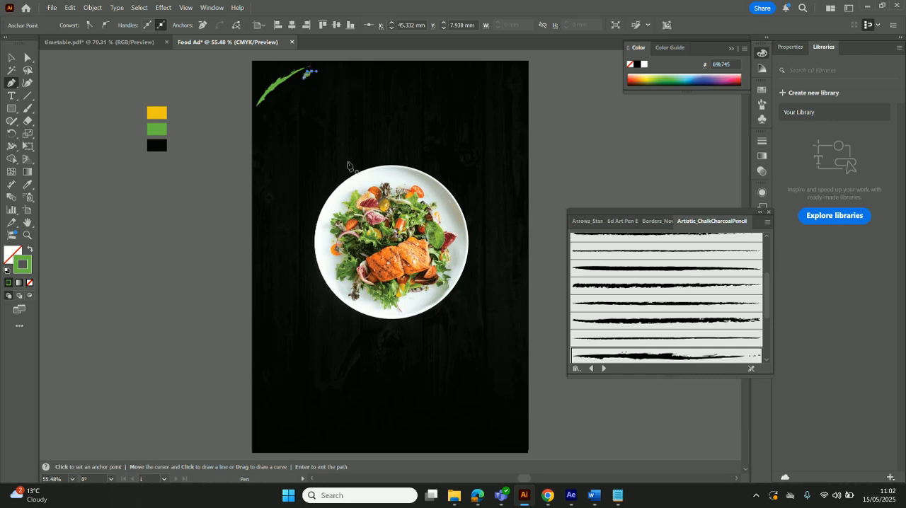
pyautogui.moveTo(313, 80); pyautogui.dragTo(337, 71)
pyautogui.press('Return')
pyautogui.click(641, 355)
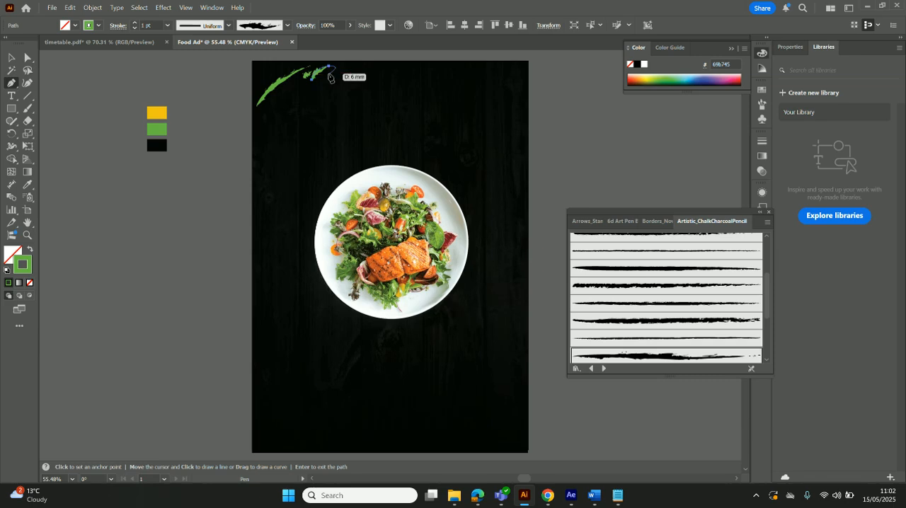
# Draw a shorter Charcoal - Rough curve closer to the artboard's upper-left corner, plus a tiny path in the corner itself
pyautogui.click(254, 82)
pyautogui.moveTo(282, 64); pyautogui.dragTo(303, 63)
pyautogui.click(701, 354)
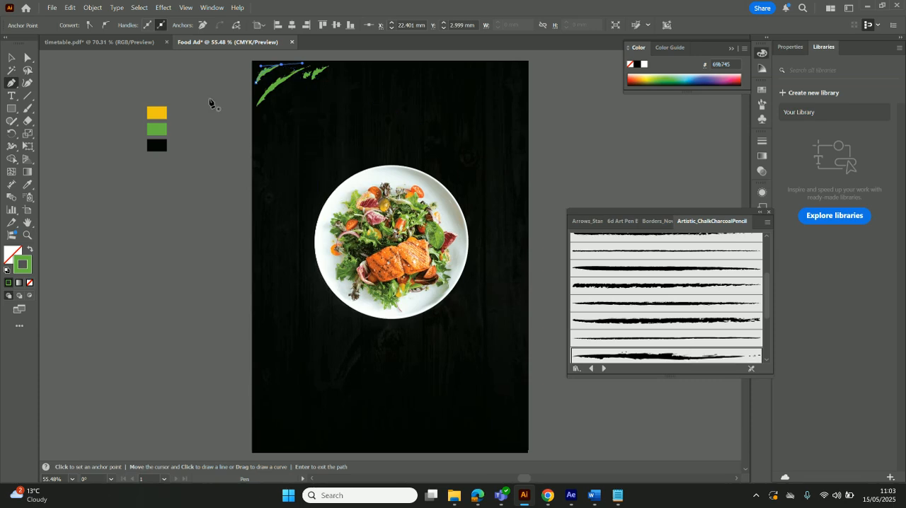
pyautogui.click(256, 66)
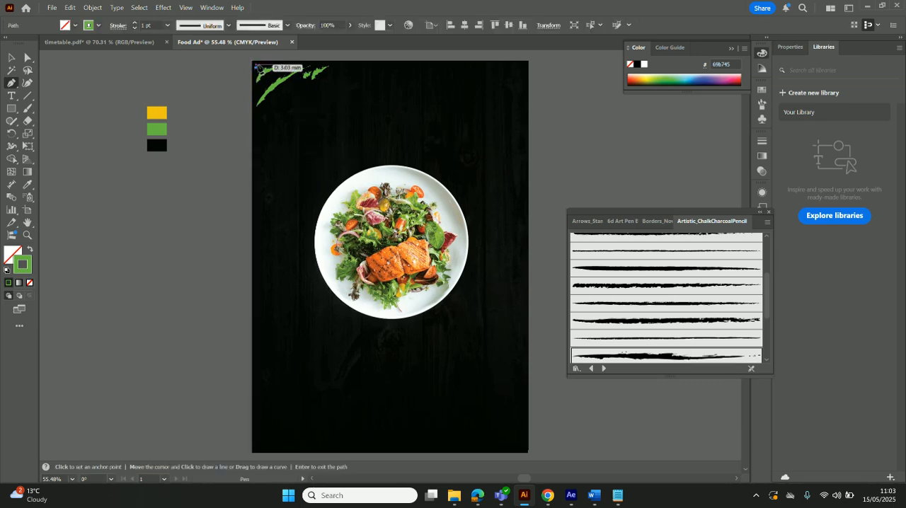
pyautogui.click(259, 66)
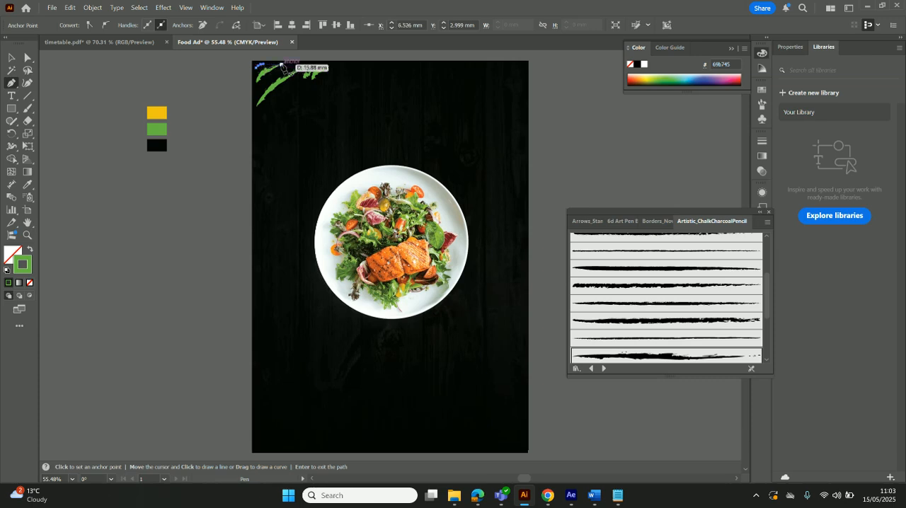
# Set the large upper-left corner stroke's weight to 0.5 pt
pyautogui.click(11, 58)
pyautogui.click(265, 74)
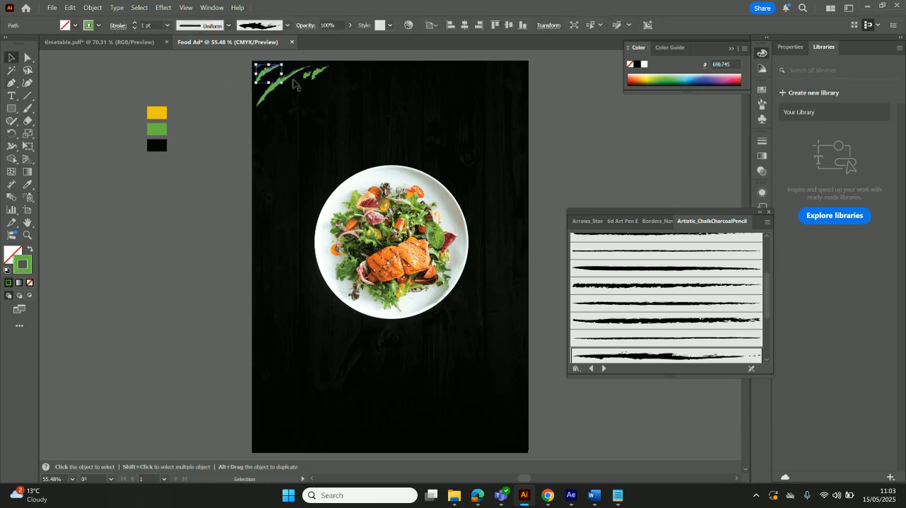
pyautogui.keyDown('shift'); pyautogui.click(269, 91); pyautogui.keyUp('shift')
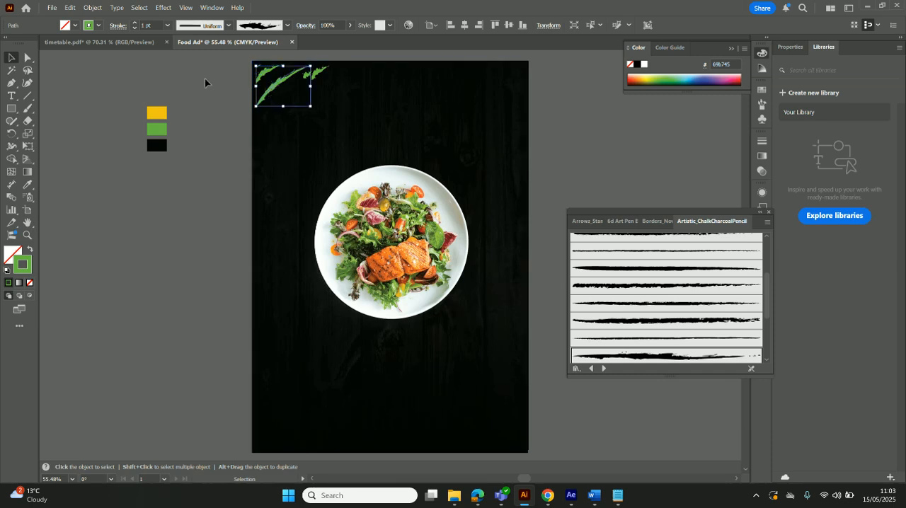
pyautogui.click(167, 27)
pyautogui.click(174, 34)
pyautogui.click(167, 25)
pyautogui.click(176, 44)
pyautogui.click(168, 25)
pyautogui.click(229, 80)
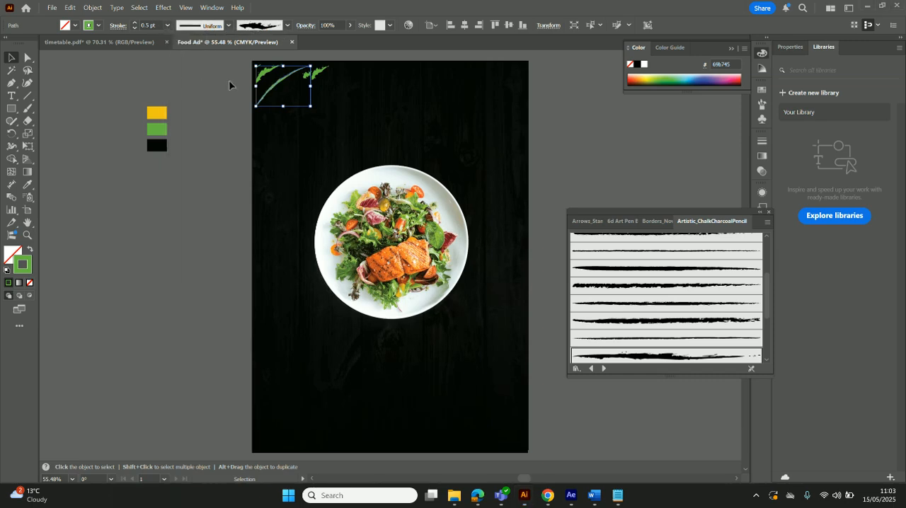
pyautogui.click(231, 80)
# Reduce the stroke weight of the shorter curve nearer the artboard's upper-left corner
pyautogui.click(268, 75)
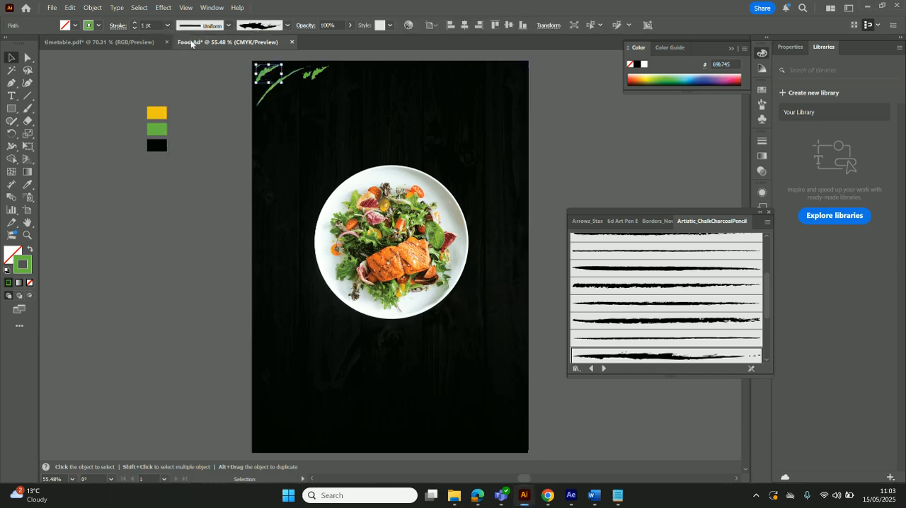
pyautogui.click(163, 26)
pyautogui.click(180, 56)
pyautogui.click(194, 109)
# Apply the Charcoal - Rough brush to the tiny path in the upper-left corner and set its weight to 0.25 pt
pyautogui.click(259, 66)
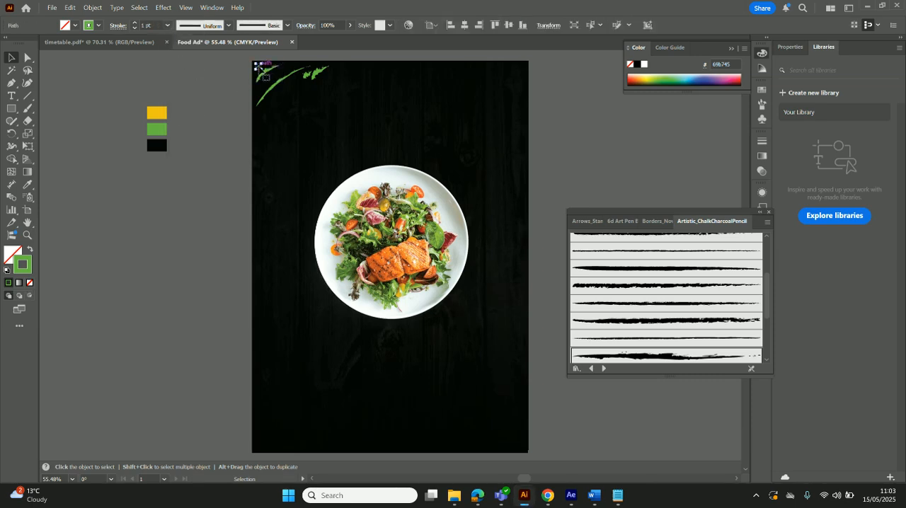
pyautogui.click(633, 358)
pyautogui.click(167, 26)
pyautogui.click(180, 35)
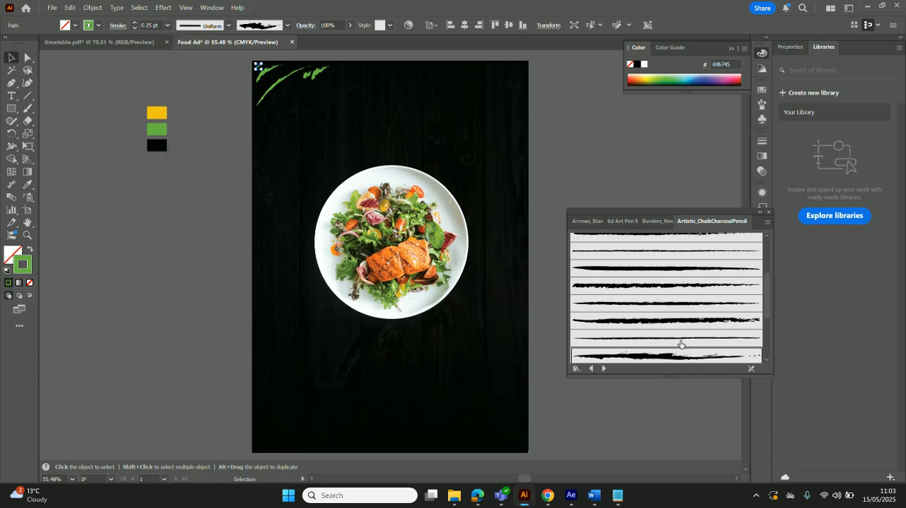
# Increase the large upper-left corner stroke's weight and nudge it closer to the corner
pyautogui.click(221, 117)
pyautogui.click(281, 80)
pyautogui.click(282, 80)
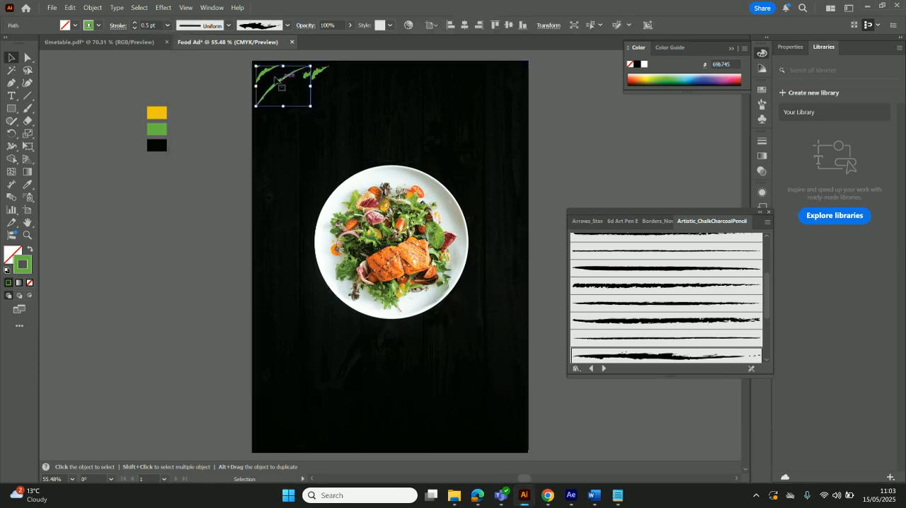
pyautogui.click(167, 26)
pyautogui.click(177, 67)
pyautogui.moveTo(273, 87); pyautogui.dragTo(274, 85)
# Thin the two short strokes beside the upper-left curve to 0.5 pt and shift them closer to the large stroke
pyautogui.click(319, 73)
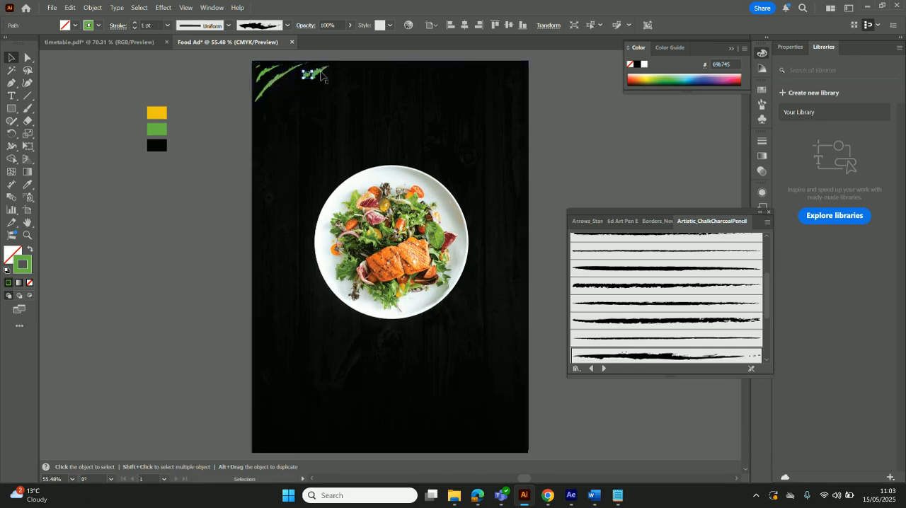
pyautogui.click(168, 26)
pyautogui.click(181, 55)
pyautogui.click(306, 77)
pyautogui.click(168, 25)
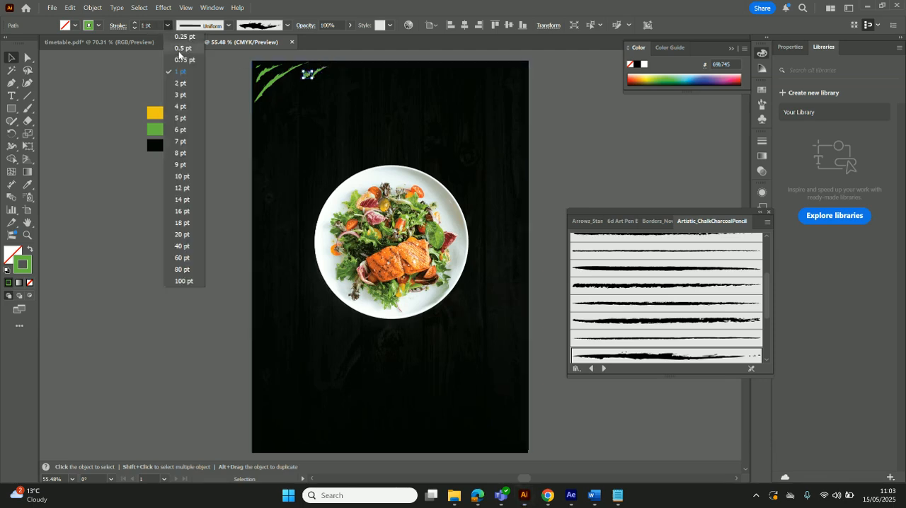
pyautogui.click(182, 48)
pyautogui.click(178, 172)
pyautogui.moveTo(308, 74)
pyautogui.mouseDown()
pyautogui.moveTo(295, 73)
pyautogui.moveTo(324, 77)
pyautogui.moveTo(312, 75)
pyautogui.mouseUp()
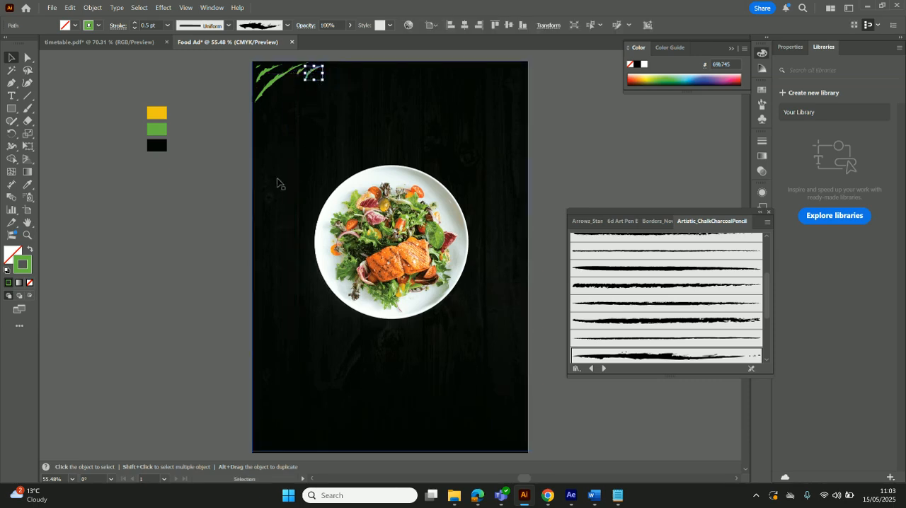
pyautogui.click(151, 246)
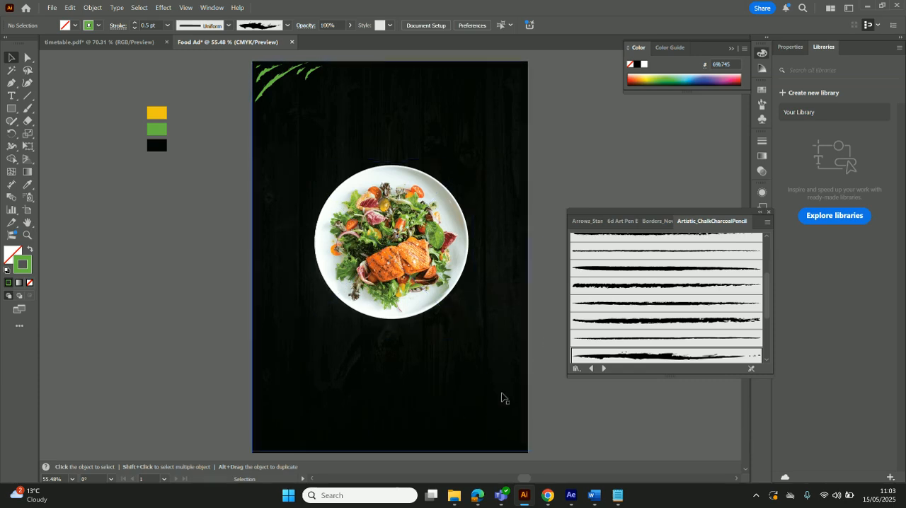
# Draw a curve bowed across the artboard's lower-right corner with the Pen tool and apply the Charcoal - Rough brush to it
pyautogui.click(11, 83)
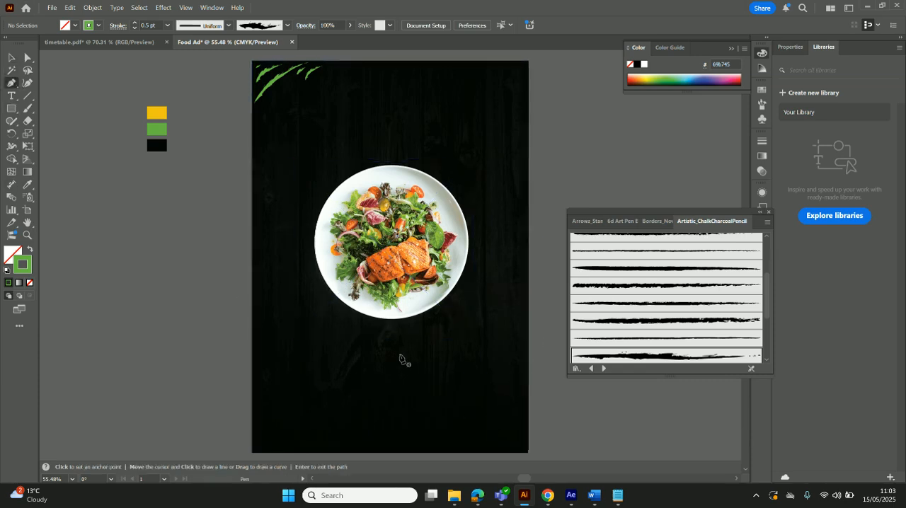
pyautogui.click(461, 450)
pyautogui.moveTo(521, 387); pyautogui.dragTo(553, 382)
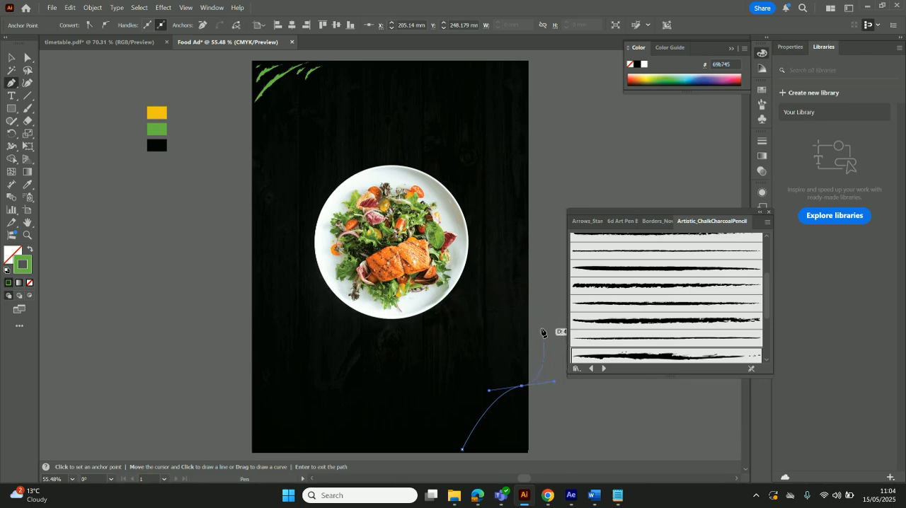
pyautogui.click(632, 356)
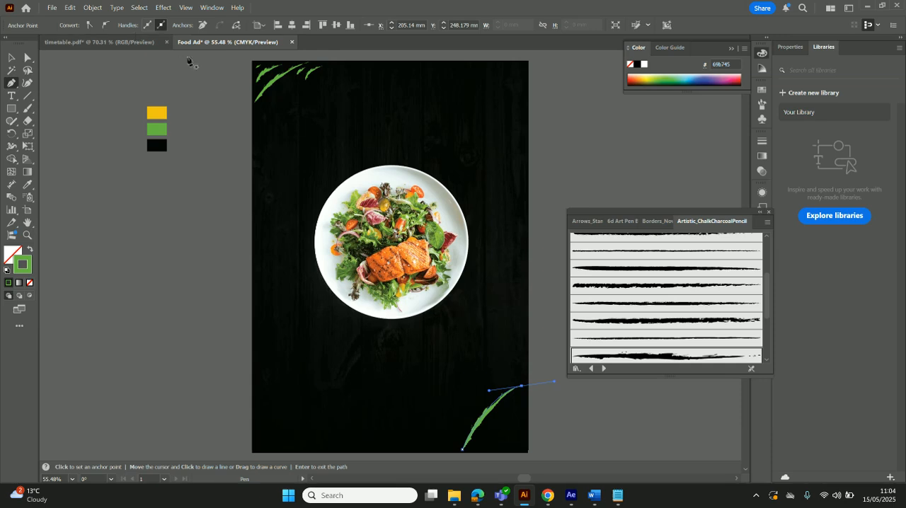
# Move the lower-right corner stroke inside the artboard and scale it down slightly from its lower end
pyautogui.click(11, 57)
pyautogui.moveTo(484, 418); pyautogui.dragTo(491, 420)
pyautogui.moveTo(467, 449); pyautogui.dragTo(473, 444)
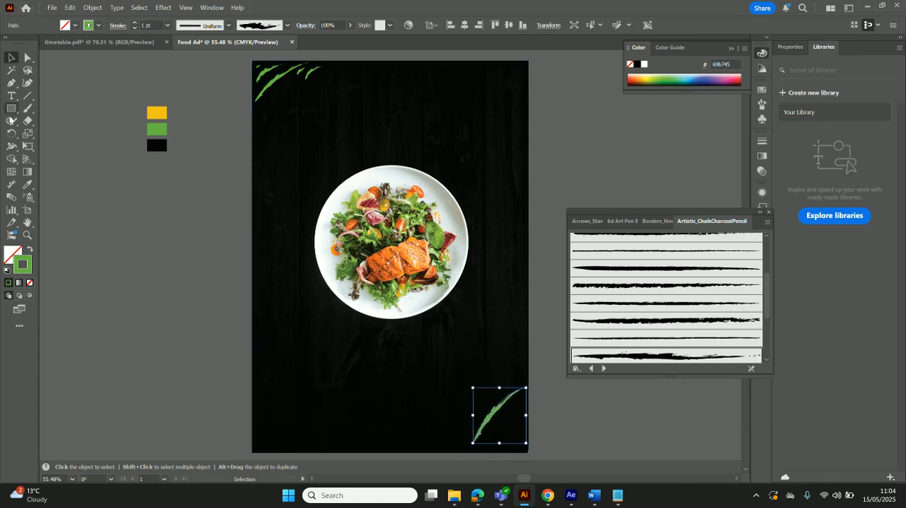
# Draw a short curve outside the lower end of the lower-right corner stroke and give it the Charcoal - Rough brush
pyautogui.click(11, 83)
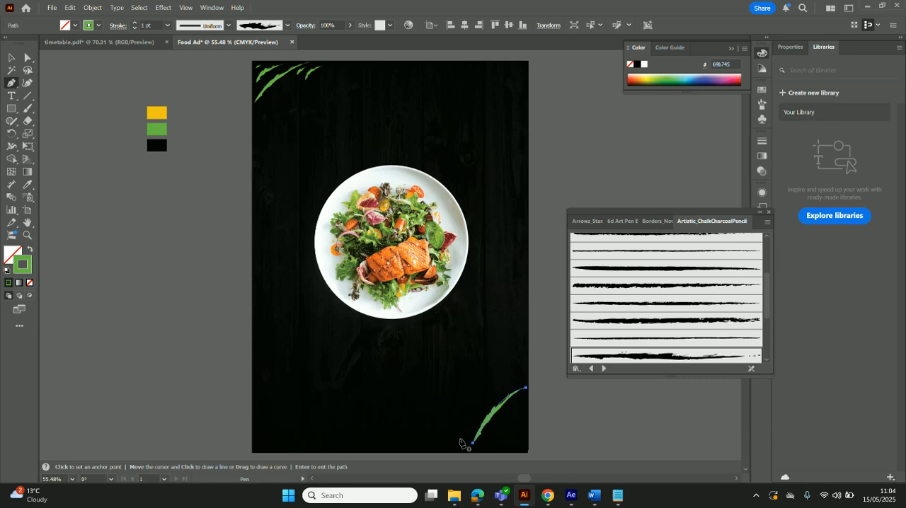
pyautogui.moveTo(469, 423); pyautogui.dragTo(477, 420)
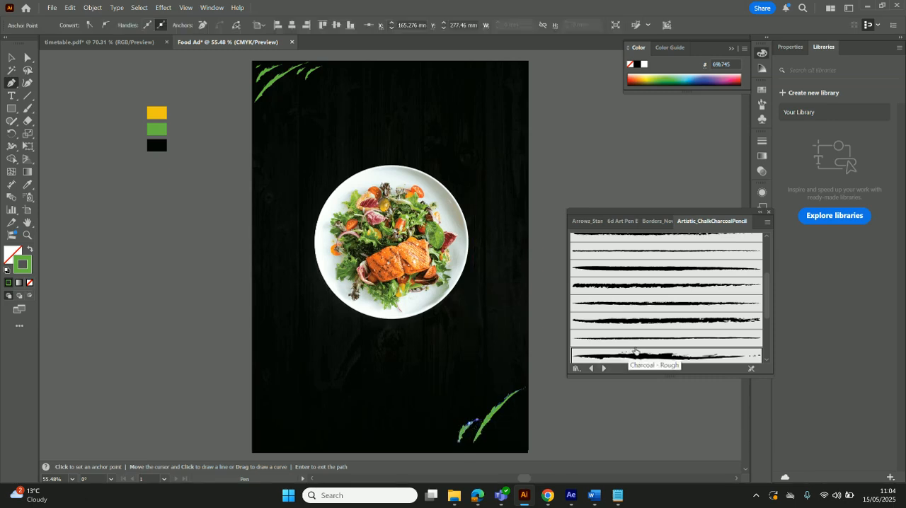
pyautogui.scroll(-1, 670, 320)
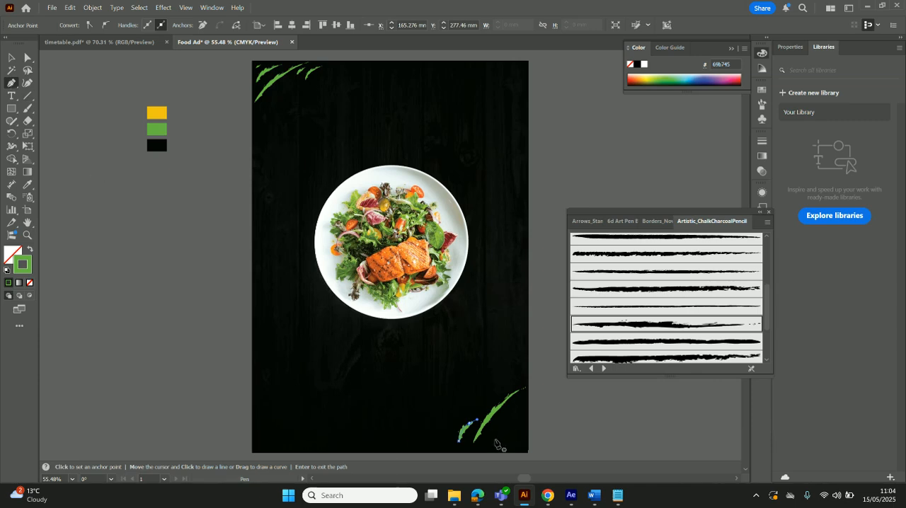
# Draw two short Charcoal - Rough strokes between the large lower-right curve and the artboard's side edge
pyautogui.click(511, 405)
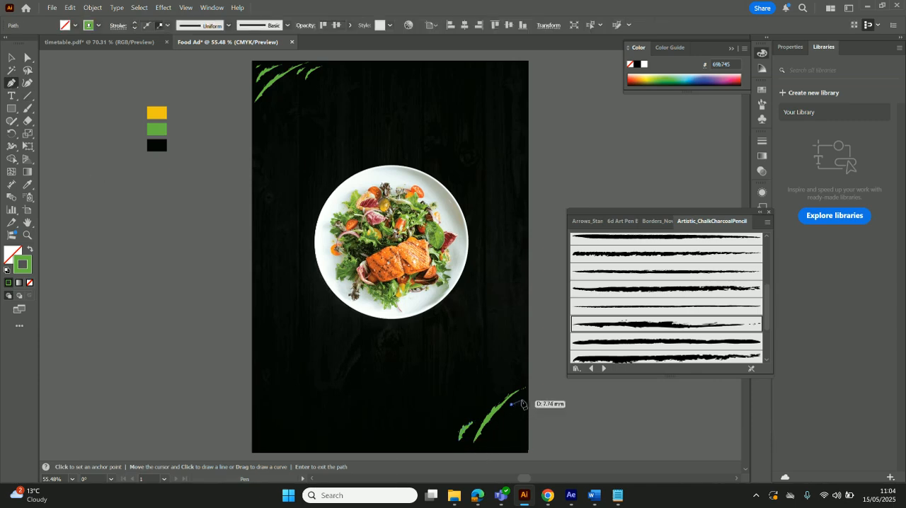
pyautogui.click(529, 400)
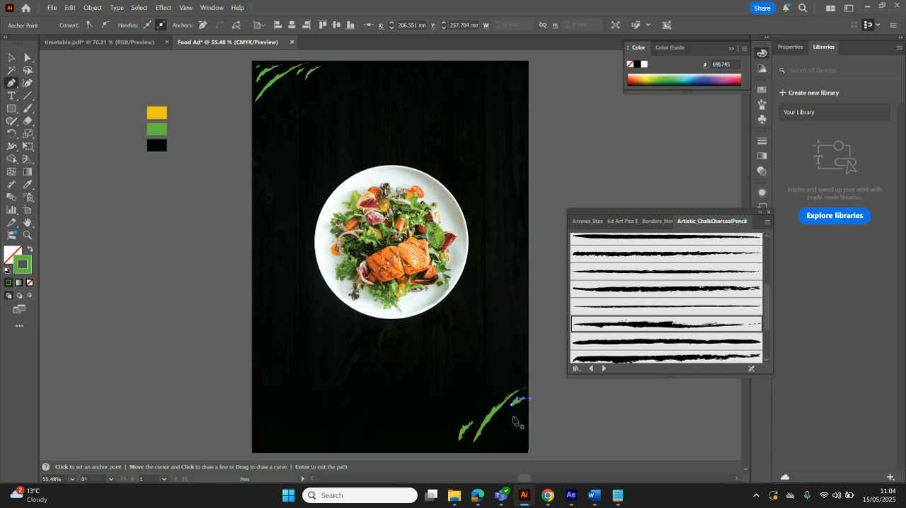
pyautogui.press('Return')
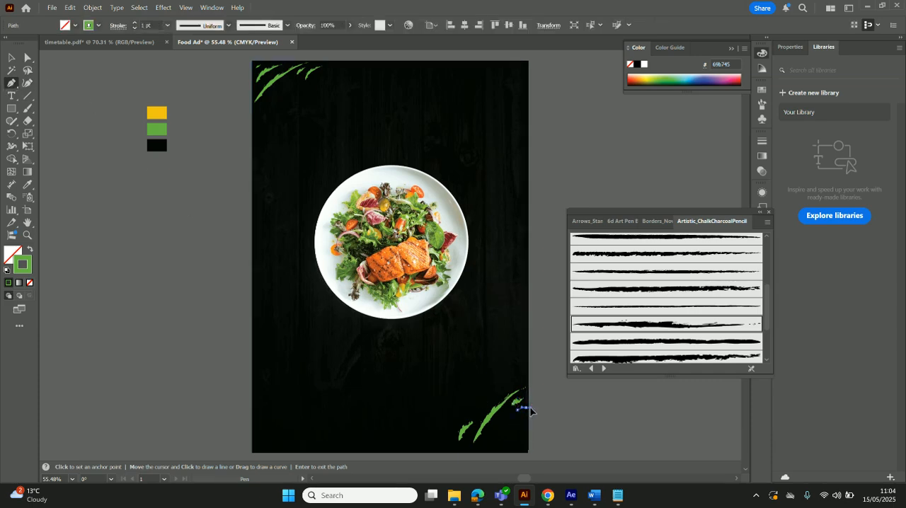
pyautogui.click(522, 409)
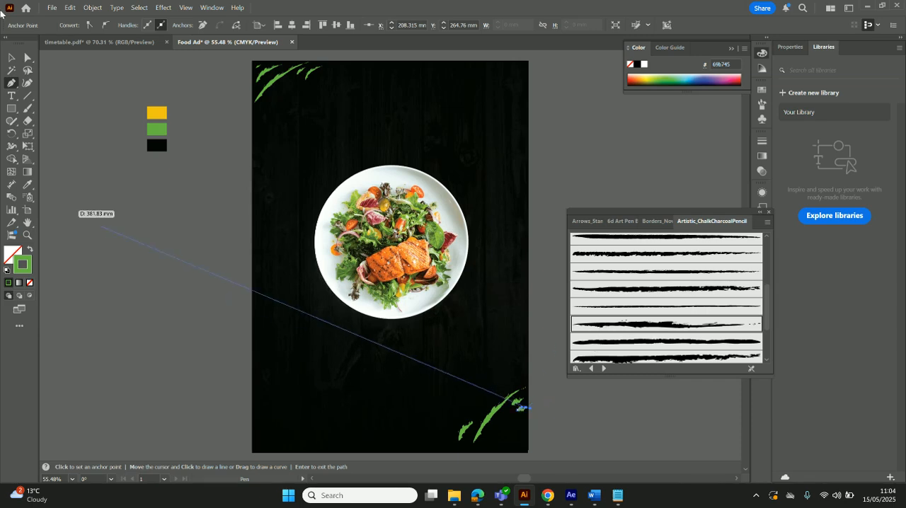
pyautogui.click(11, 57)
pyautogui.click(601, 424)
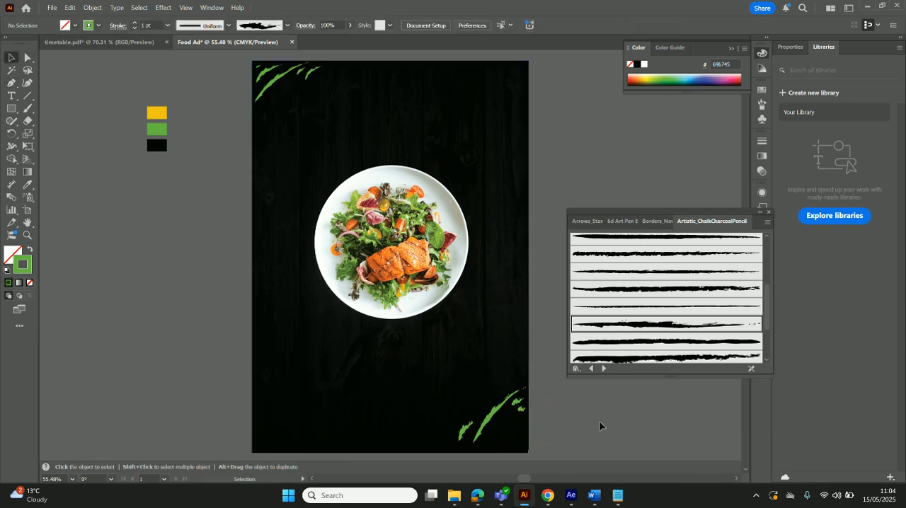
# Move the two short strokes inside the lower-right curve down together and set their stroke weight to 0.75 pt
pyautogui.click(484, 427)
pyautogui.click(521, 409)
pyautogui.keyDown('shift'); pyautogui.click(520, 402); pyautogui.keyUp('shift')
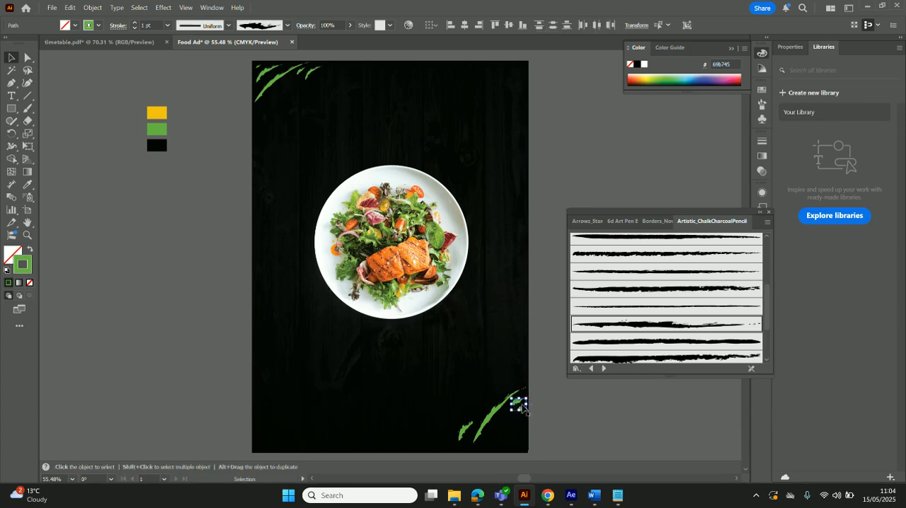
pyautogui.moveTo(527, 415); pyautogui.dragTo(523, 429)
pyautogui.click(168, 26)
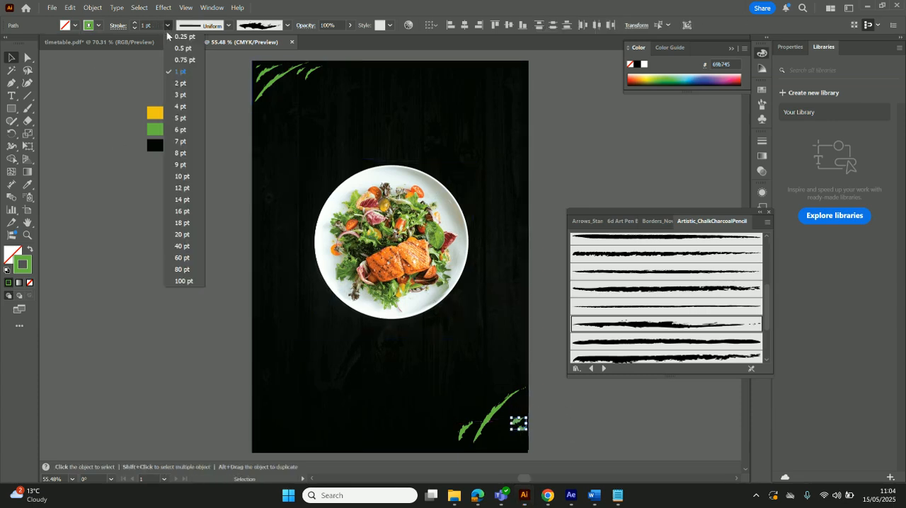
pyautogui.click(180, 50)
pyautogui.click(167, 26)
pyautogui.click(179, 62)
pyautogui.click(619, 433)
# Flatten the large lower-right curve by lowering its upper end, and shift it closer to the artboard corner
pyautogui.click(504, 401)
pyautogui.moveTo(526, 385); pyautogui.dragTo(526, 403)
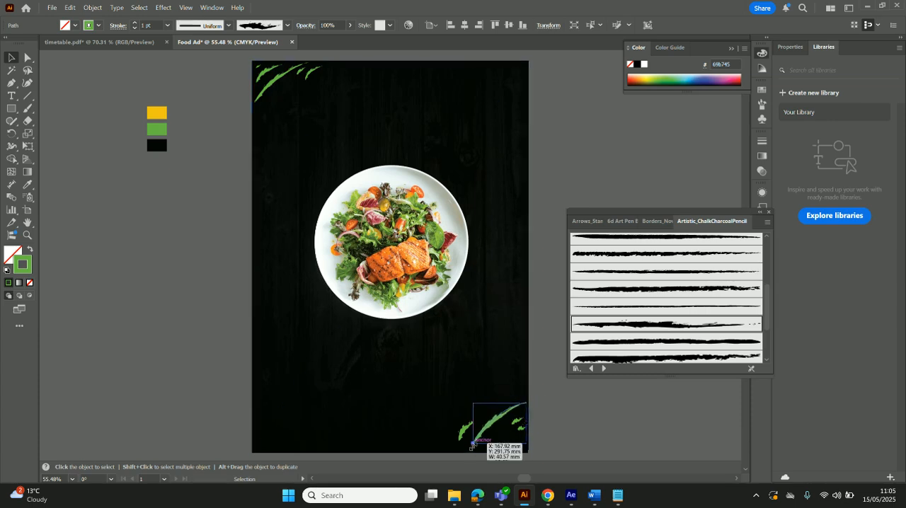
pyautogui.moveTo(489, 428); pyautogui.dragTo(491, 428)
pyautogui.click(636, 403)
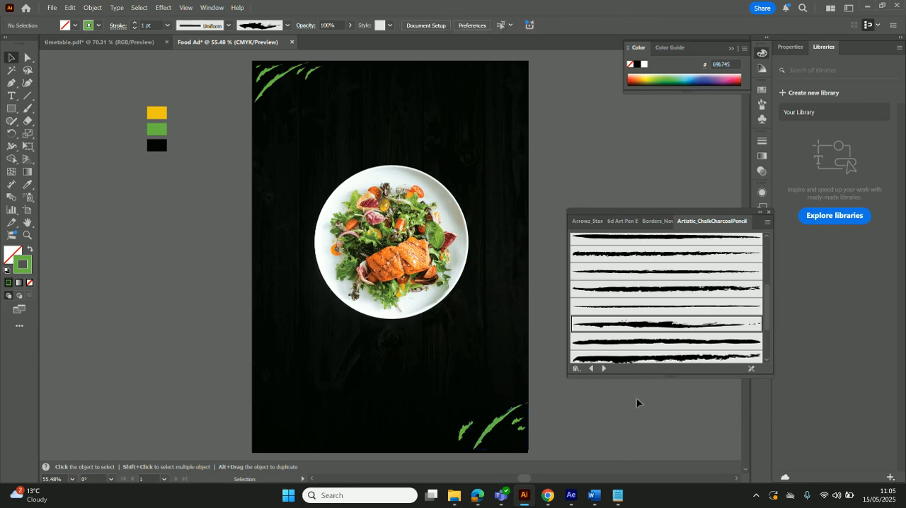
# Adjust the short strokes on both sides of the large lower-right curve so that they sit closer to it
pyautogui.click(518, 422)
pyautogui.moveTo(513, 426); pyautogui.dragTo(527, 423)
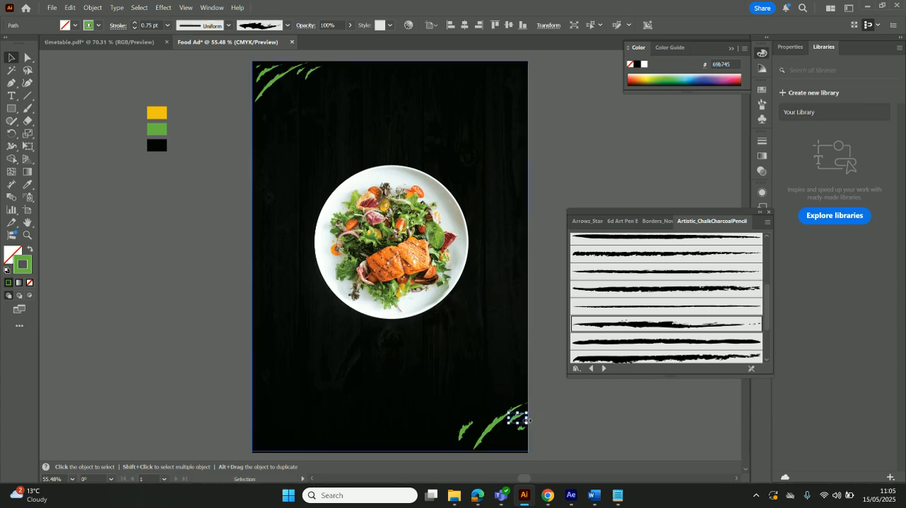
pyautogui.click(581, 442)
pyautogui.moveTo(465, 433); pyautogui.dragTo(523, 424)
pyautogui.click(580, 441)
pyautogui.click(570, 437)
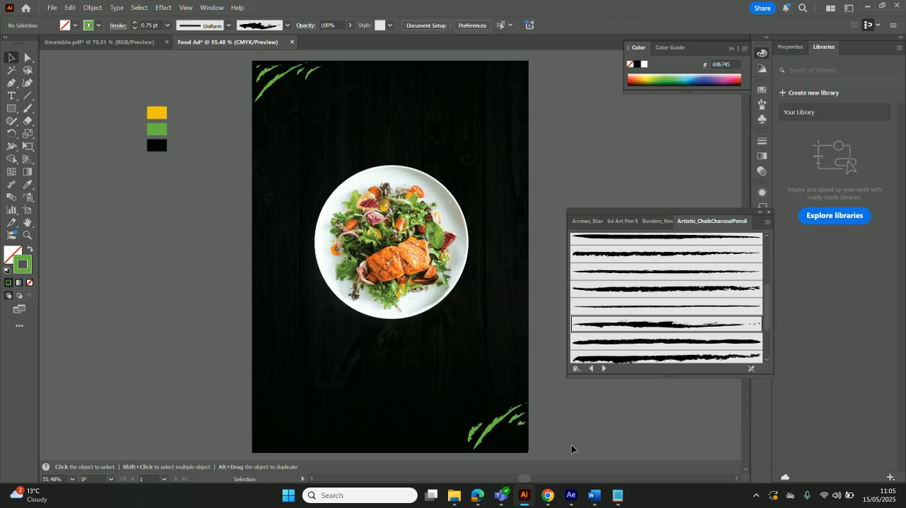
# Duplicate a short brush stroke, place the copy beneath the large lower-right curve, and rotate it to follow the curve
pyautogui.moveTo(571, 495)
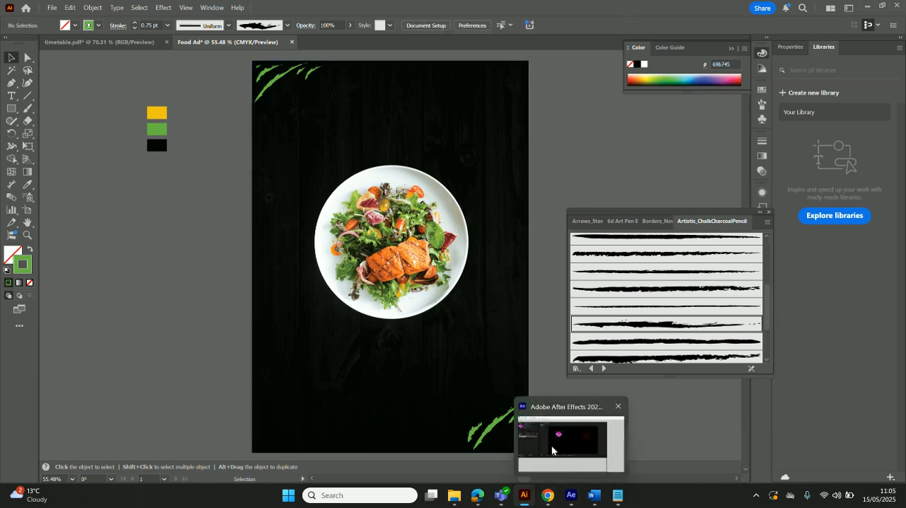
pyautogui.click(524, 427)
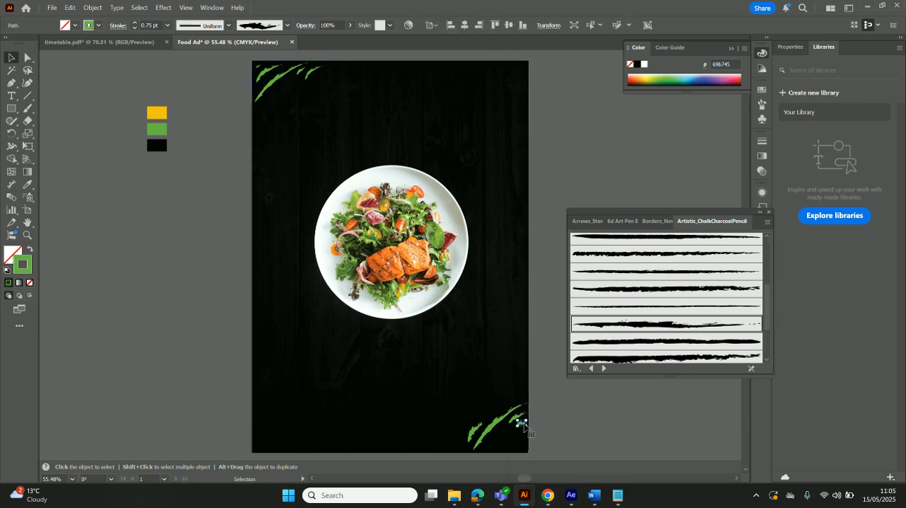
pyautogui.press('ctrl')
pyautogui.click(542, 427)
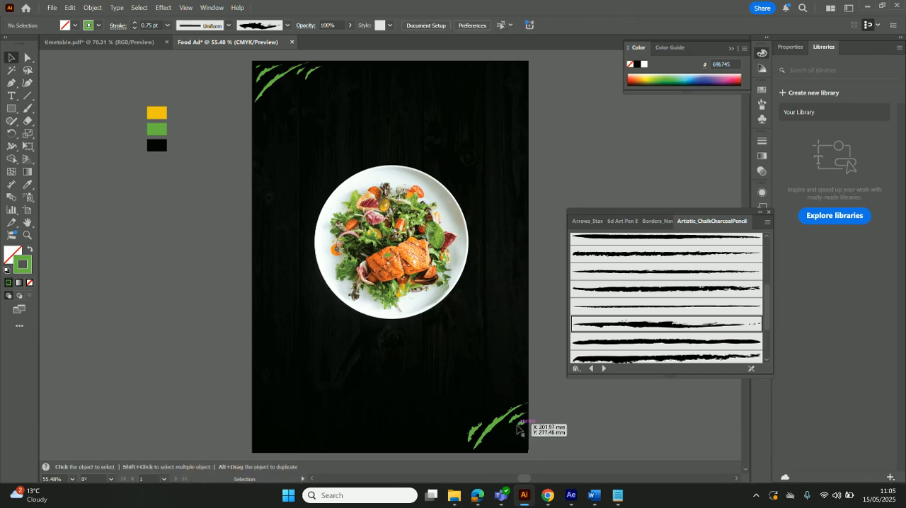
pyautogui.moveTo(388, 258)
pyautogui.mouseDown()
pyautogui.moveTo(502, 437)
pyautogui.moveTo(493, 446)
pyautogui.mouseUp()
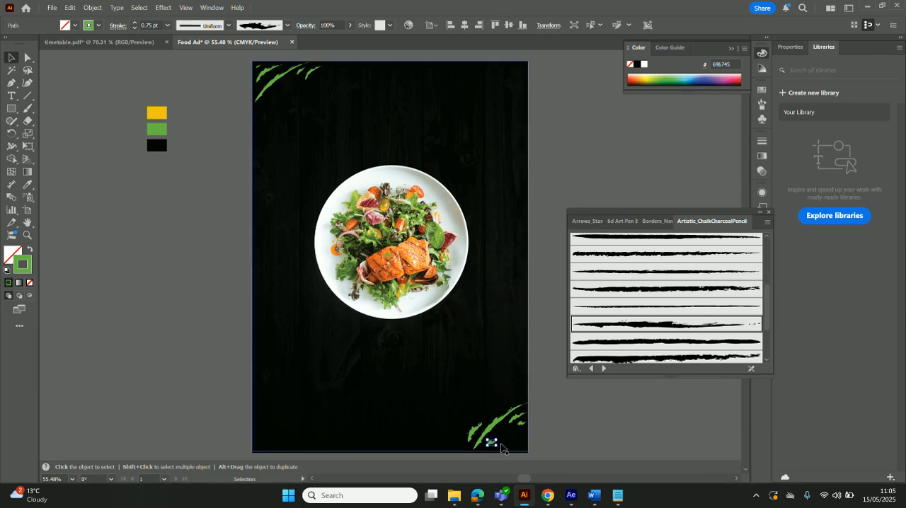
pyautogui.hotkey('ctrl', '=')
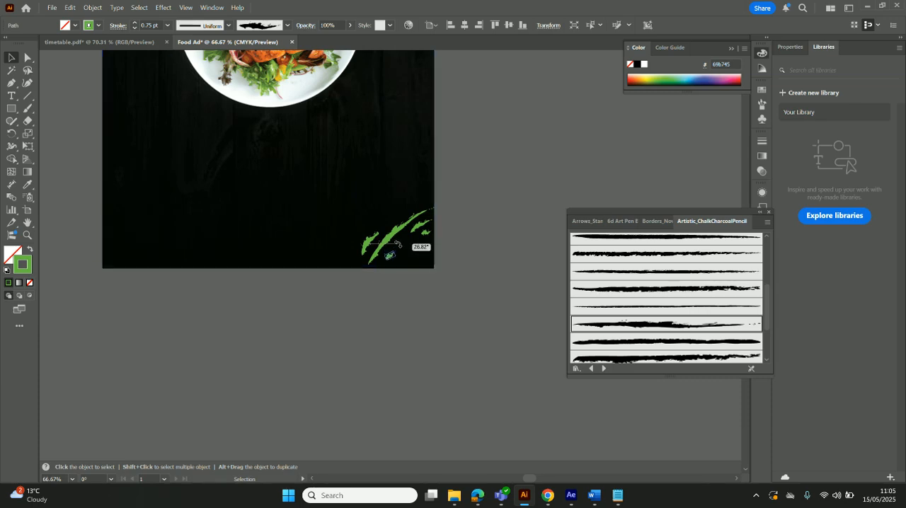
pyautogui.moveTo(396, 257); pyautogui.dragTo(387, 253)
pyautogui.click(419, 303)
pyautogui.click(389, 308)
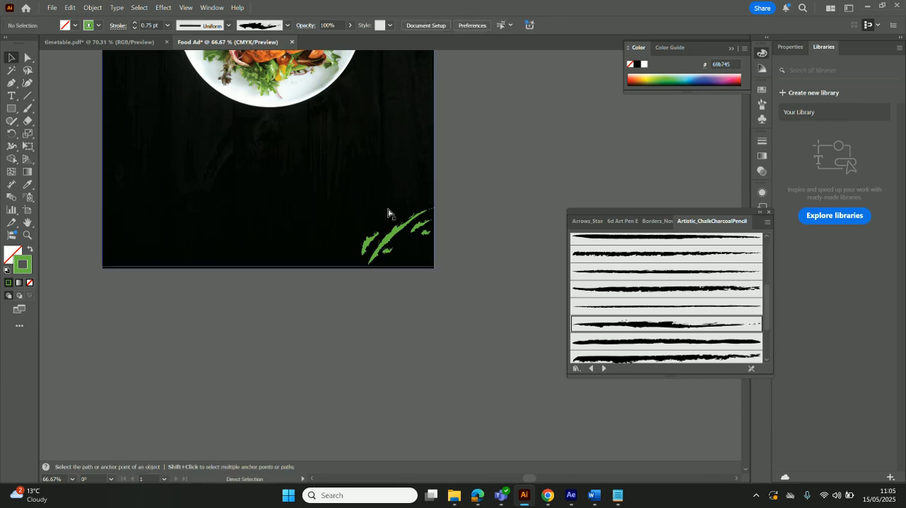
pyautogui.hotkey('ctrl', '0')
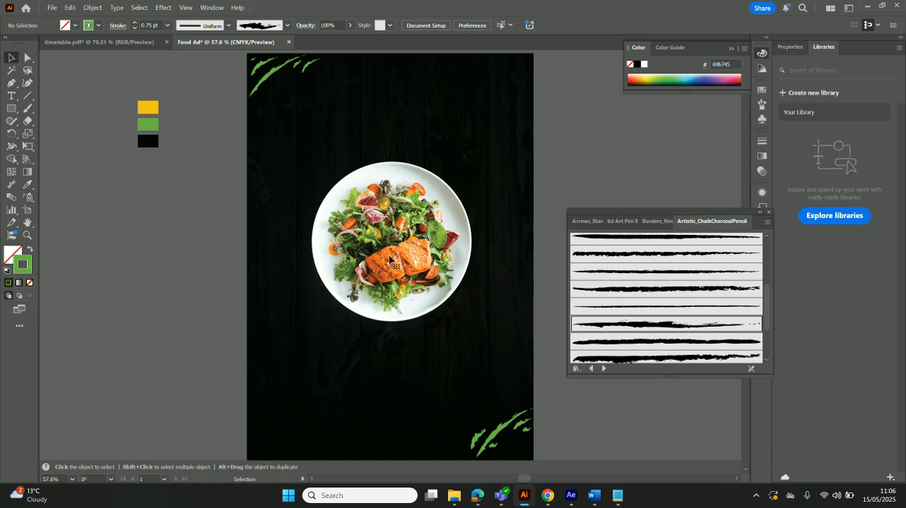
# Draw a circle beside the artboard below the palette swatches and scale it down to about 1.4 mm
pyautogui.moveTo(15, 110); pyautogui.dragTo(47, 134)
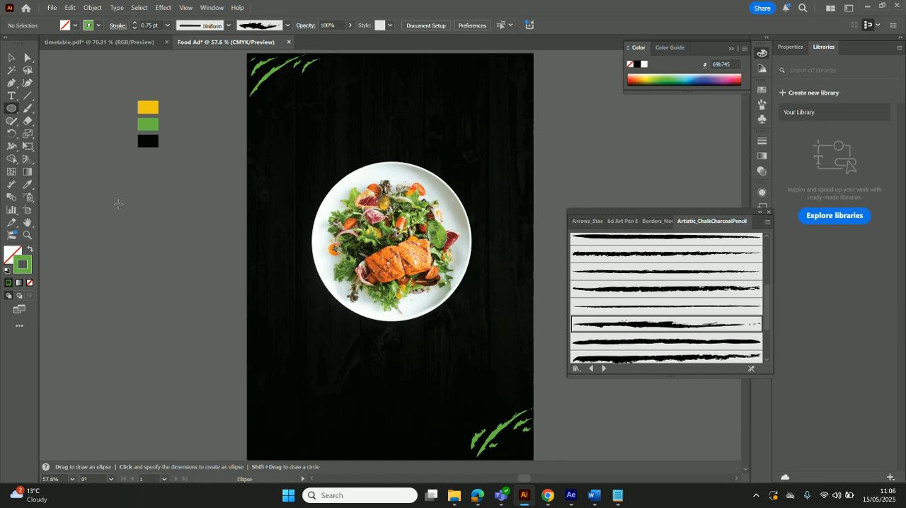
pyautogui.moveTo(109, 180); pyautogui.dragTo(114, 185)
pyautogui.hotkey('ctrl', '=')
pyautogui.hotkey('ctrl', '=')
pyautogui.hotkey('ctrl', '=')
pyautogui.hotkey('ctrl', '=')
pyautogui.hotkey('ctrl', '=')
pyautogui.hotkey('ctrl', '=')
pyautogui.hotkey('ctrl', '=')
pyautogui.hotkey('ctrl', '=')
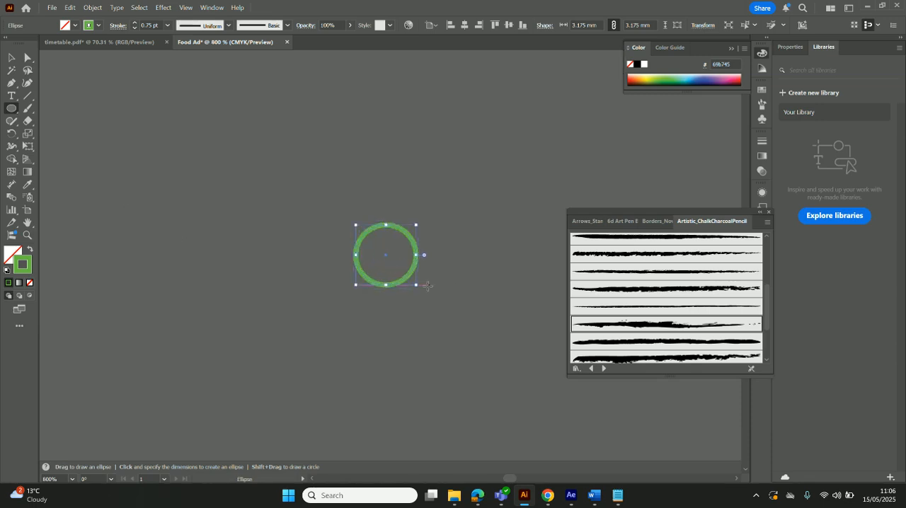
pyautogui.moveTo(417, 285)
pyautogui.mouseDown()
pyautogui.moveTo(377, 261)
pyautogui.moveTo(385, 255)
pyautogui.mouseUp()
# Give the small circle a near-white fcfcfc fill and no stroke
pyautogui.click(26, 250)
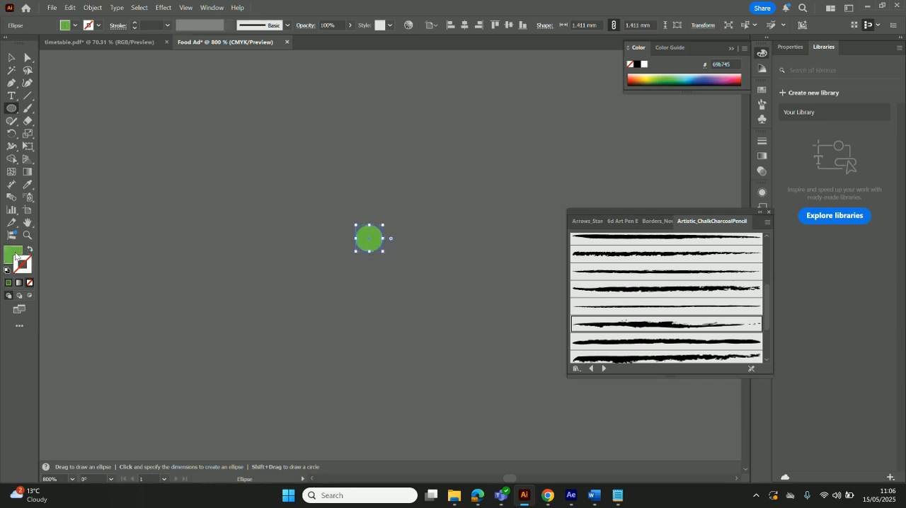
pyautogui.doubleClick(12, 255)
pyautogui.click(315, 180)
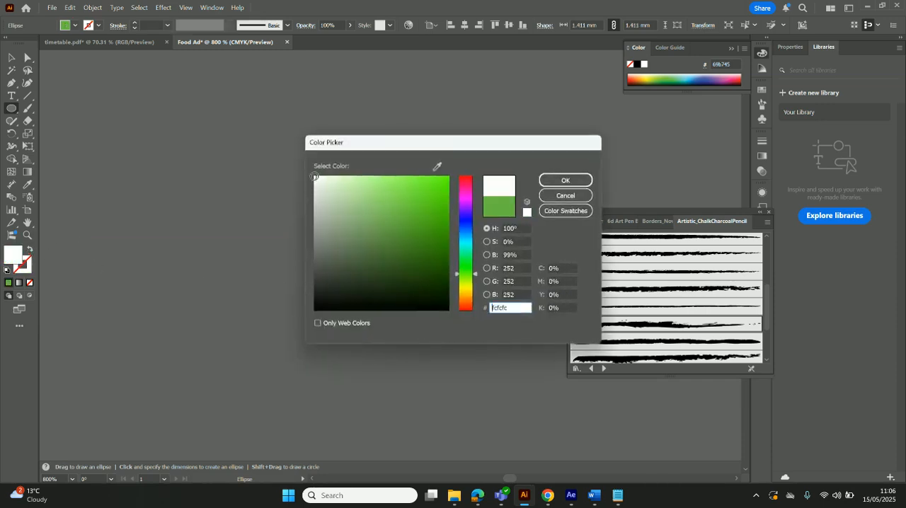
pyautogui.click(562, 180)
pyautogui.click(12, 57)
pyautogui.click(240, 154)
pyautogui.hotkey('ctrl', '0')
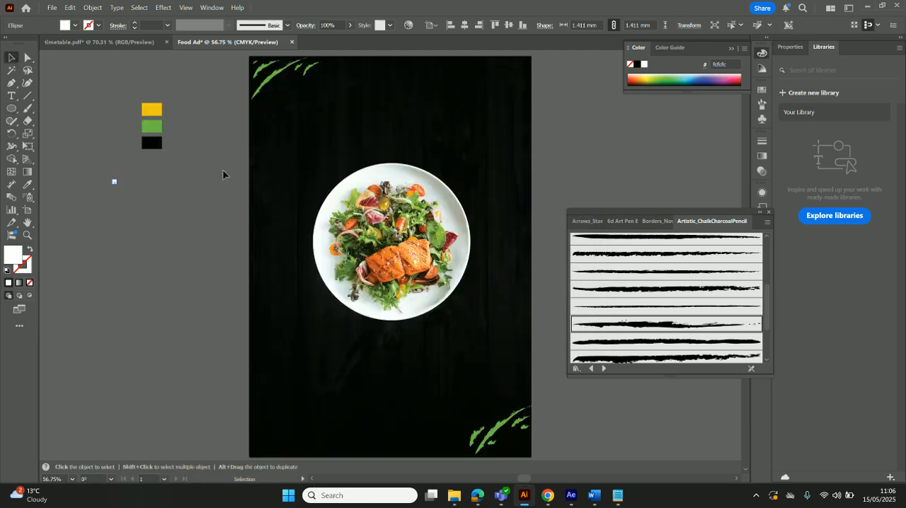
pyautogui.click(198, 185)
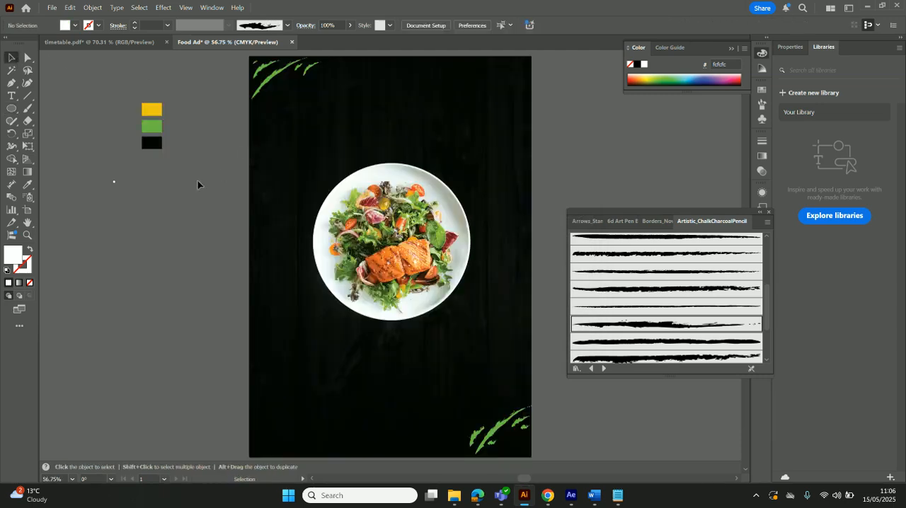
pyautogui.click(114, 181)
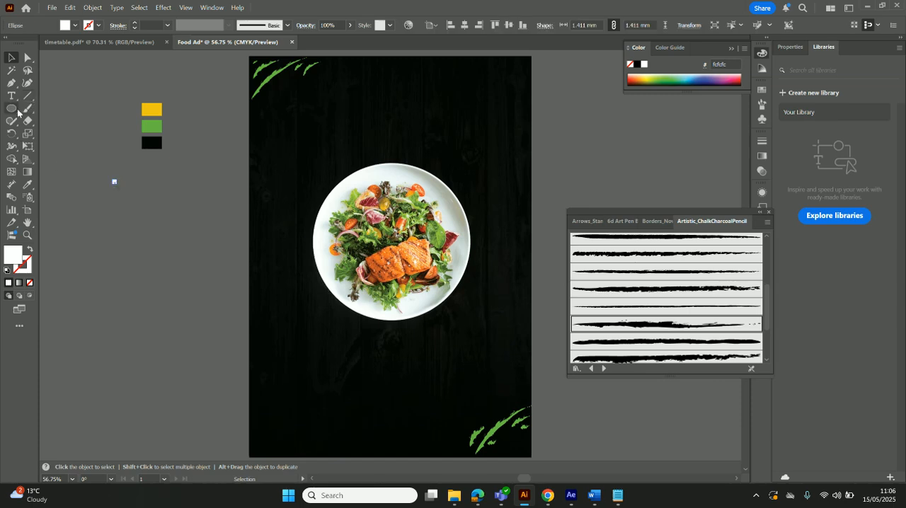
pyautogui.click(12, 108)
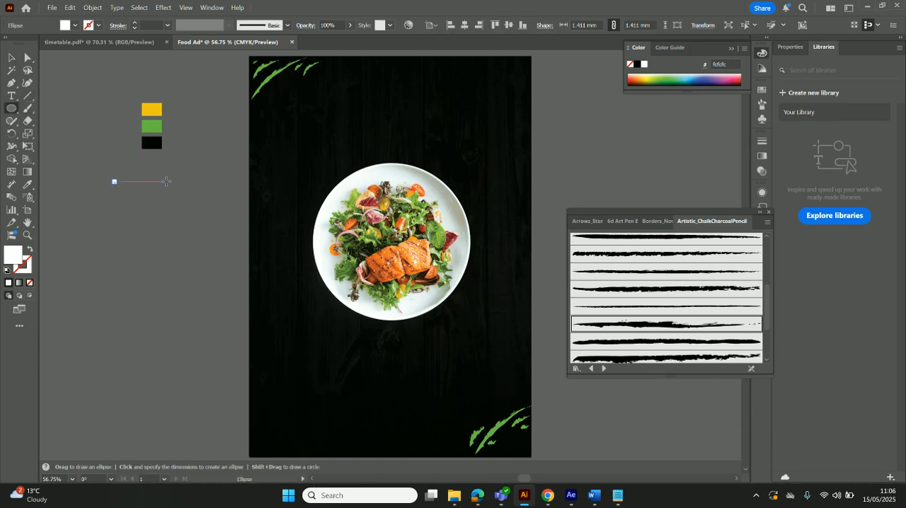
pyautogui.click(138, 170)
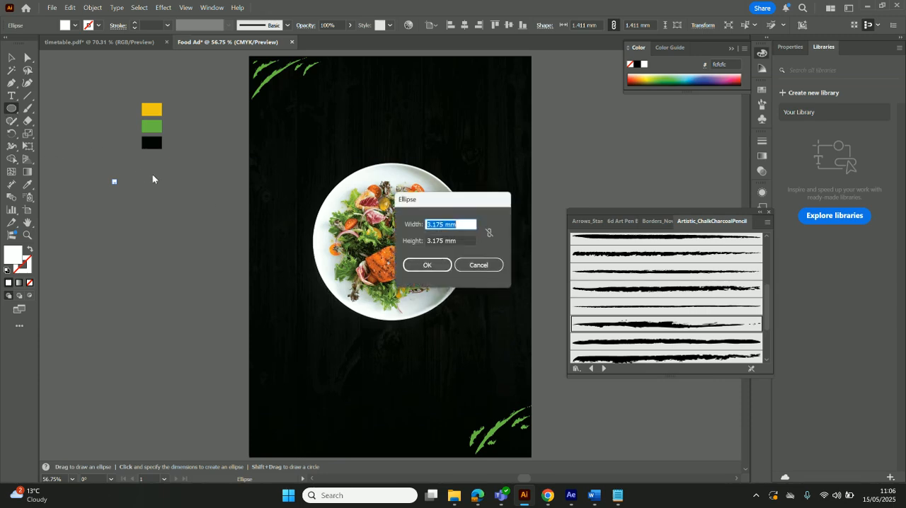
pyautogui.click(464, 265)
pyautogui.click(11, 57)
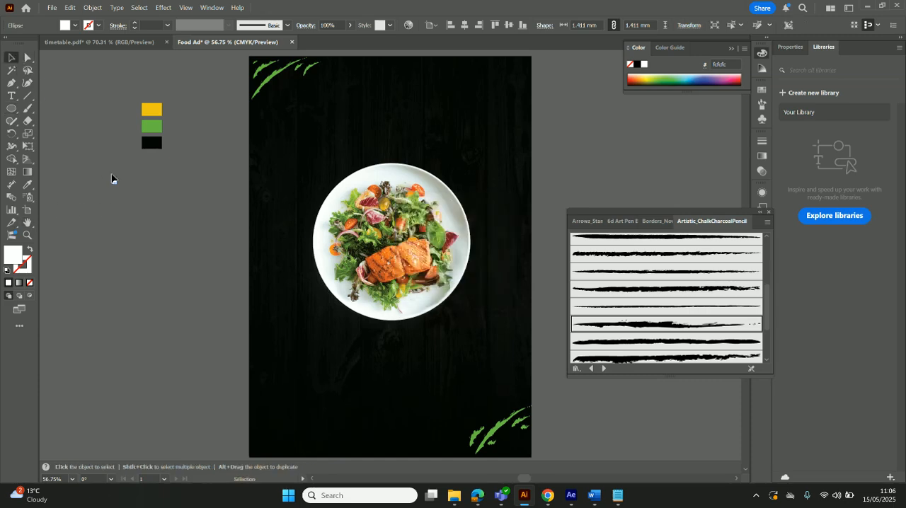
pyautogui.click(113, 174)
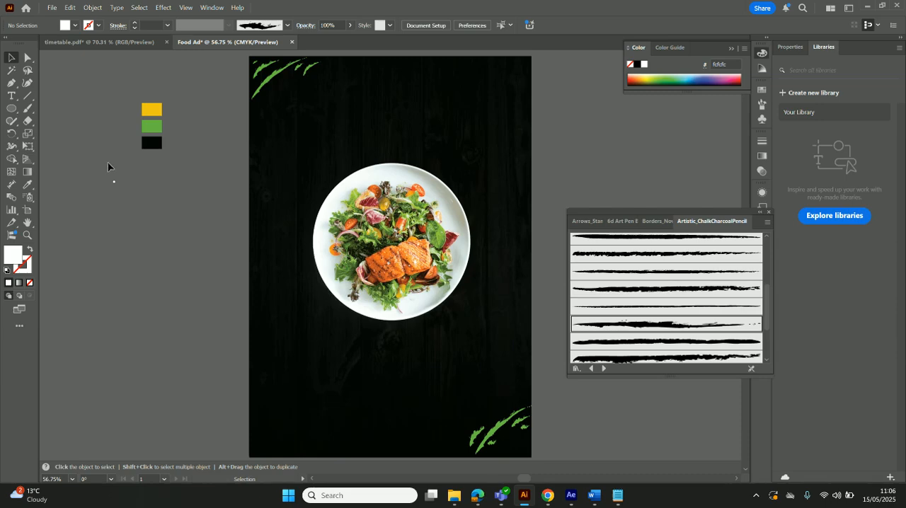
# Enlarge the small white circle to about 1.94 mm
pyautogui.hotkey('ctrl', '=')
pyautogui.hotkey('ctrl', '=')
pyautogui.hotkey('ctrl', '=')
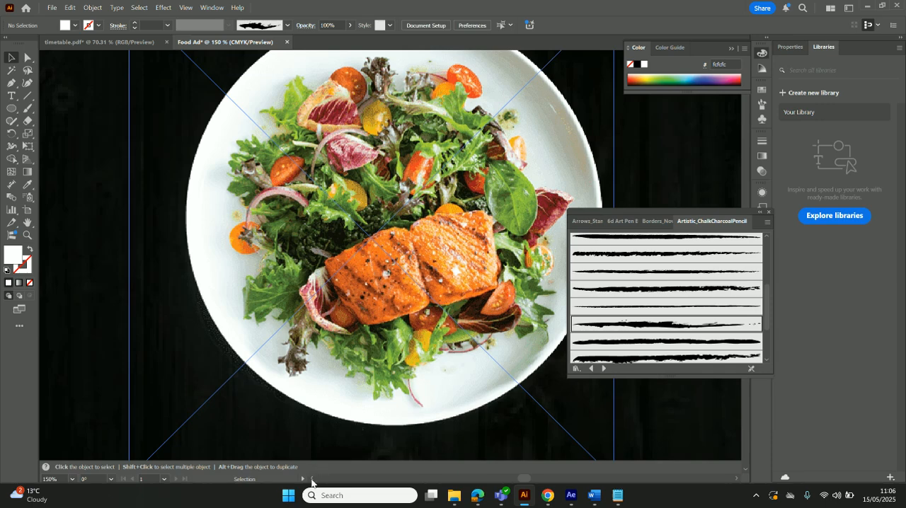
pyautogui.hscroll(-15, 312, 482)
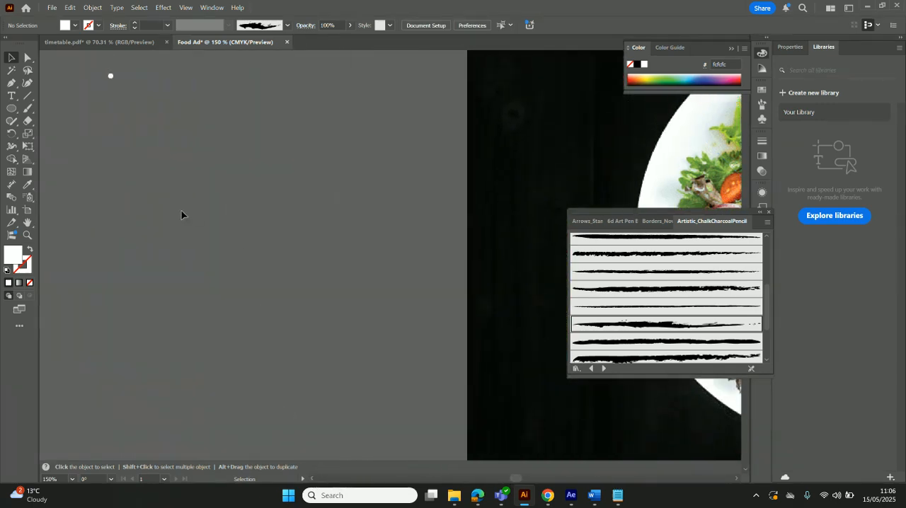
pyautogui.scroll(3, 181, 215)
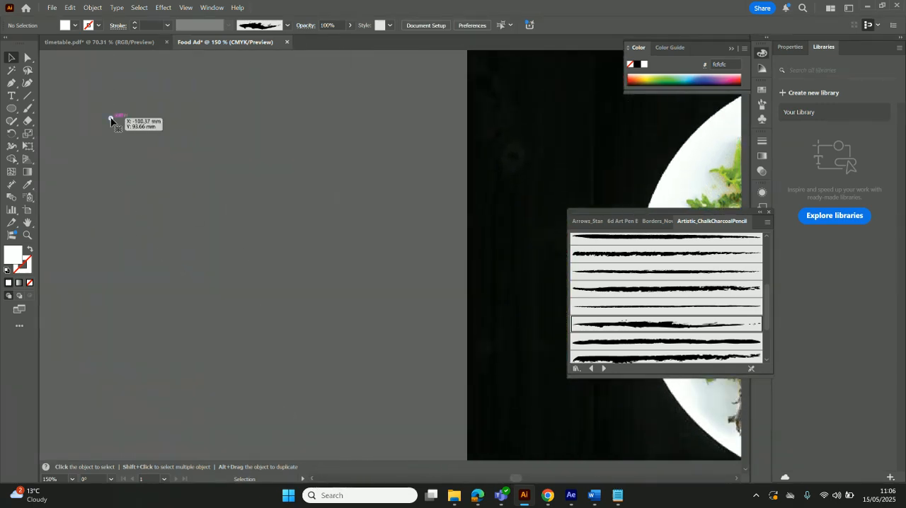
pyautogui.click(111, 119)
pyautogui.moveTo(116, 122); pyautogui.dragTo(117, 123)
pyautogui.click(126, 133)
# Duplicate the white circle at equal spacing into a horizontal row of six dots and group the row
pyautogui.click(114, 121)
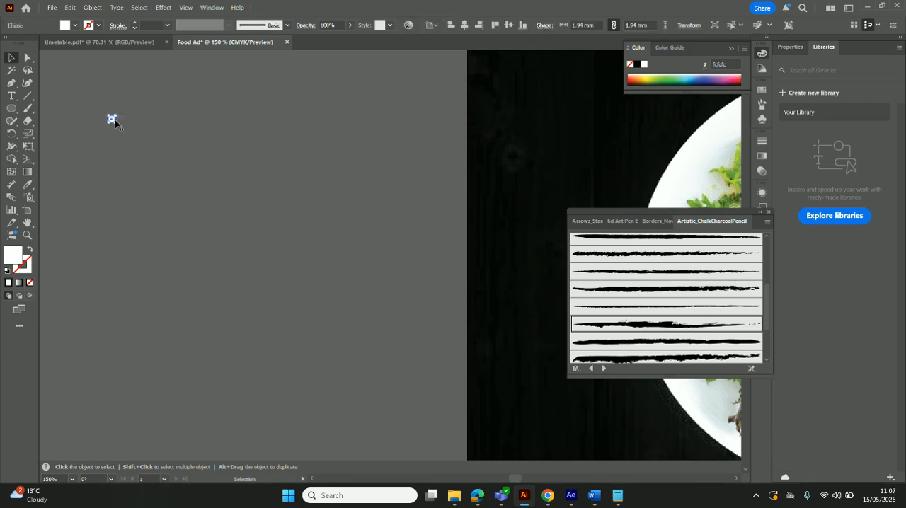
pyautogui.moveTo(116, 124); pyautogui.dragTo(125, 122)
pyautogui.hotkey('ctrl', 'd')
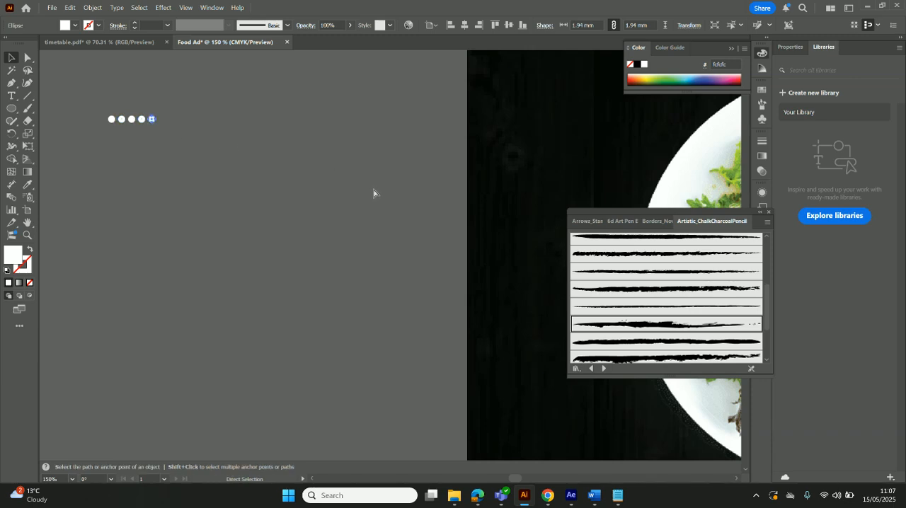
pyautogui.hotkey('ctrl', 'd')
pyautogui.click(281, 215)
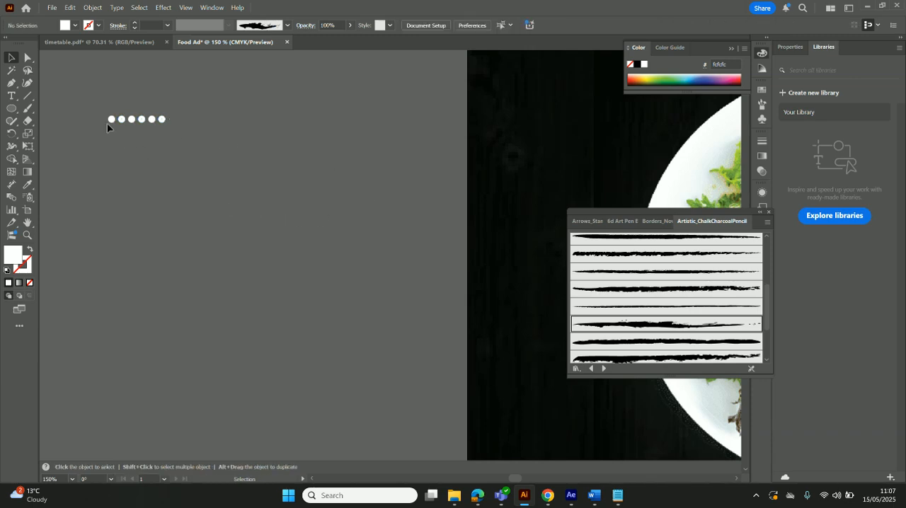
pyautogui.moveTo(99, 107); pyautogui.dragTo(196, 137)
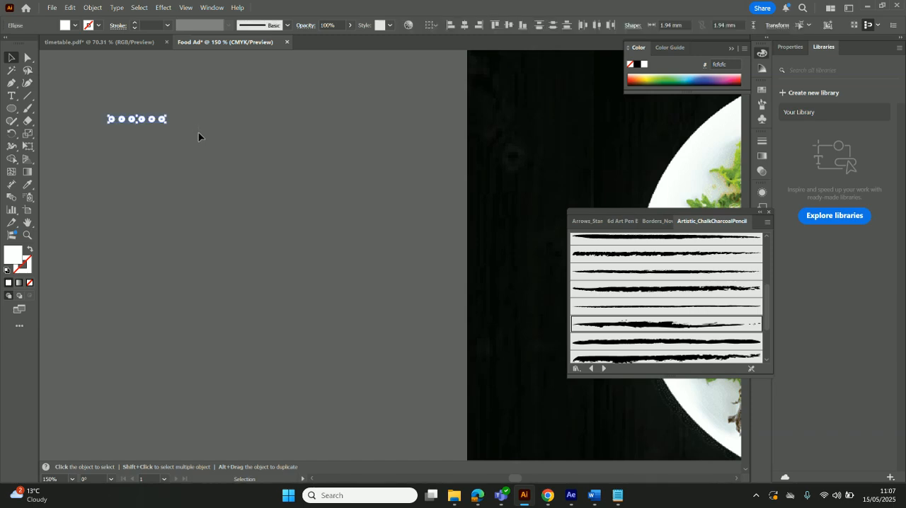
pyautogui.hotkey('ctrl', 'g')
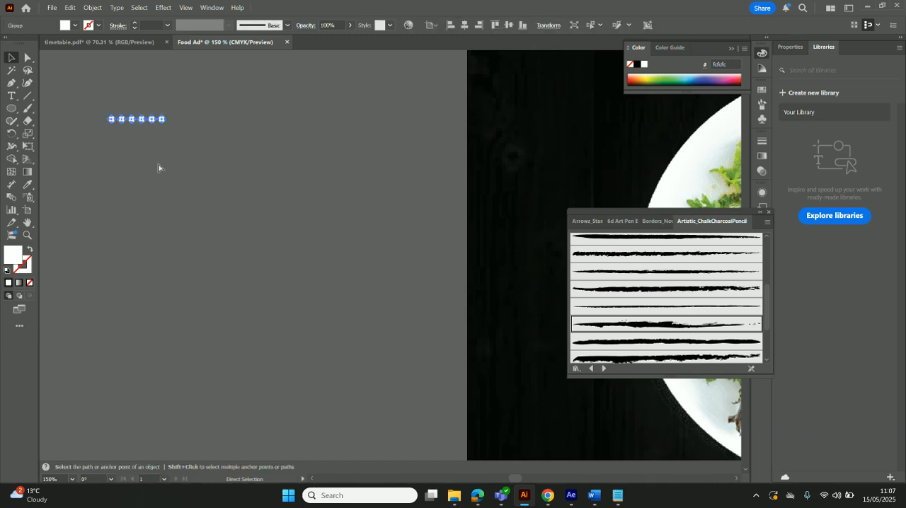
# Duplicate the row of dots just below the first, offset sideways by half a dot spacing
pyautogui.click(146, 157)
pyautogui.moveTo(132, 124); pyautogui.dragTo(139, 131)
pyautogui.click(148, 151)
# Try grouping the two dot rows and moving the group across the artboard and back beside it
pyautogui.hotkey('ctrl', 'a')
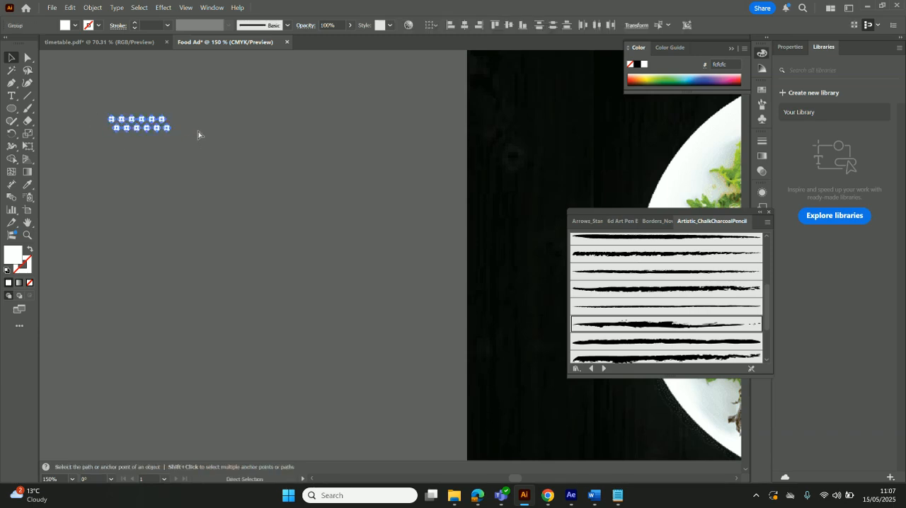
pyautogui.moveTo(150, 122); pyautogui.dragTo(545, 122)
pyautogui.hotkey('ctrl', '0')
pyautogui.click(600, 172)
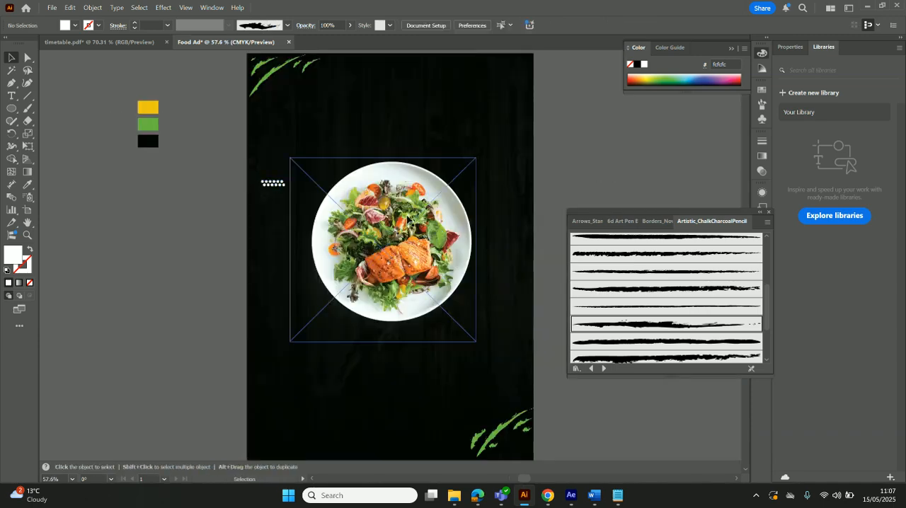
pyautogui.moveTo(285, 182); pyautogui.dragTo(173, 190)
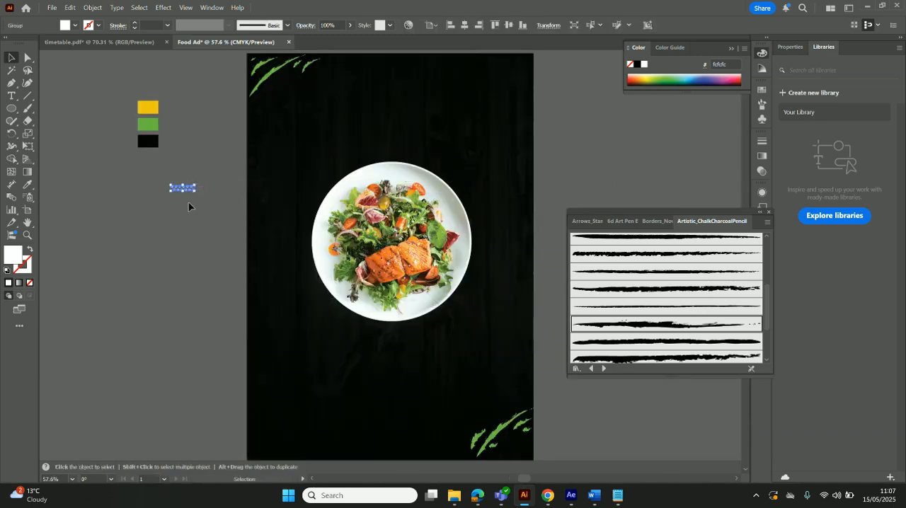
# Undo the moves and the grouping of the two dot rows
pyautogui.press('a')
pyautogui.press('v')
pyautogui.click(195, 202)
pyautogui.click(193, 191)
pyautogui.hotkey('ctrl', 'z')
pyautogui.hotkey('ctrl', 'z')
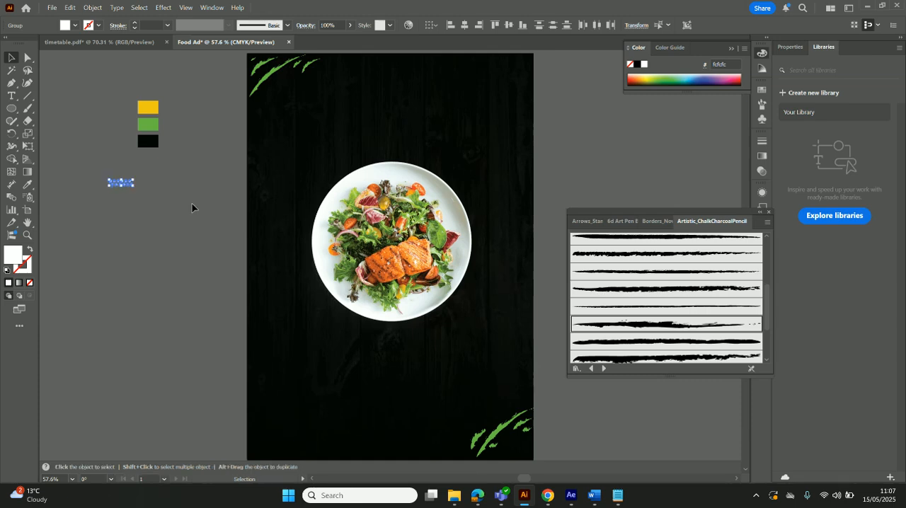
# Try shifting the lower row of dots slightly, and undo the shift
pyautogui.click(192, 204)
pyautogui.click(124, 186)
pyautogui.moveTo(124, 187); pyautogui.dragTo(123, 186)
pyautogui.click(166, 210)
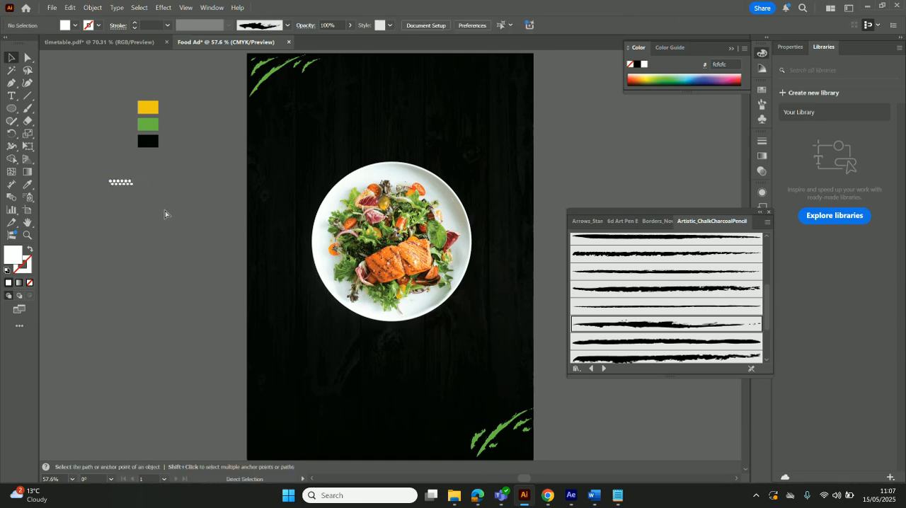
pyautogui.hotkey('ctrl', 'z')
# Move the lower row of dots down to widen the gap between the rows, and group both rows
pyautogui.hotkey('ctrl', '1')
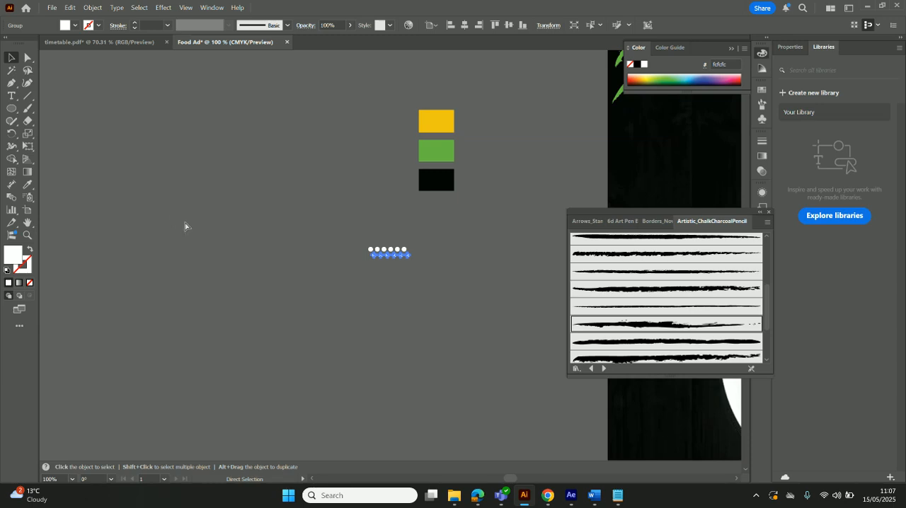
pyautogui.click(420, 230)
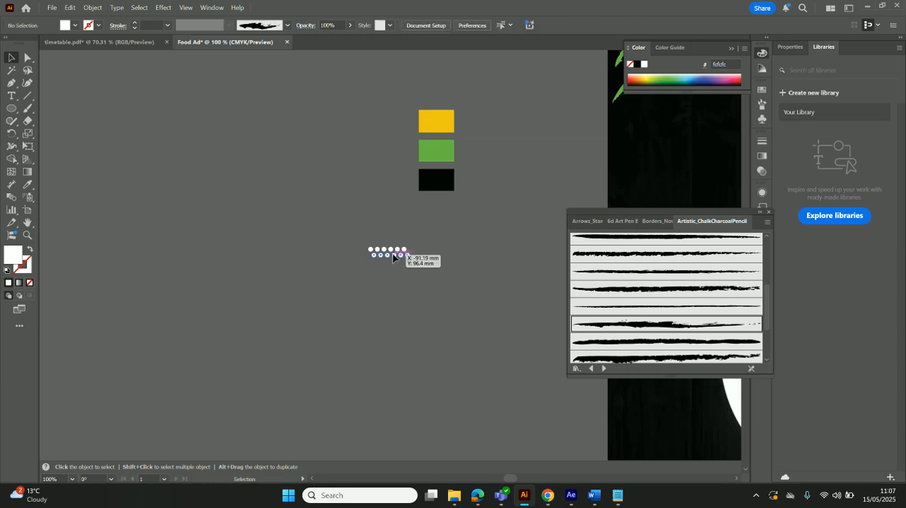
pyautogui.moveTo(393, 258); pyautogui.dragTo(619, 182)
pyautogui.click(355, 242)
pyautogui.click(433, 292)
# Place the grouped dot pattern in the upper-right corner of the artboard
pyautogui.hotkey('ctrl', '0')
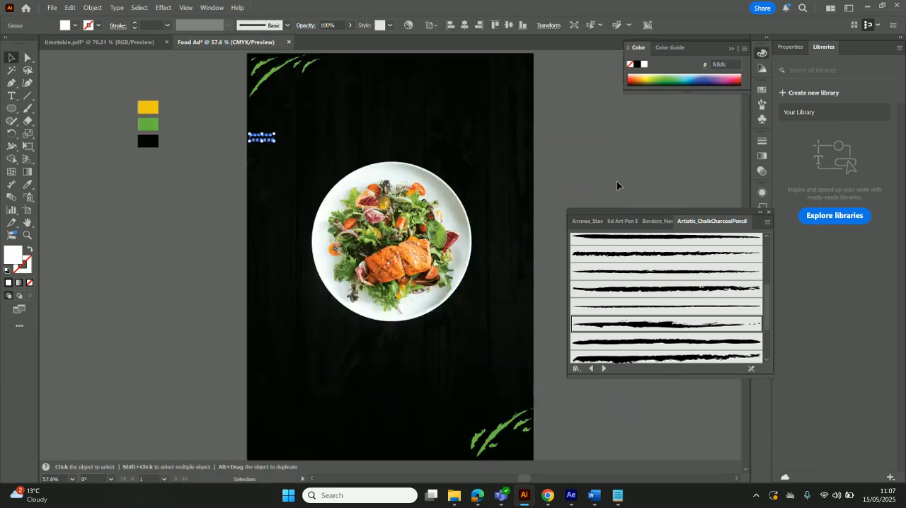
pyautogui.click(618, 182)
pyautogui.moveTo(273, 142); pyautogui.dragTo(506, 74)
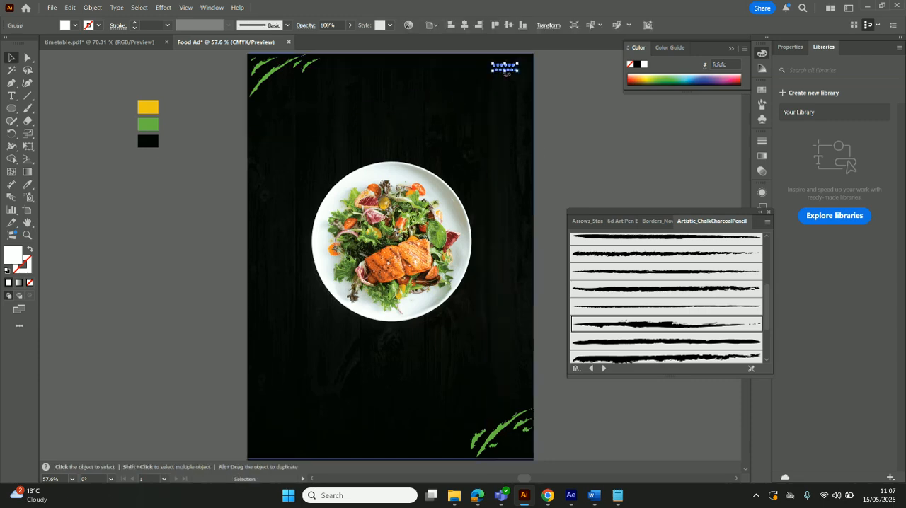
# Duplicate the dot pattern in the upper-right corner and place the copy on the pasteboard below the colour swatches
pyautogui.click(582, 81)
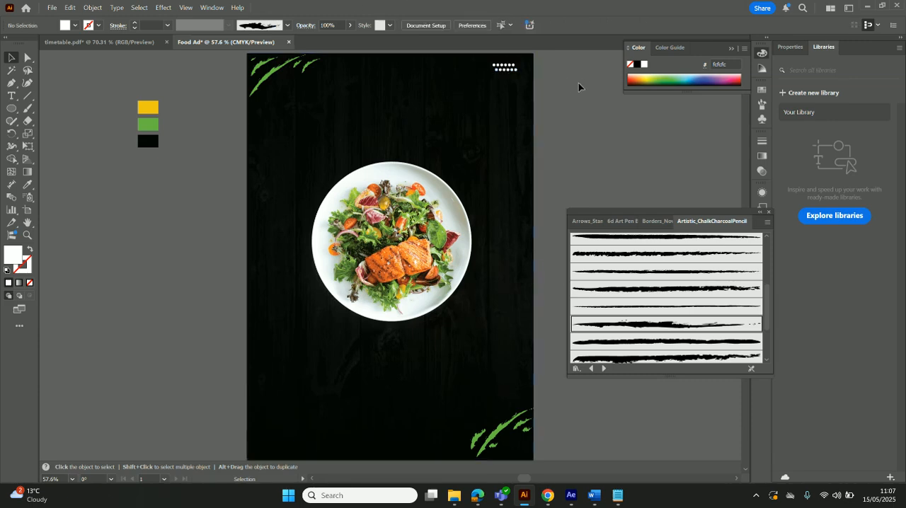
pyautogui.click(511, 75)
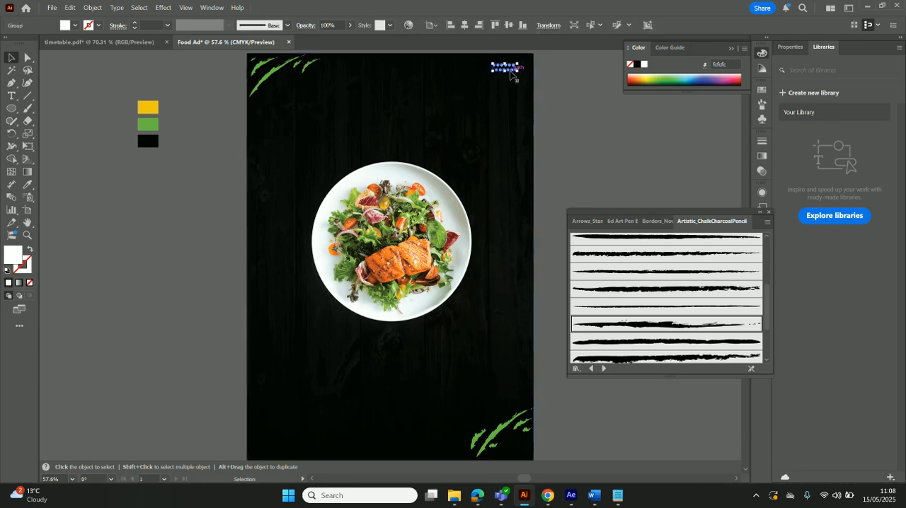
pyautogui.press('a')
pyautogui.hotkey('ctrl', 'v')
pyautogui.click(512, 72)
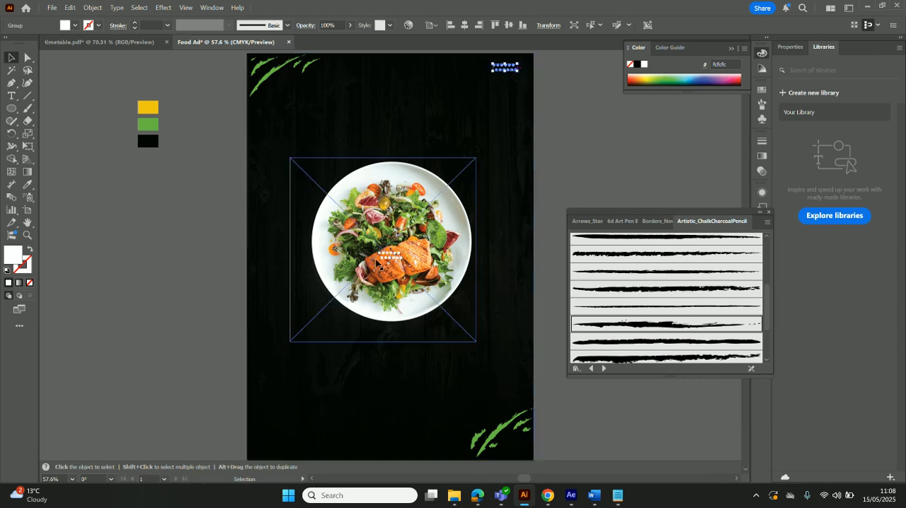
pyautogui.moveTo(385, 266); pyautogui.dragTo(151, 195)
pyautogui.scroll(-1, 339, 398)
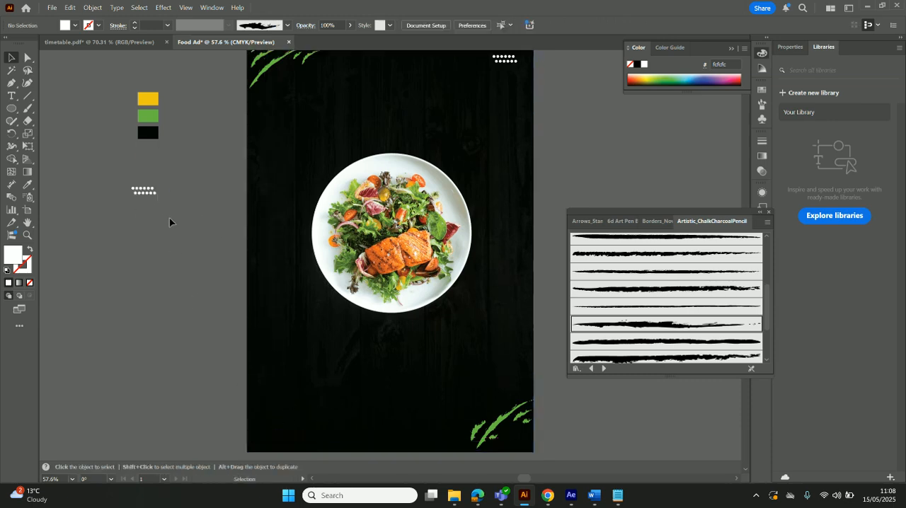
# Ungroup the copied dot pattern and its rows into individual dots
pyautogui.rightClick(152, 194)
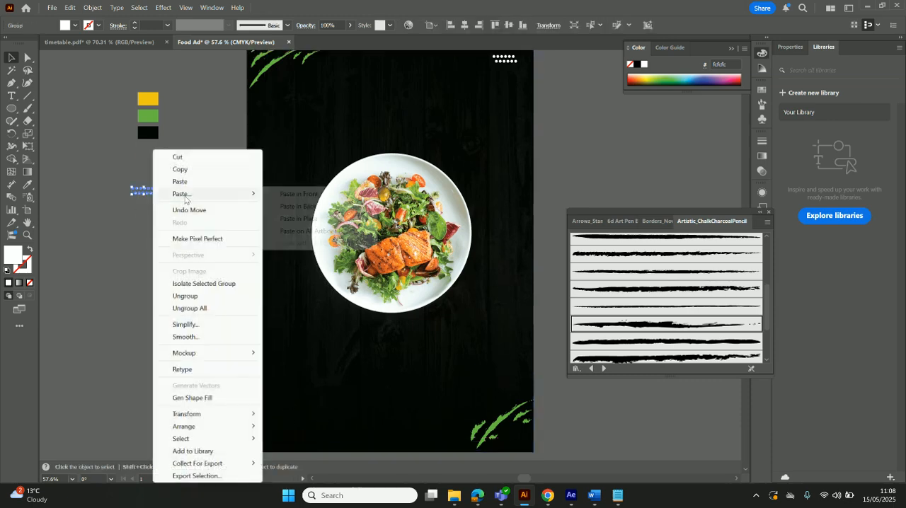
pyautogui.click(219, 297)
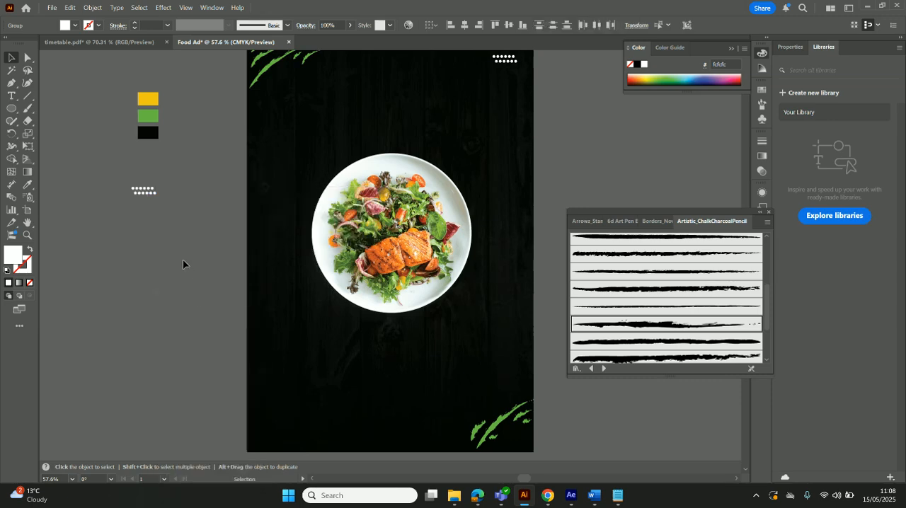
pyautogui.rightClick(172, 211)
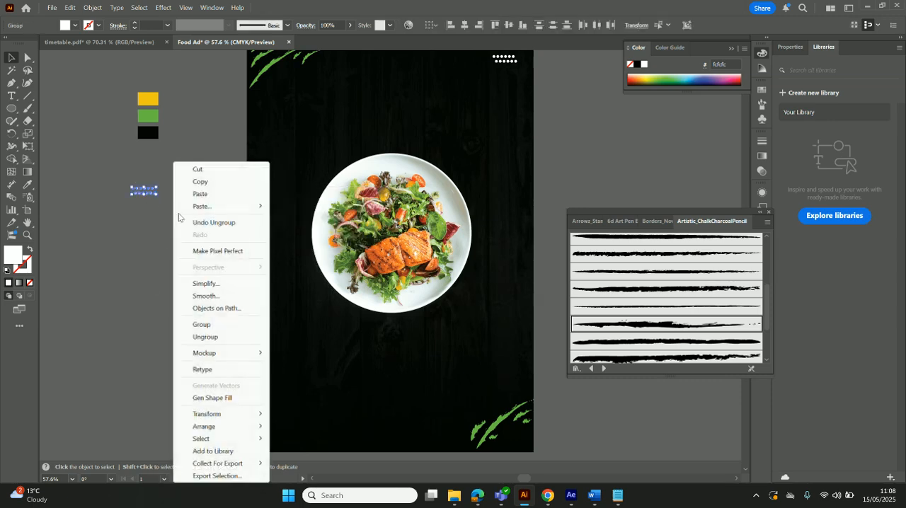
pyautogui.click(214, 334)
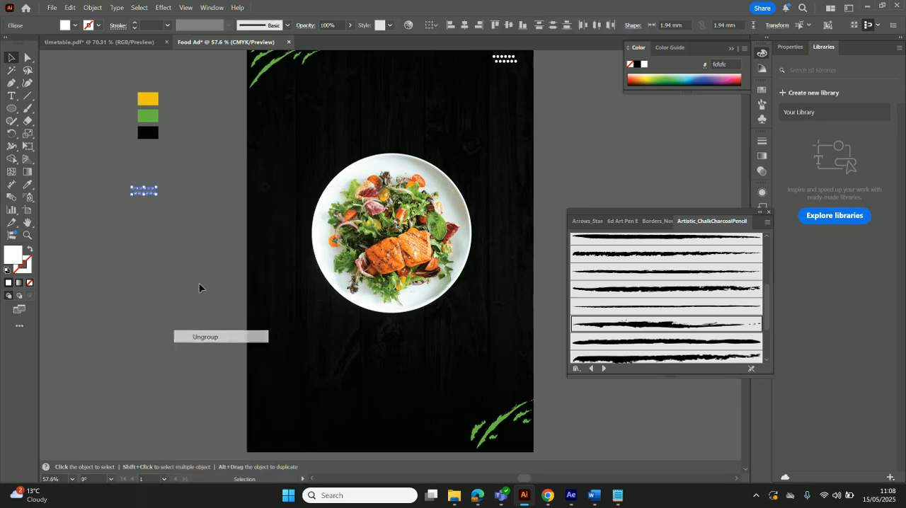
# Take the last dot out of the copied pattern's upper row, and undo a trial shift of the new end dot
pyautogui.click(153, 188)
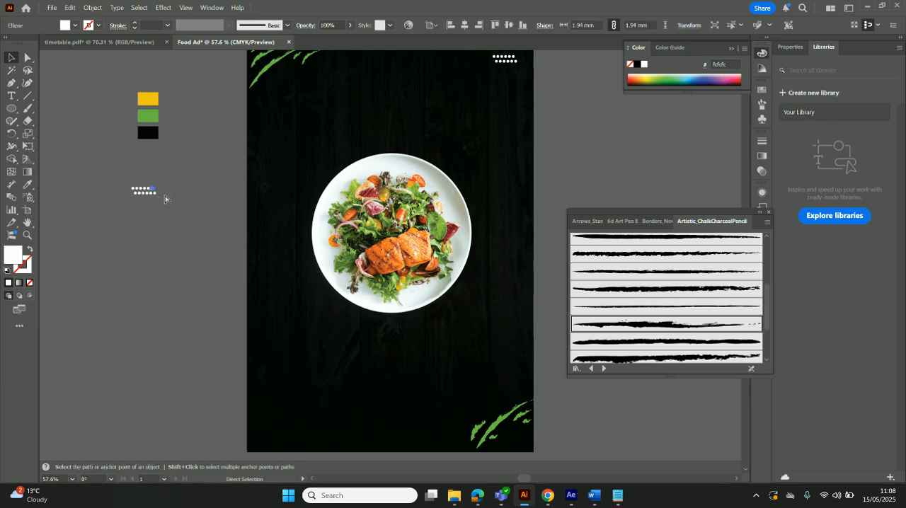
pyautogui.click(154, 189)
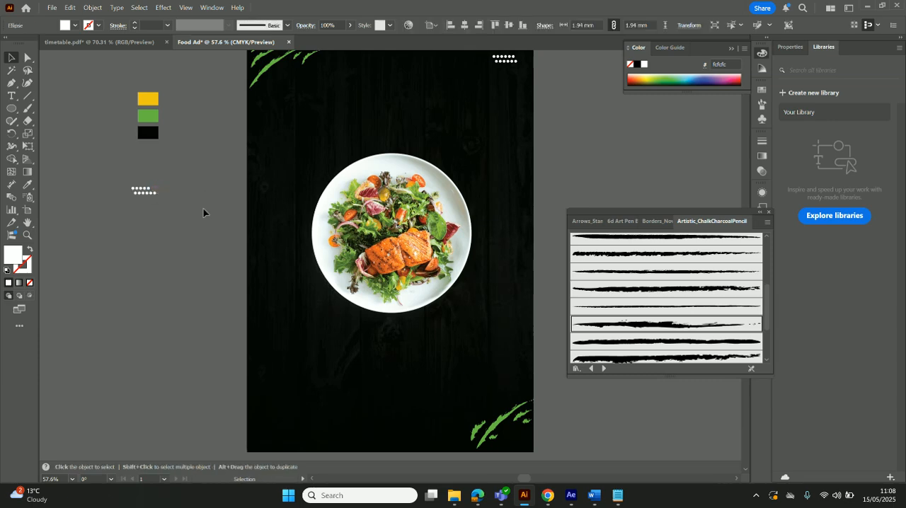
pyautogui.hotkey('ctrl', '1')
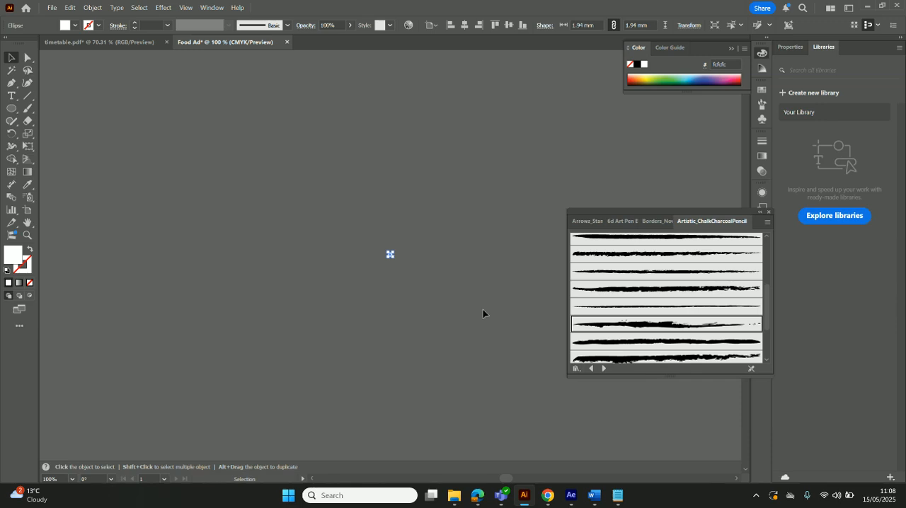
pyautogui.moveTo(503, 478); pyautogui.dragTo(510, 478)
pyautogui.scroll(-5, 479, 377)
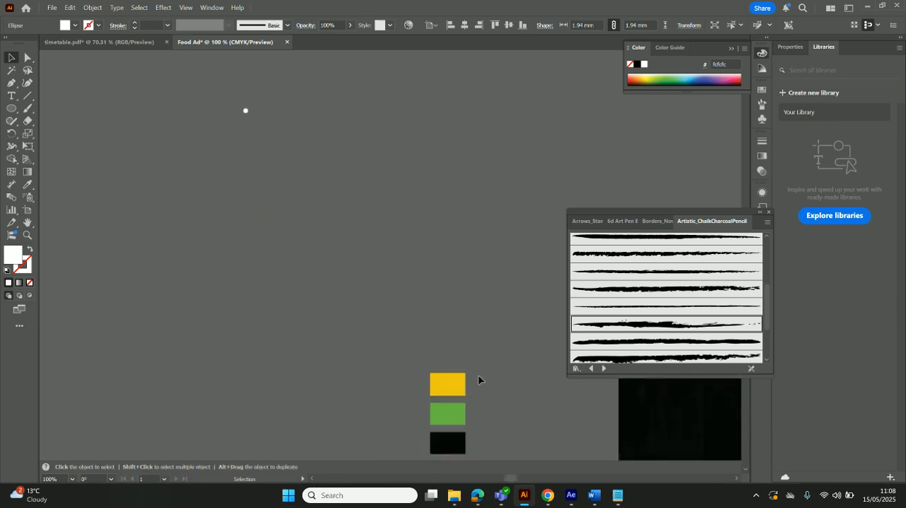
pyautogui.scroll(-5, 392, 275)
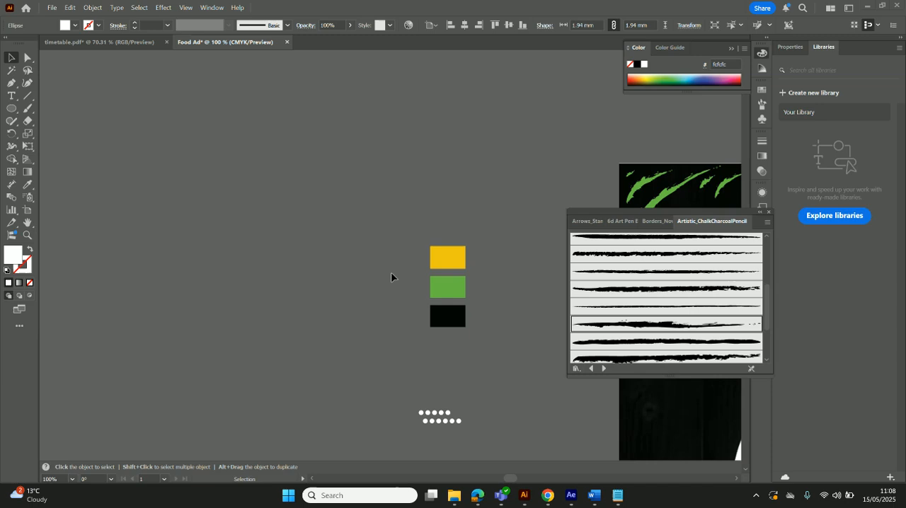
pyautogui.scroll(-1, 394, 280)
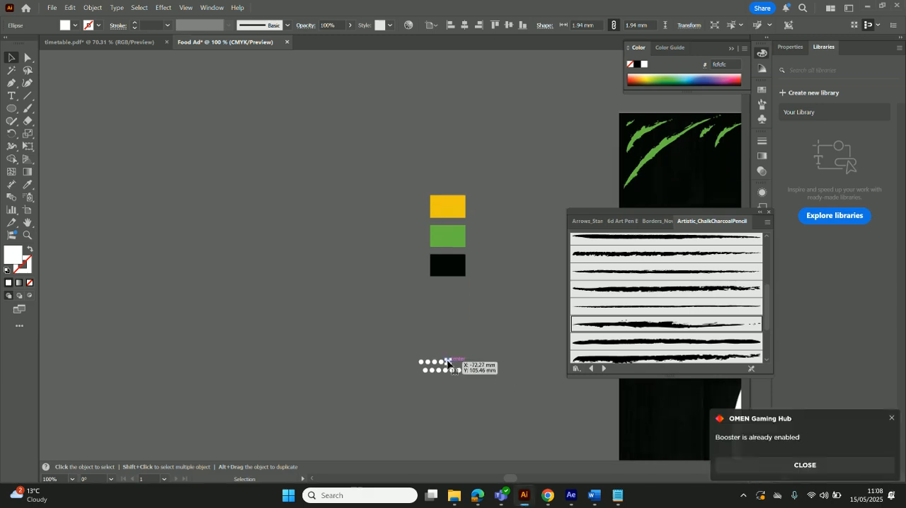
pyautogui.moveTo(450, 359); pyautogui.dragTo(449, 361)
pyautogui.hotkey('ctrl', 'z')
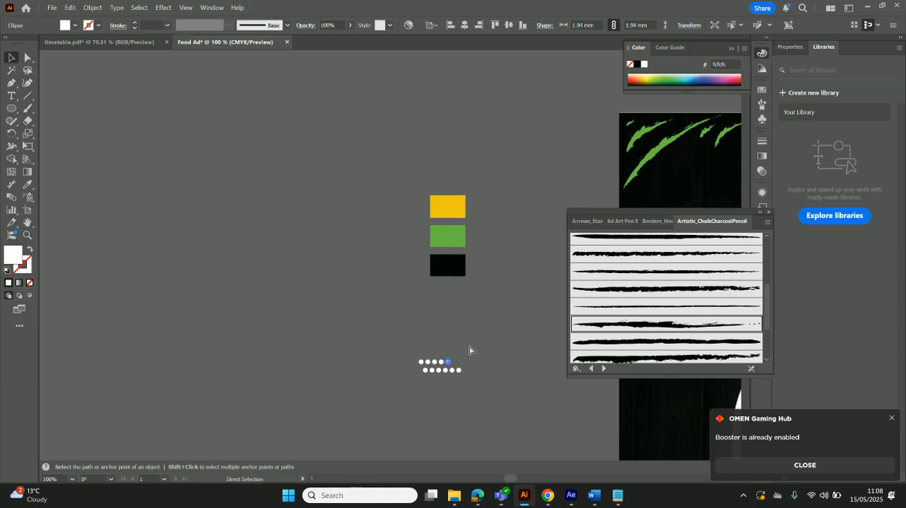
# Close the brush library and extend the upper row to eight dots by duplicating its last dot three times at equal spacing
pyautogui.click(468, 346)
pyautogui.hotkey('ctrl', '=')
pyautogui.hotkey('ctrl', '=')
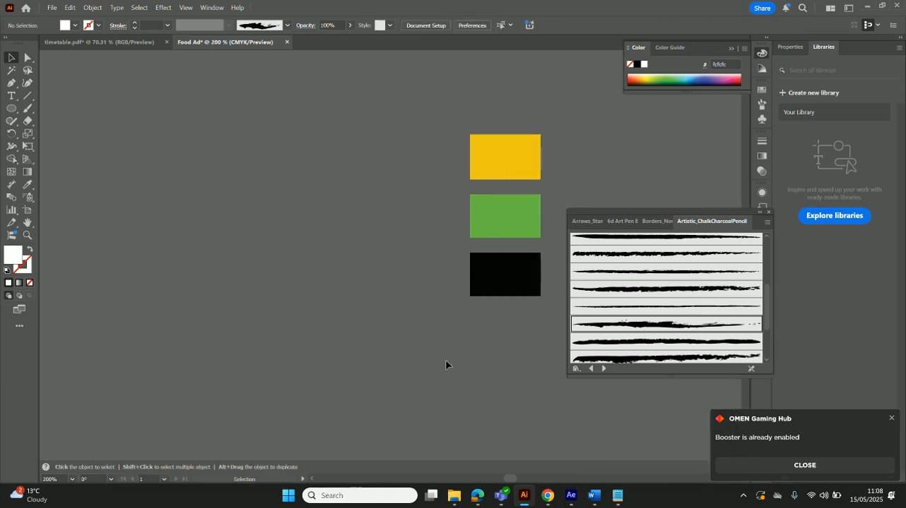
pyautogui.scroll(-3, 281, 345)
pyautogui.scroll(-1, 279, 331)
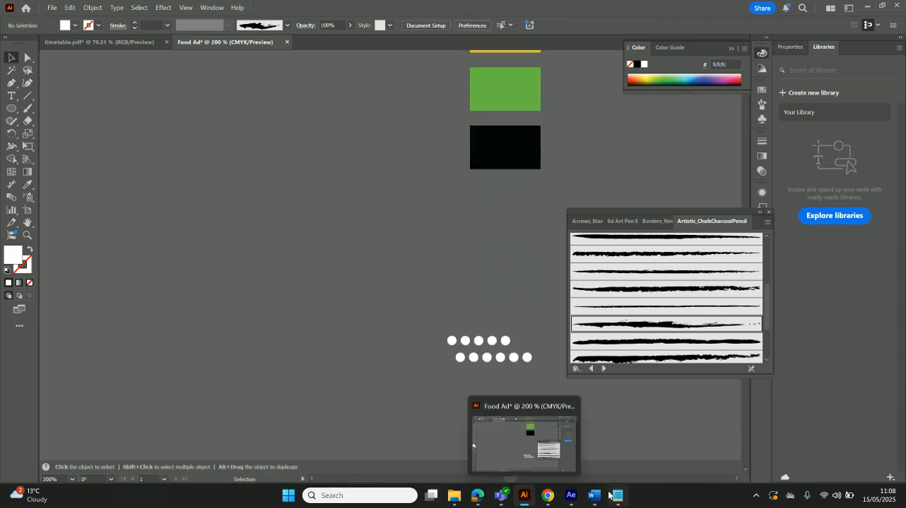
pyautogui.click(767, 212)
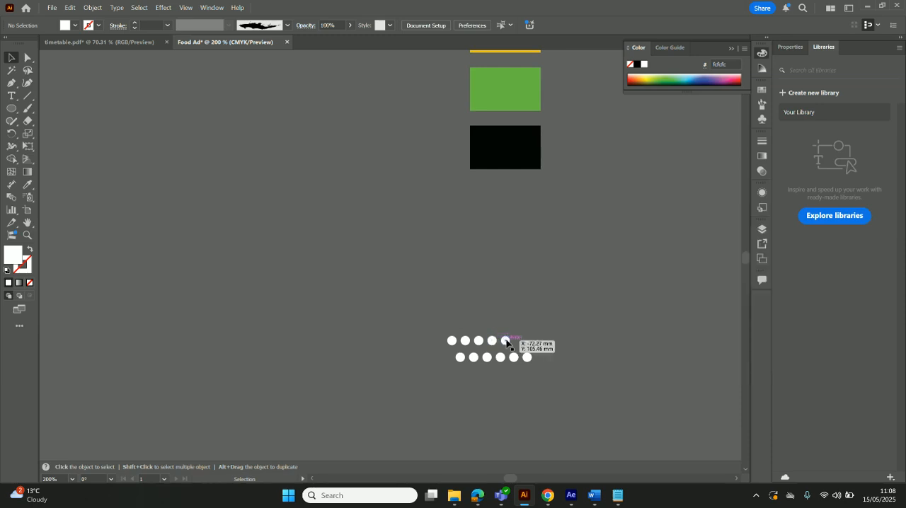
pyautogui.moveTo(506, 342); pyautogui.dragTo(518, 343)
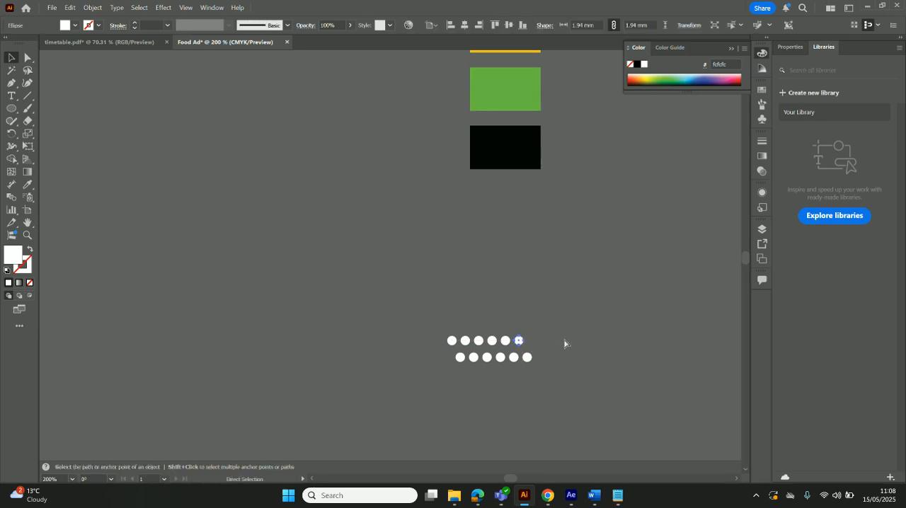
pyautogui.hotkey('ctrl', 'd')
pyautogui.hotkey('ctrl', 'd')
pyautogui.click(584, 382)
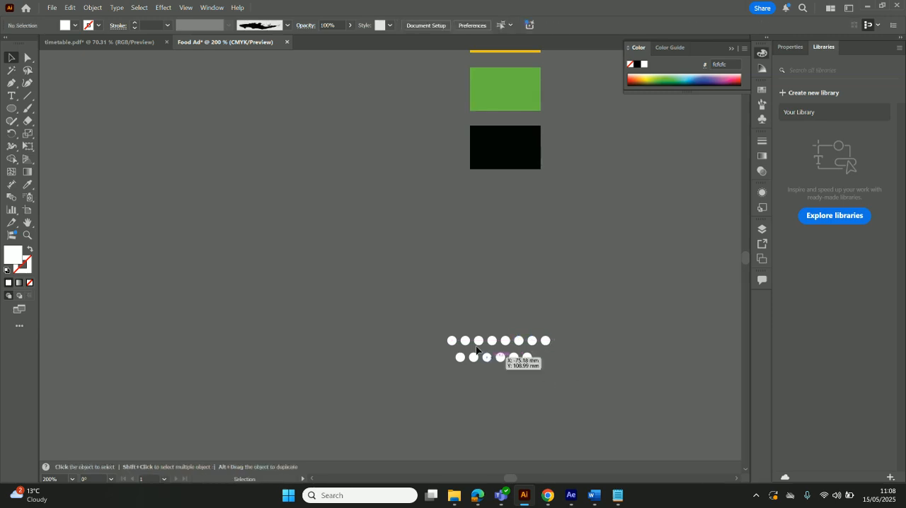
# Group the eight dots of the upper row and delete the shorter lower row
pyautogui.moveTo(558, 356); pyautogui.dragTo(560, 348)
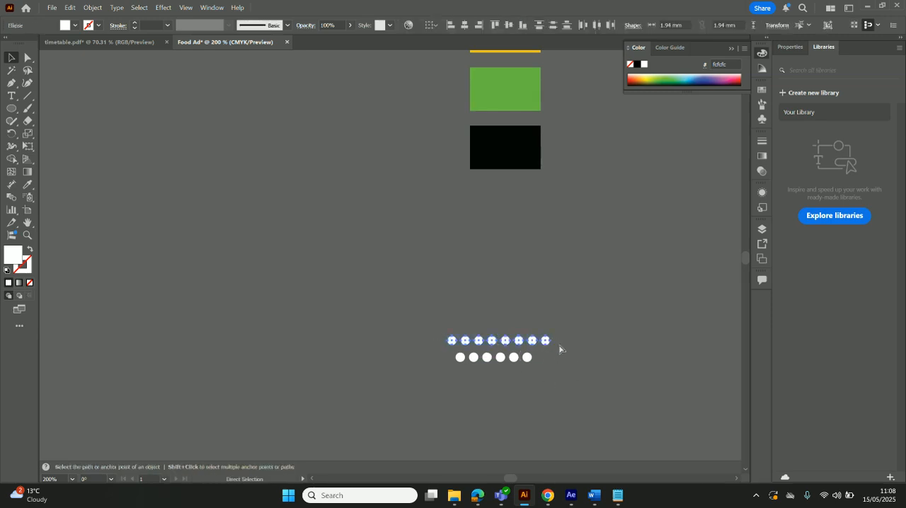
pyautogui.hotkey('ctrl', 'g')
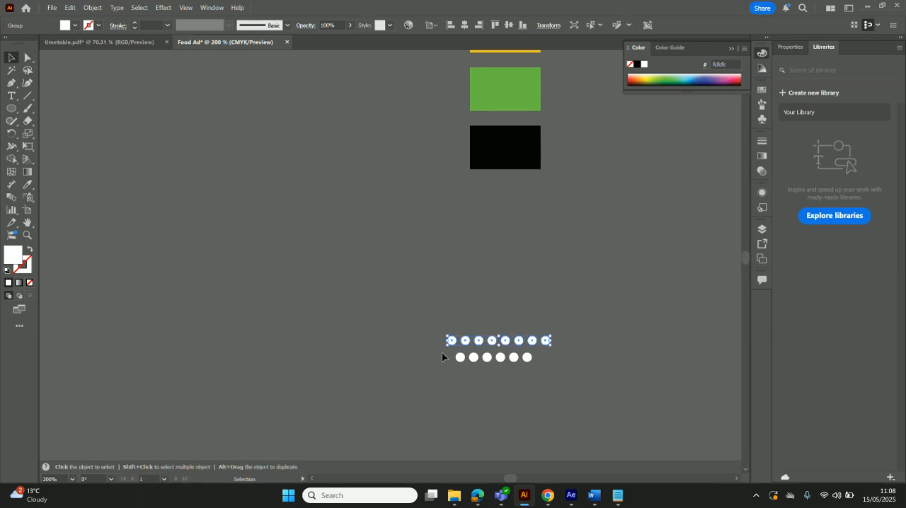
pyautogui.moveTo(556, 369); pyautogui.dragTo(556, 368)
pyautogui.press('Delete')
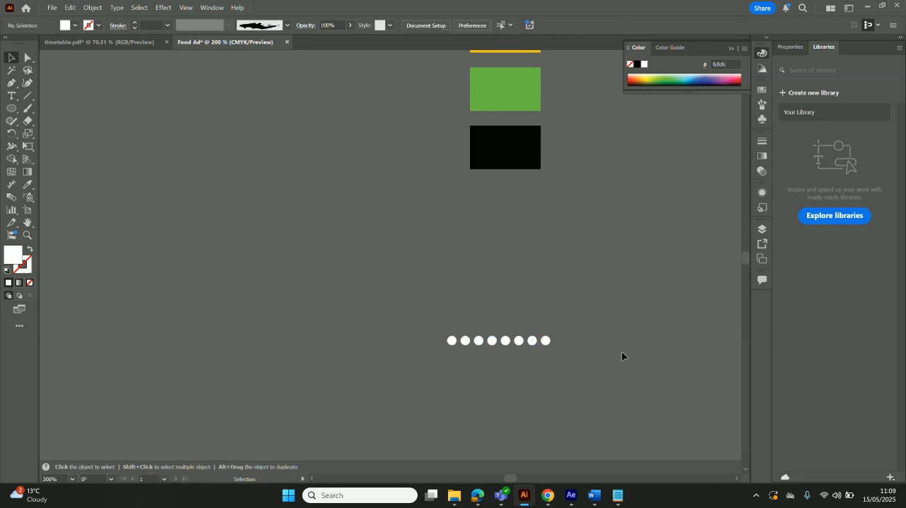
# Duplicate the eight-dot row just below with a slight offset to the right, and group both rows
pyautogui.click(519, 344)
pyautogui.moveTo(519, 344); pyautogui.dragTo(527, 358)
pyautogui.click(518, 383)
pyautogui.hotkey('ctrl', 'z')
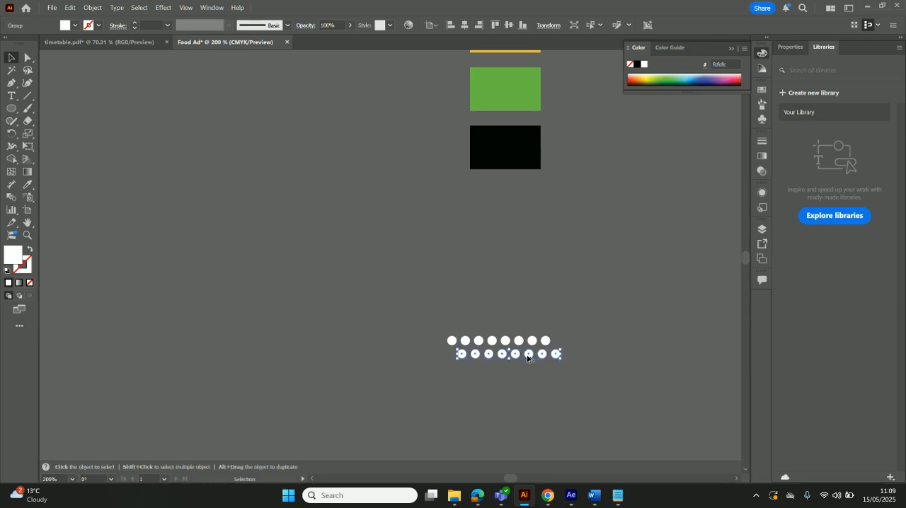
pyautogui.click(517, 410)
pyautogui.click(489, 354)
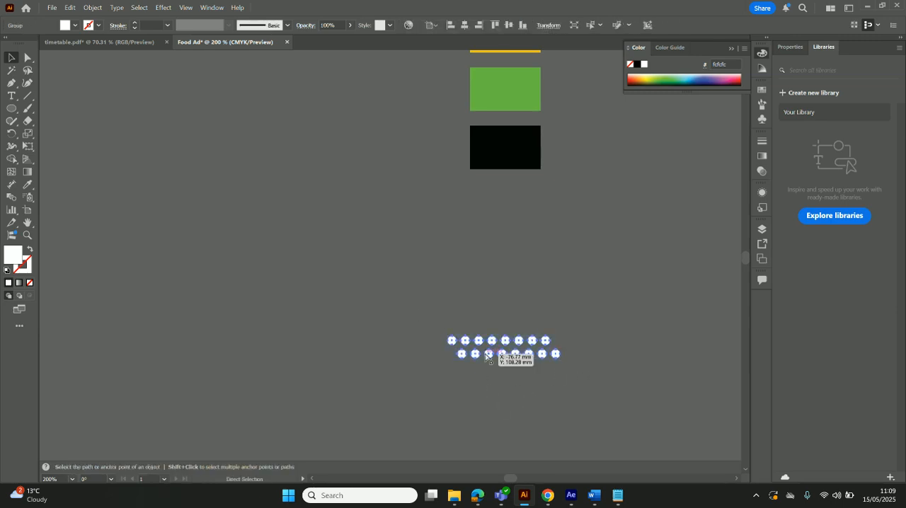
# Place the grouped eight-dot pattern in the lower-left corner of the artboard
pyautogui.hotkey('ctrl', '-')
pyautogui.hotkey('ctrl', '-')
pyautogui.hotkey('ctrl', '-')
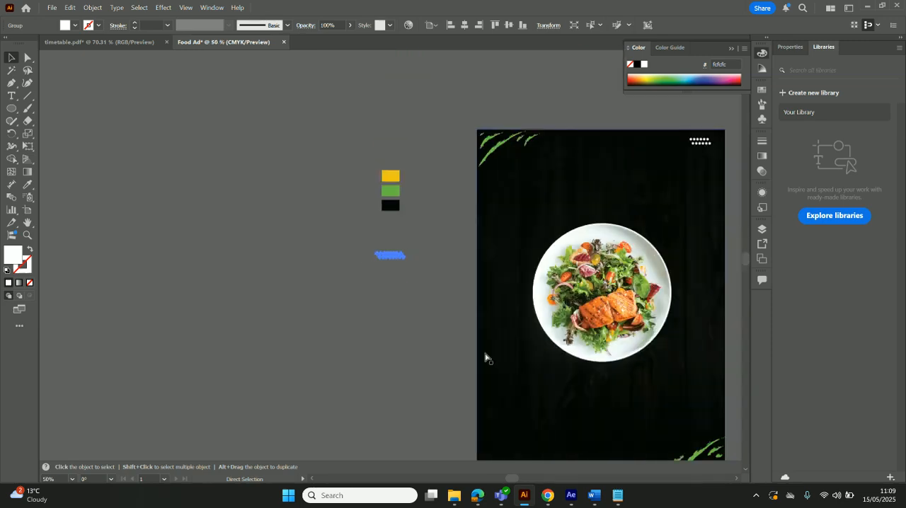
pyautogui.hotkey('ctrl', '-')
pyautogui.press('v')
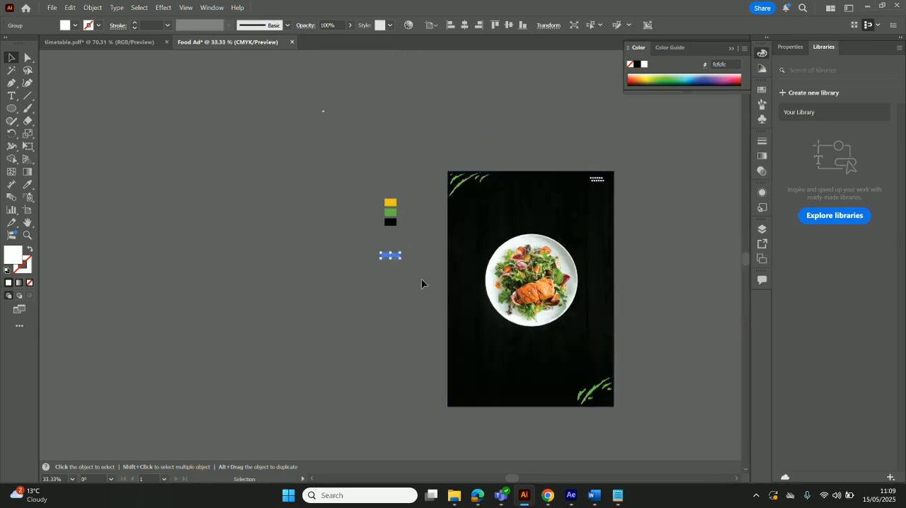
pyautogui.moveTo(394, 260); pyautogui.dragTo(466, 402)
pyautogui.click(662, 352)
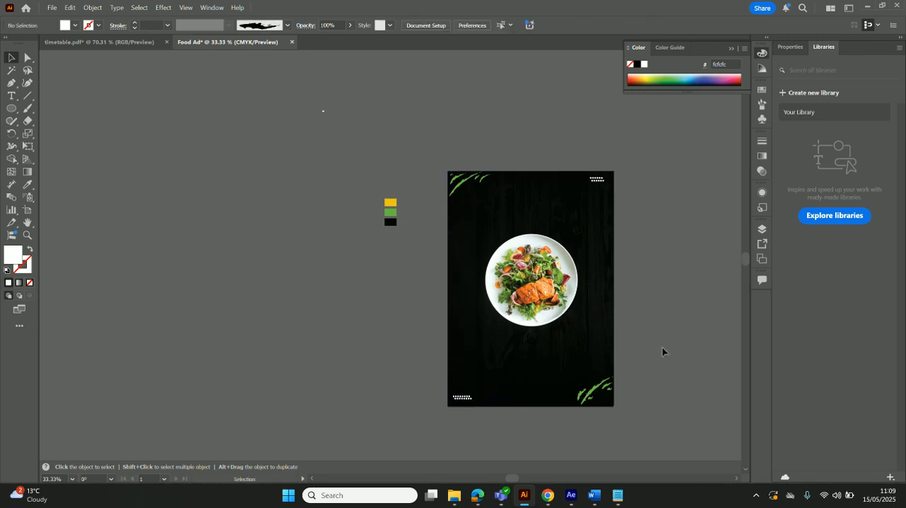
# Ungroup the dot pattern in the artboard's lower-left corner
pyautogui.click(464, 399)
pyautogui.rightClick(465, 400)
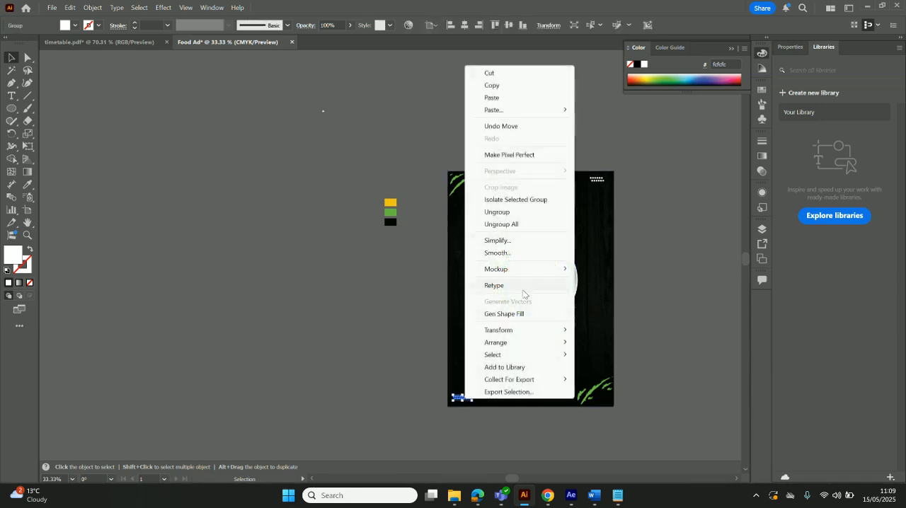
pyautogui.click(516, 225)
pyautogui.click(652, 302)
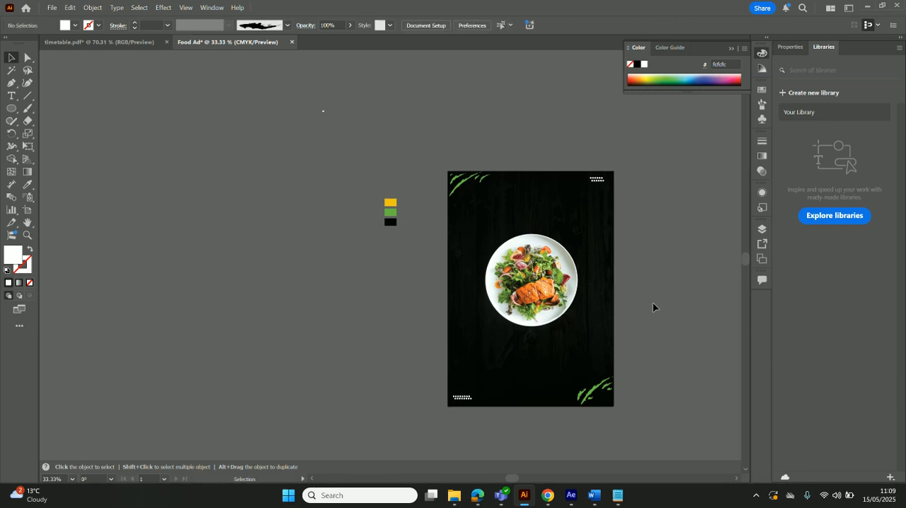
# Move the lower row of the lower-left dot pattern slightly down and to the right to widen the gap between rows
pyautogui.hotkey('ctrl', '+')
pyautogui.hotkey('ctrl', '+')
pyautogui.hotkey('ctrl', '+')
pyautogui.hotkey('ctrl', '+')
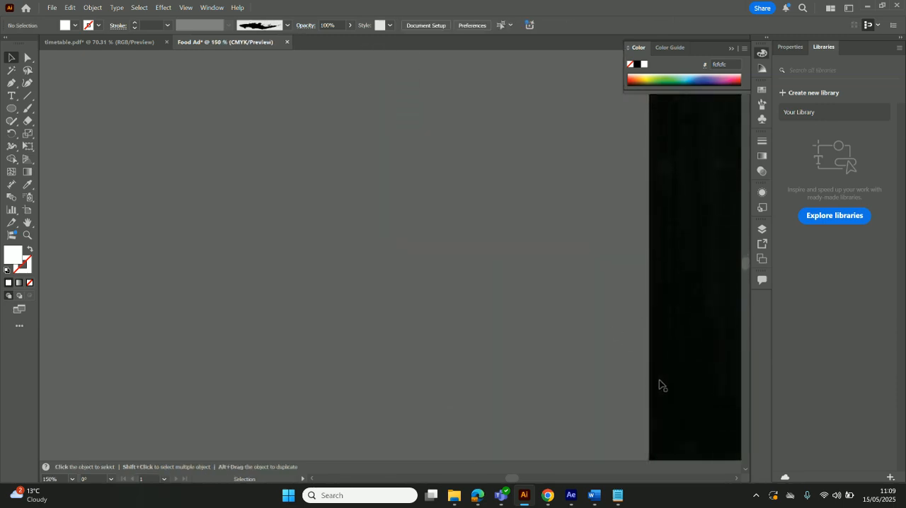
pyautogui.scroll(-3, 659, 386)
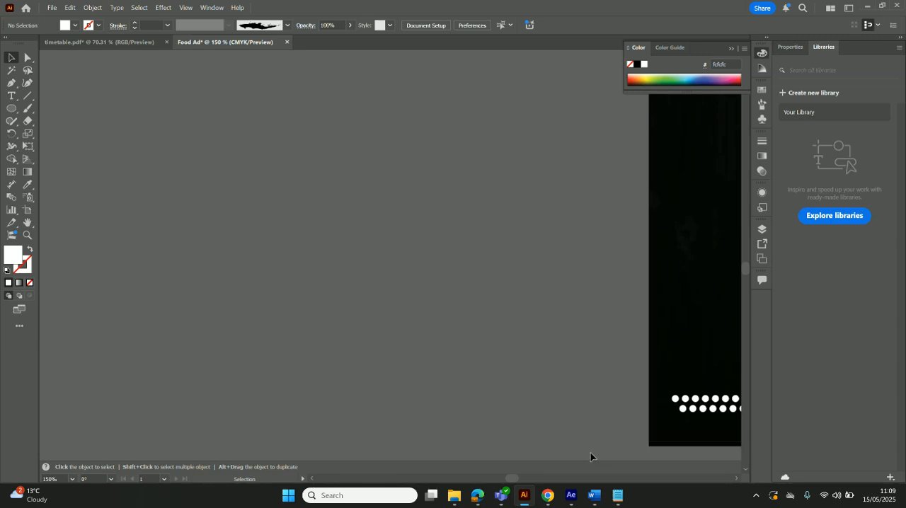
pyautogui.moveTo(507, 482); pyautogui.dragTo(516, 480)
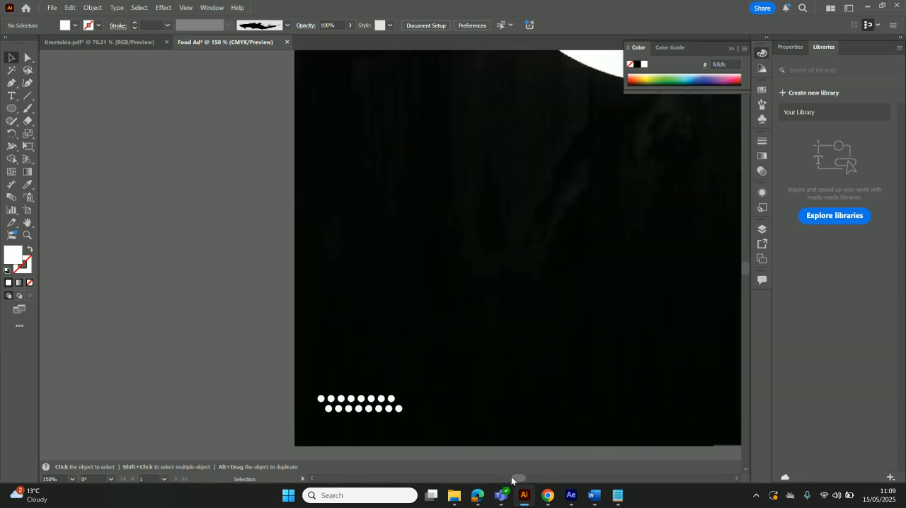
pyautogui.click(390, 409)
pyautogui.moveTo(390, 409); pyautogui.dragTo(391, 410)
pyautogui.click(239, 388)
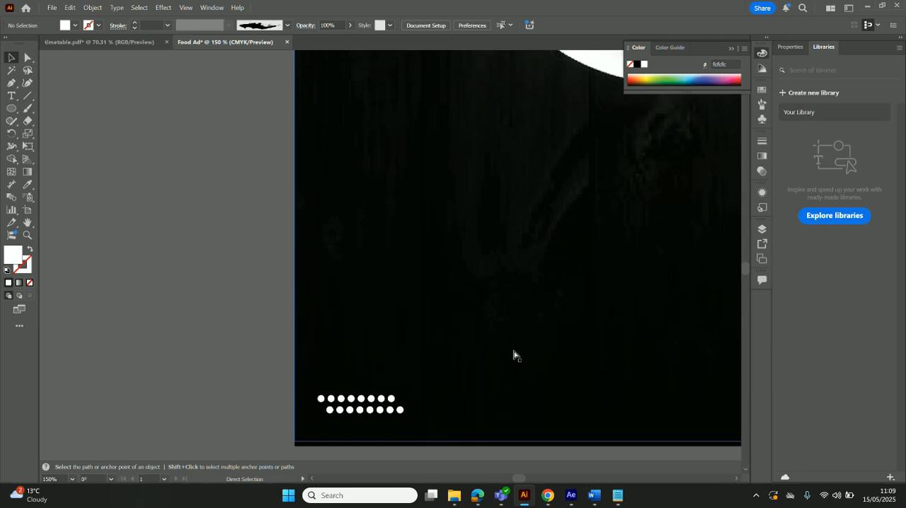
pyautogui.hotkey('ctrl', '0')
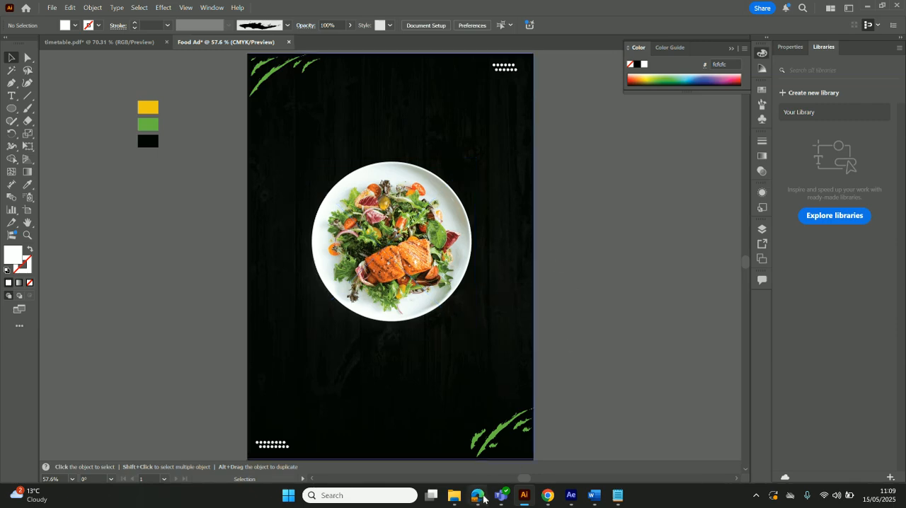
# Place the tomato image R (4) and the green leaf image from the Assests folder into the Food Ad document
pyautogui.click(453, 495)
pyautogui.click(120, 216)
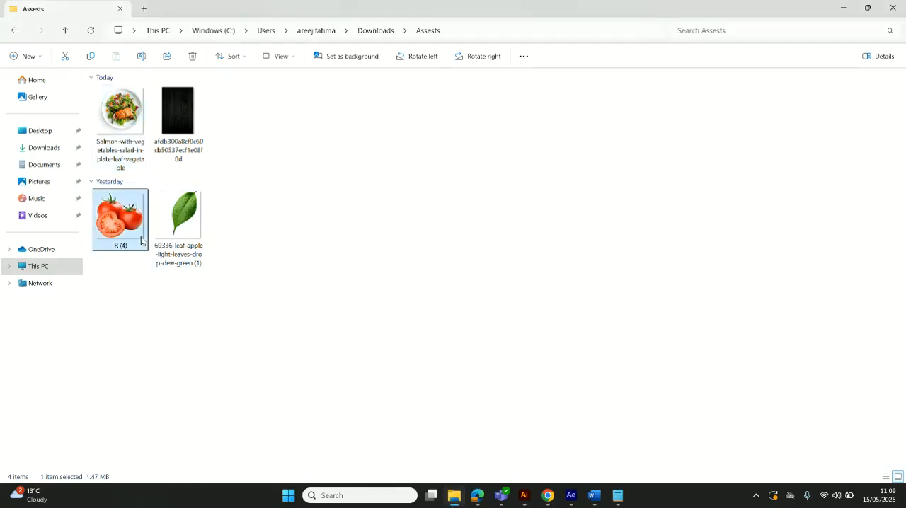
pyautogui.keyDown('ctrl'); pyautogui.click(181, 216); pyautogui.keyUp('ctrl')
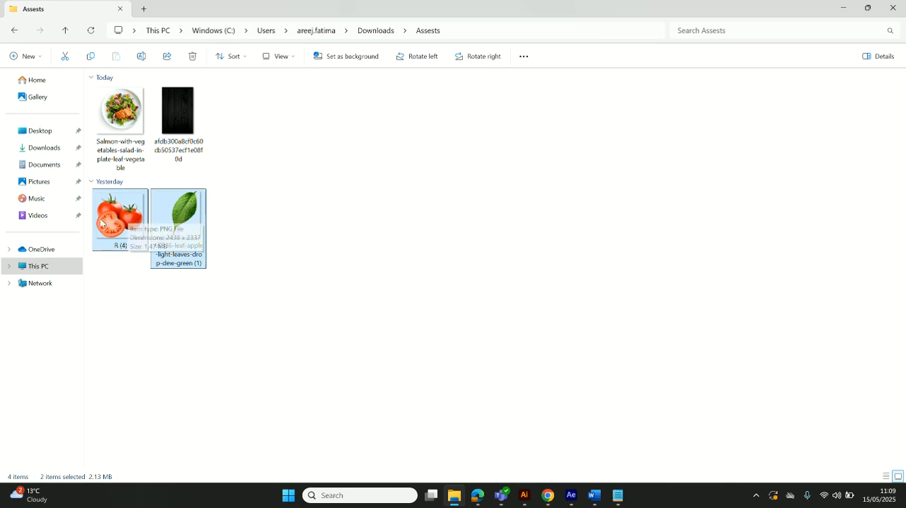
pyautogui.moveTo(127, 218); pyautogui.dragTo(474, 286)
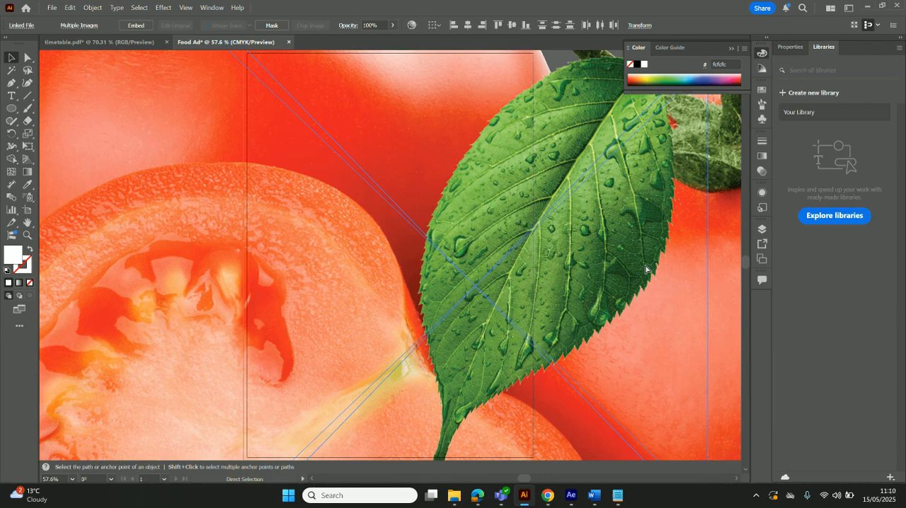
pyautogui.hotkey('ctrl', '-')
pyautogui.hotkey('ctrl', '-')
pyautogui.hotkey('ctrl', '-')
pyautogui.hotkey('ctrl', '-')
pyautogui.hotkey('ctrl', '-')
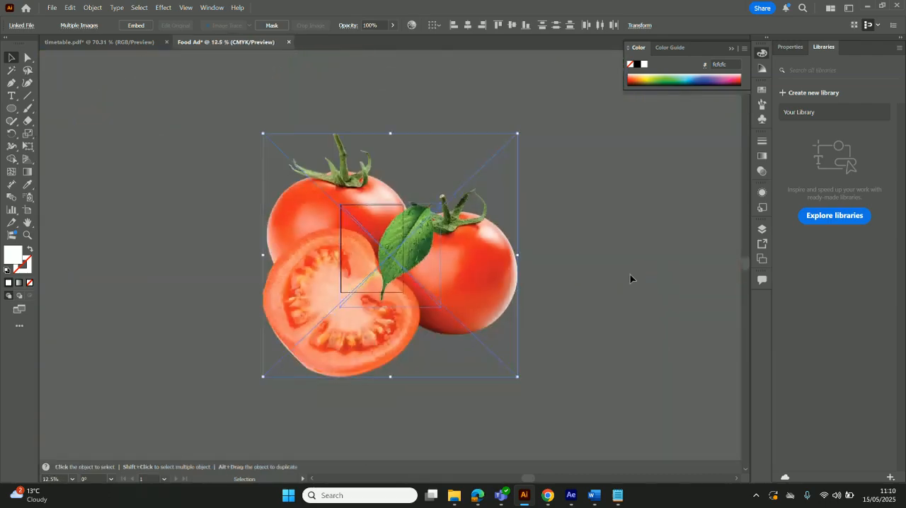
pyautogui.click(636, 276)
# Shrink both placed images, the tomatoes to about 71 mm wide, and position the leaf above the plate and the tomatoes below it
pyautogui.moveTo(388, 236); pyautogui.dragTo(581, 179)
pyautogui.moveTo(504, 257); pyautogui.dragTo(570, 185)
pyautogui.click(489, 266)
pyautogui.moveTo(261, 376); pyautogui.dragTo(497, 154)
pyautogui.moveTo(601, 170); pyautogui.dragTo(375, 222)
pyautogui.moveTo(522, 145); pyautogui.dragTo(382, 277)
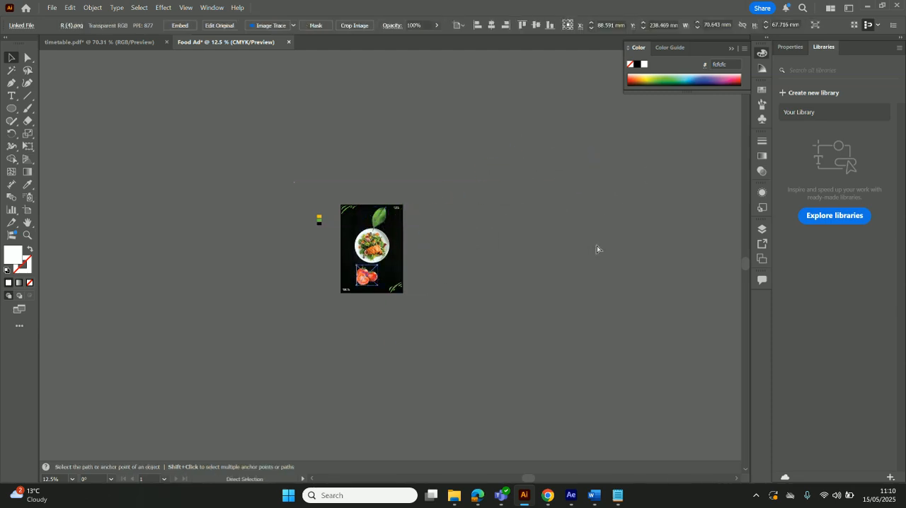
# Scale the tomatoes down to about 48 mm wide and move them to the lower-left area above the dot pattern
pyautogui.hotkey('ctrl', '0')
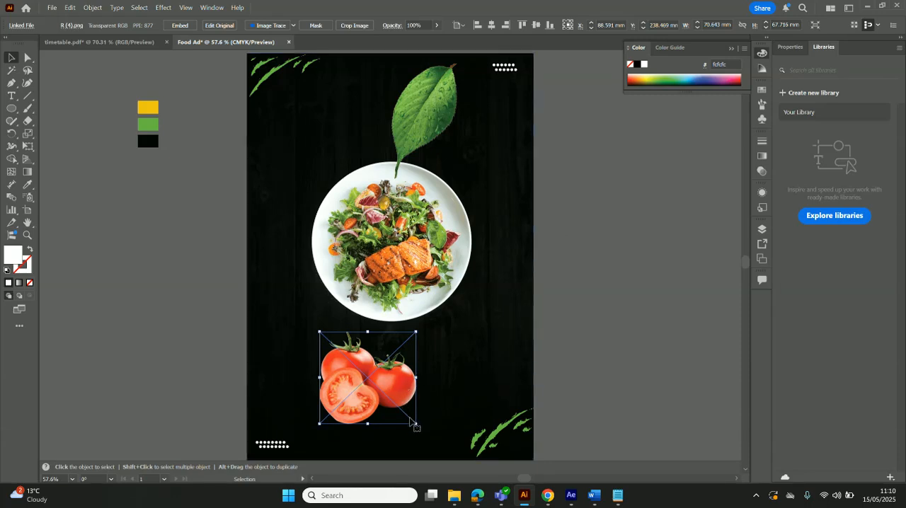
pyautogui.moveTo(416, 423); pyautogui.dragTo(392, 395)
pyautogui.moveTo(343, 366); pyautogui.dragTo(302, 382)
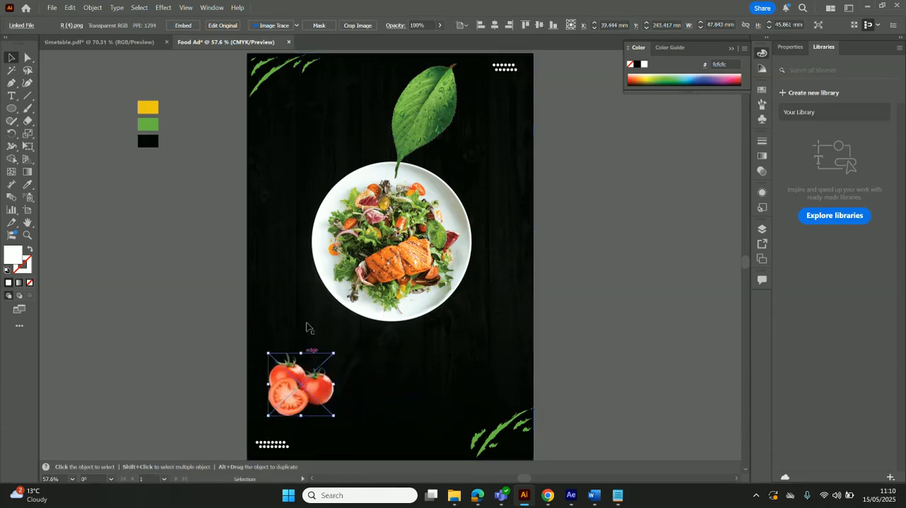
# Shrink the leaf image and position it at the artboard's upper edge, just left of the white dot pattern
pyautogui.click(401, 140)
pyautogui.moveTo(347, 185); pyautogui.dragTo(403, 126)
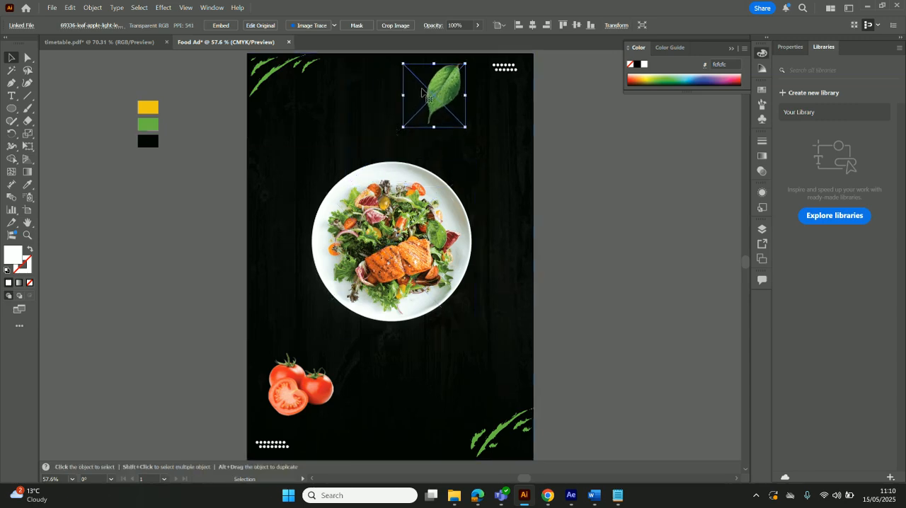
pyautogui.moveTo(444, 105); pyautogui.dragTo(465, 94)
pyautogui.click(607, 126)
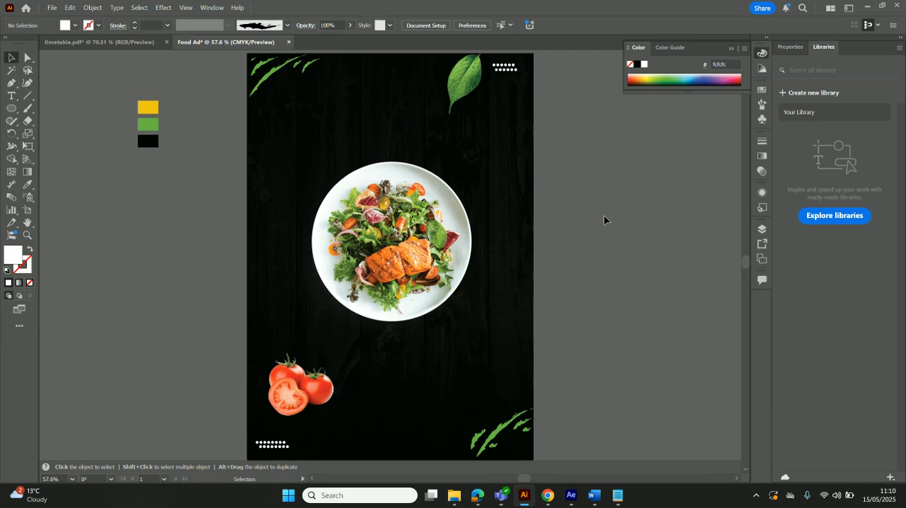
# Nudge the salad plate slightly up and to the right, and open the Outer Glow effect for it
pyautogui.click(334, 262)
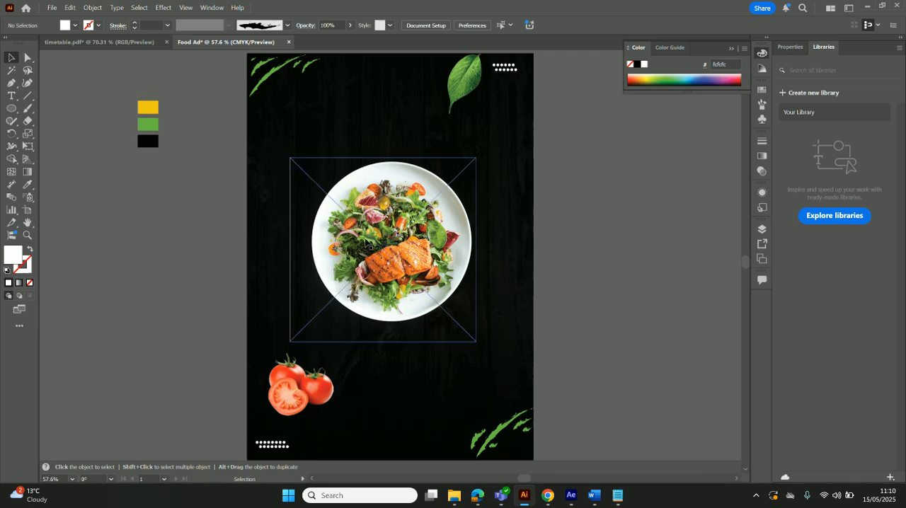
pyautogui.moveTo(366, 242); pyautogui.dragTo(369, 240)
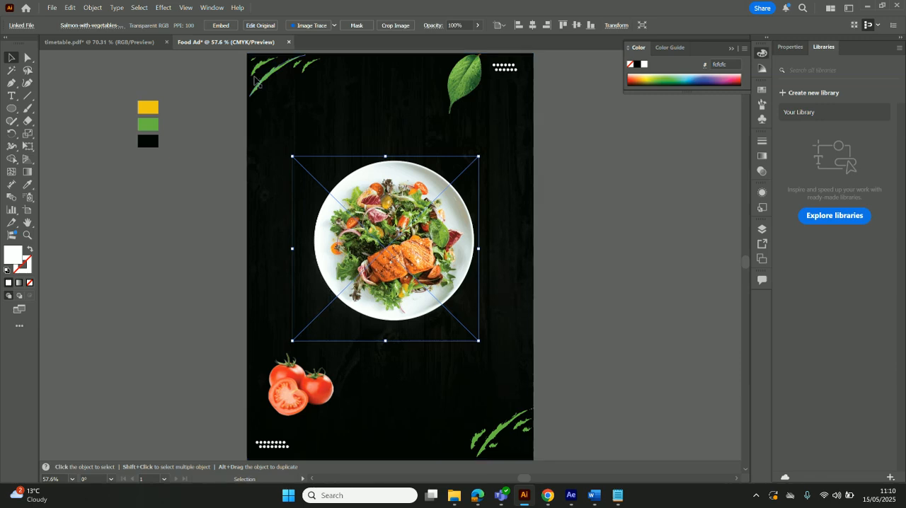
pyautogui.click(163, 8)
pyautogui.moveTo(209, 147)
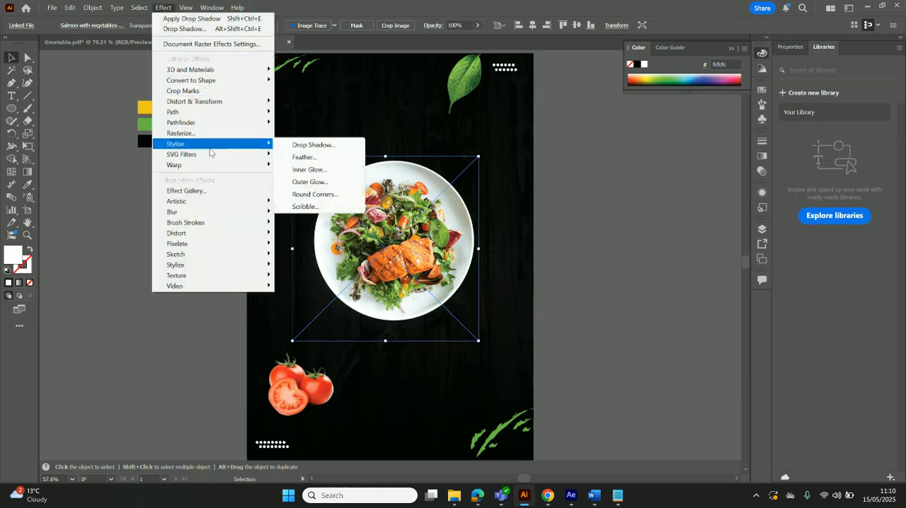
pyautogui.click(328, 184)
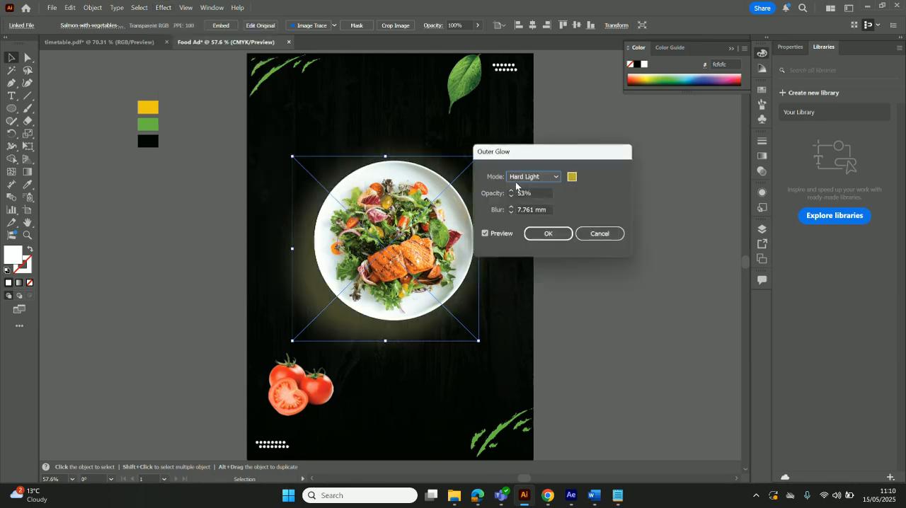
# Try the near-black colour 050505 for the plate's outer glow
pyautogui.click(571, 178)
pyautogui.write('050505')
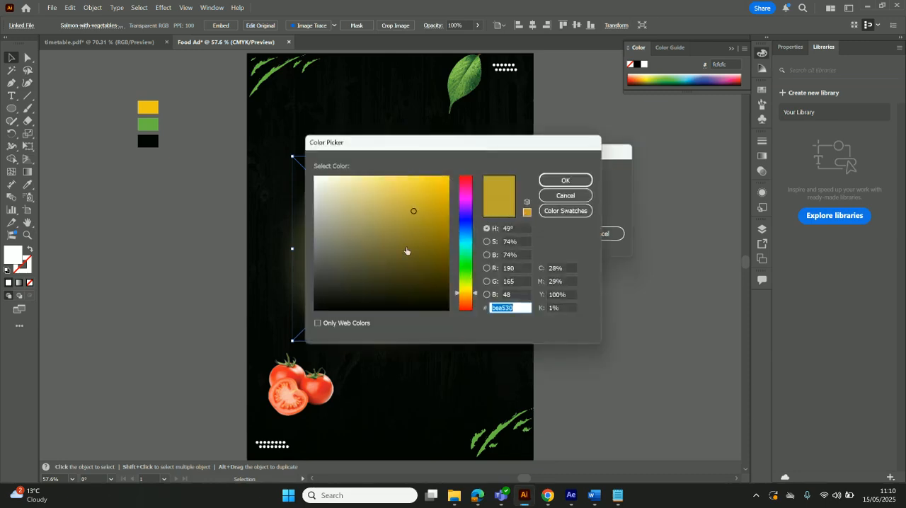
pyautogui.click(567, 182)
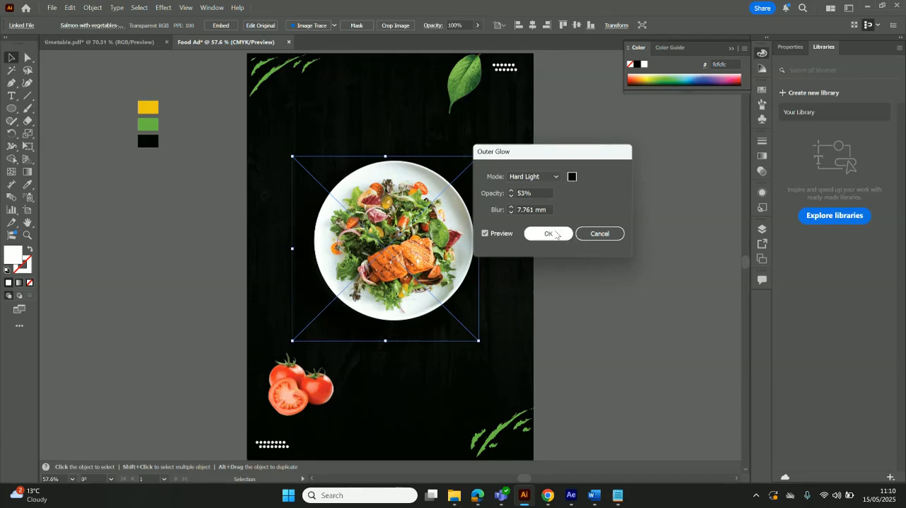
# Set the outer glow colour to golden yellow c4a214
pyautogui.click(572, 176)
pyautogui.click(436, 206)
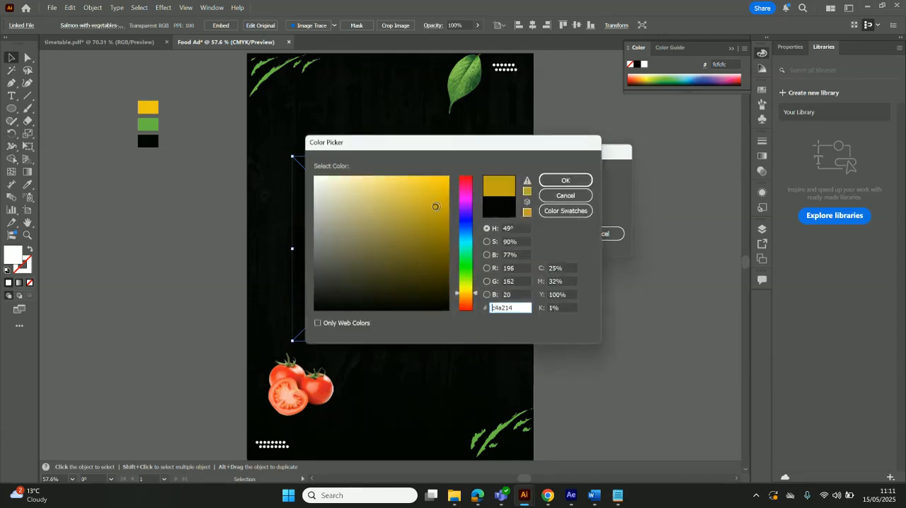
pyautogui.click(566, 181)
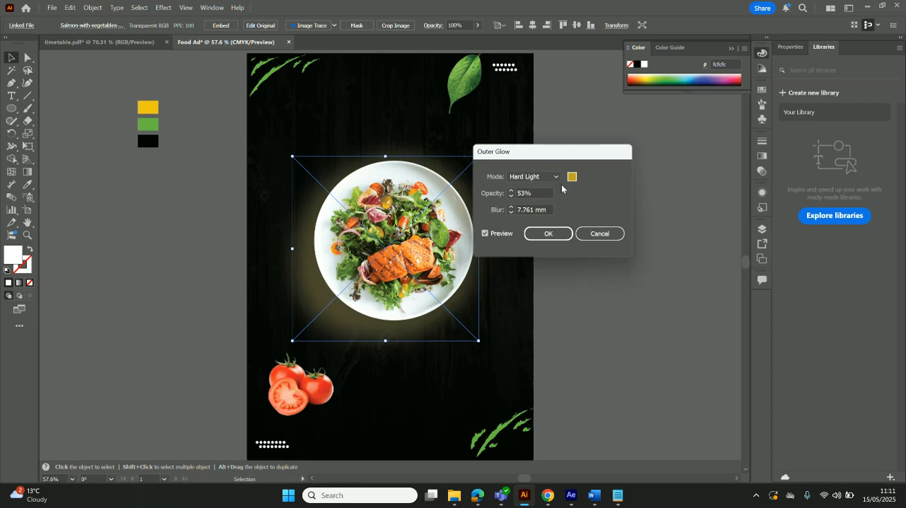
# Try the Multiply, Screen, Overlay and Soft Light blend modes for the outer glow and return to Hard Light
pyautogui.click(554, 177)
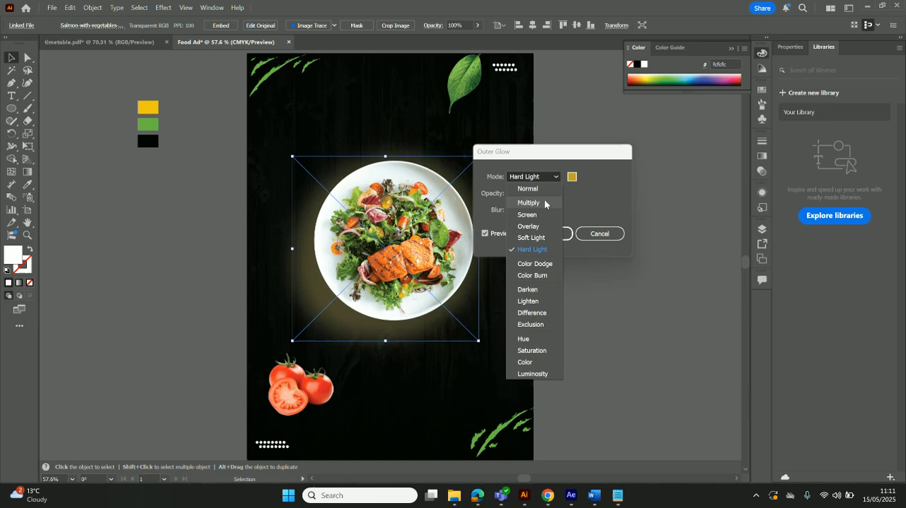
pyautogui.click(545, 202)
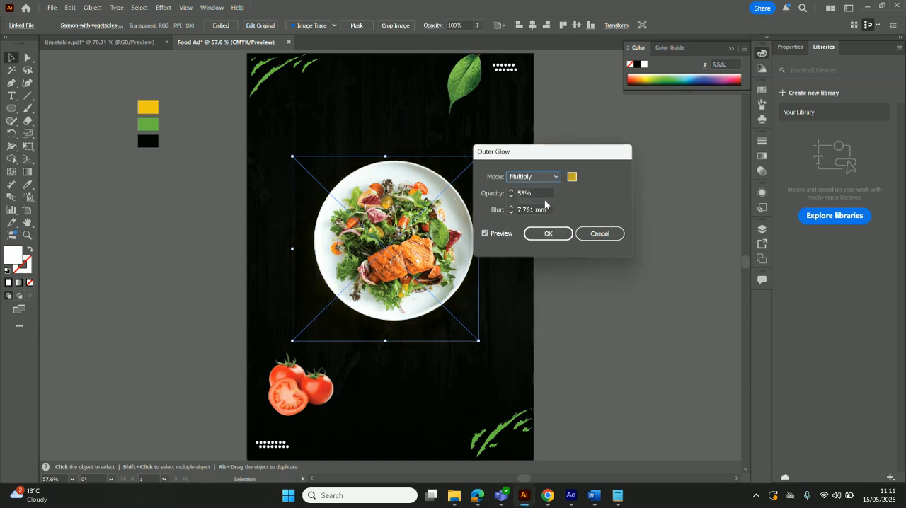
pyautogui.click(552, 177)
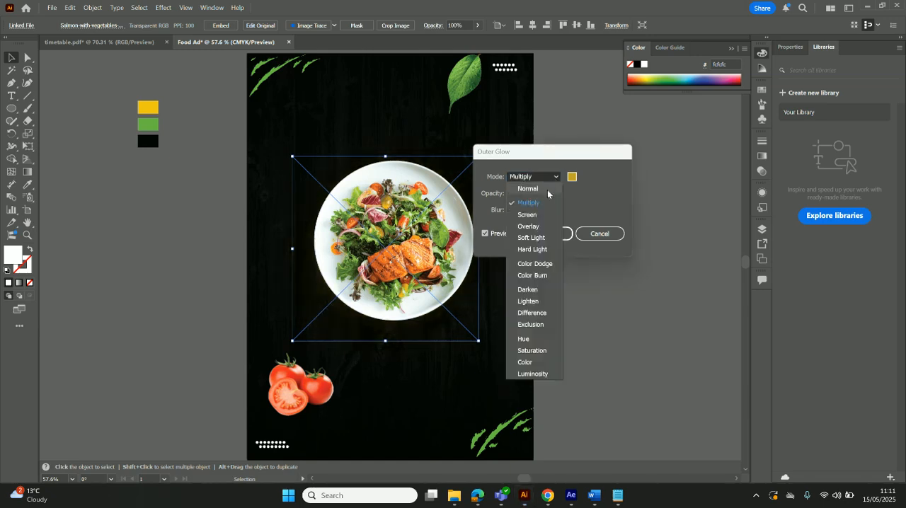
pyautogui.click(538, 216)
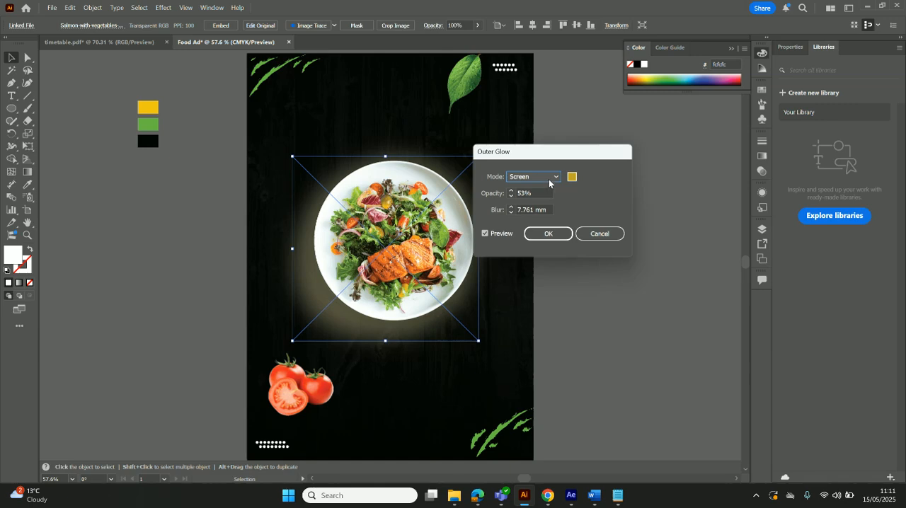
pyautogui.click(547, 178)
pyautogui.click(539, 226)
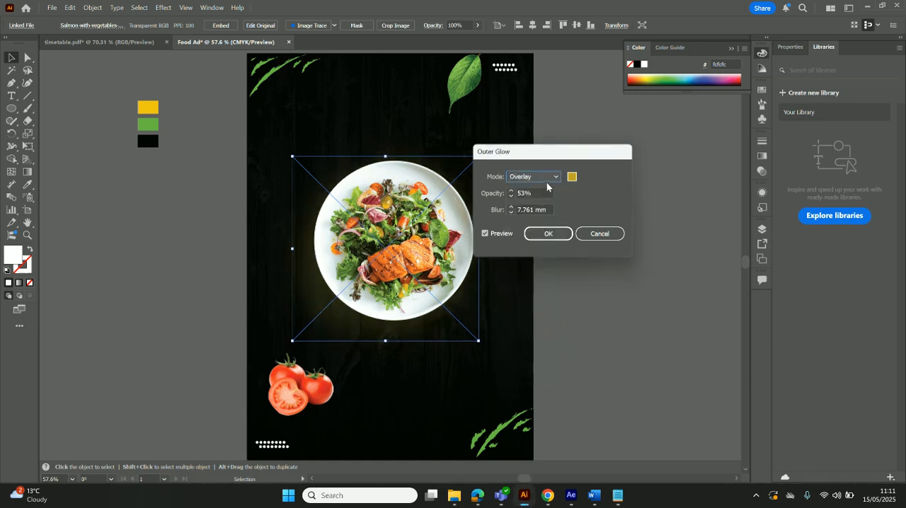
pyautogui.click(546, 180)
pyautogui.click(544, 237)
pyautogui.click(543, 178)
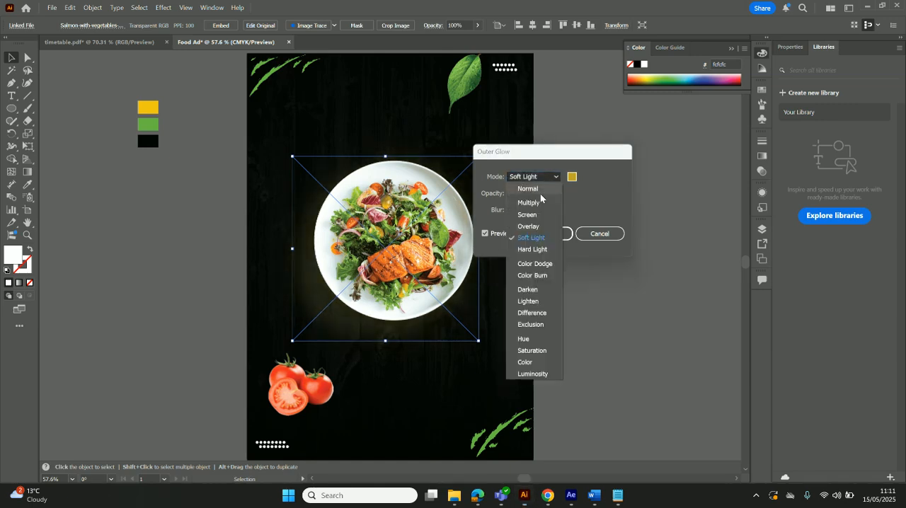
pyautogui.click(542, 248)
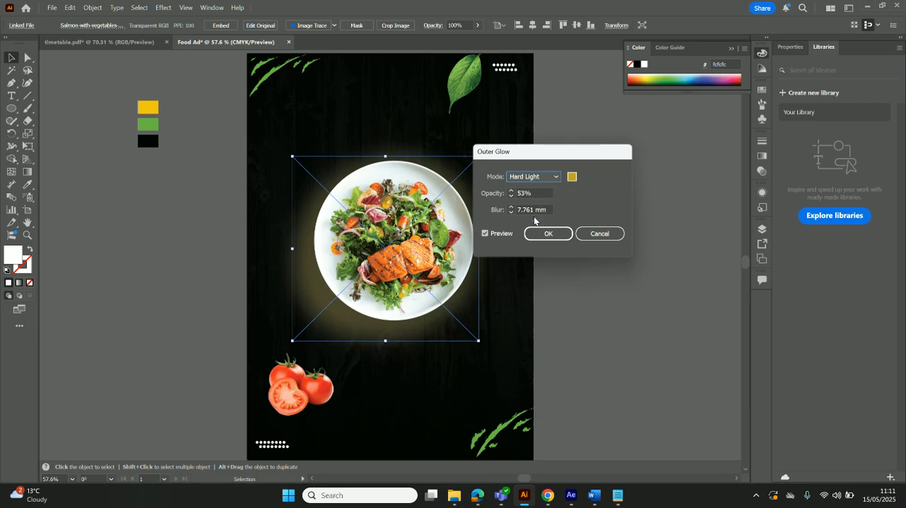
# Set the blur of the plate's outer glow to 8 mm
pyautogui.click(511, 210)
pyautogui.write('8')
pyautogui.click(144, 361)
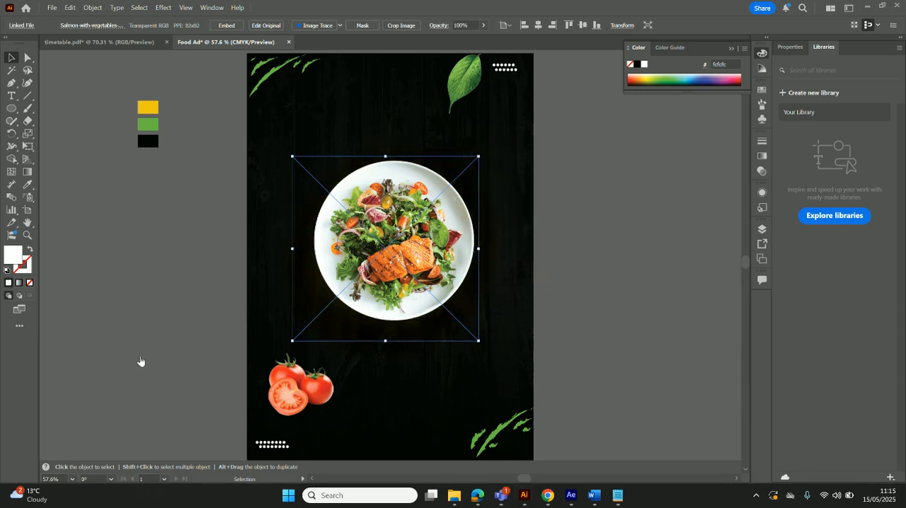
# Open the Outer Glow effect for the plate again and lower the glow's opacity to 37%
pyautogui.click(163, 7)
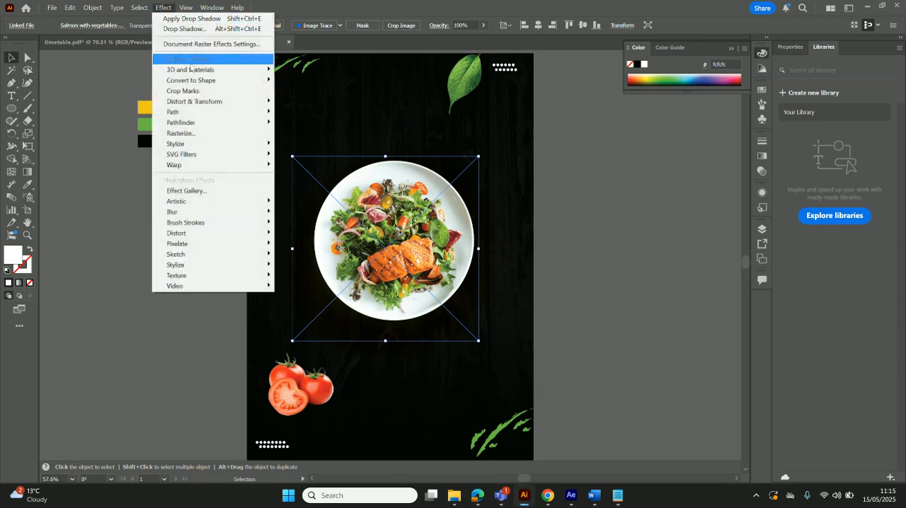
pyautogui.moveTo(216, 145)
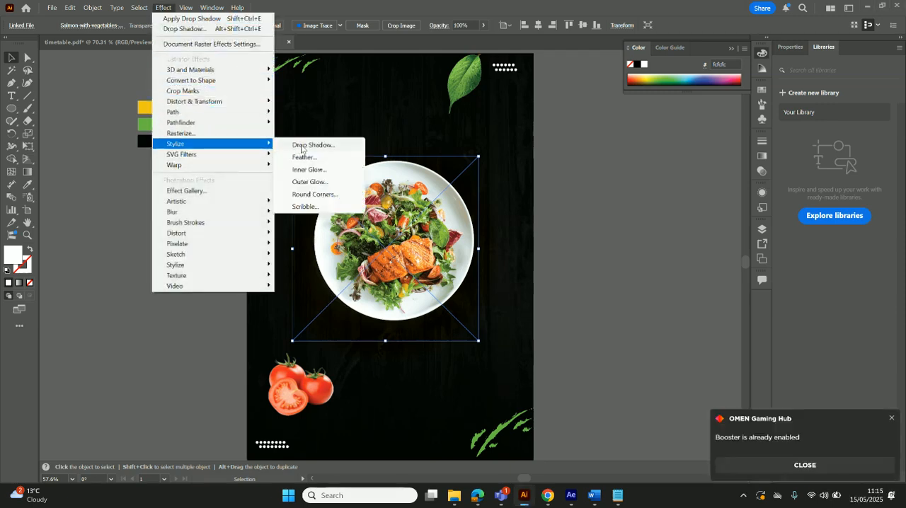
pyautogui.click(327, 186)
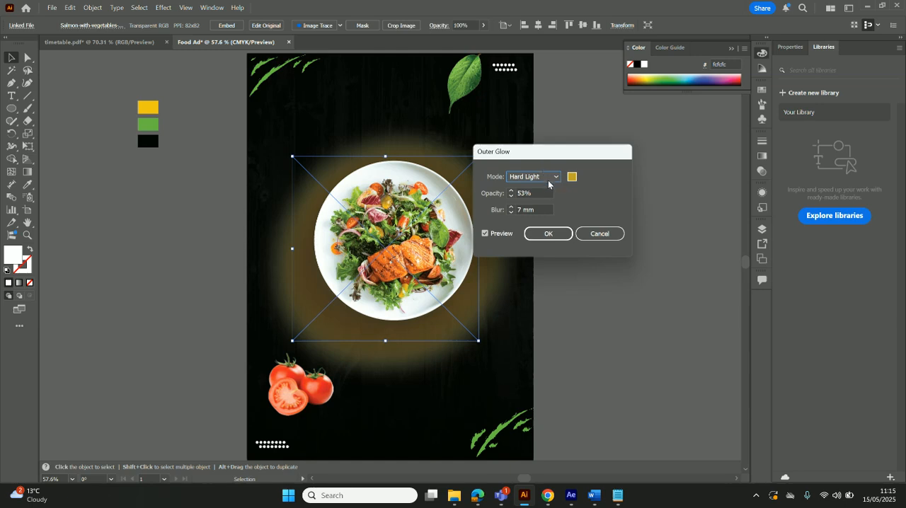
pyautogui.press('Tab')
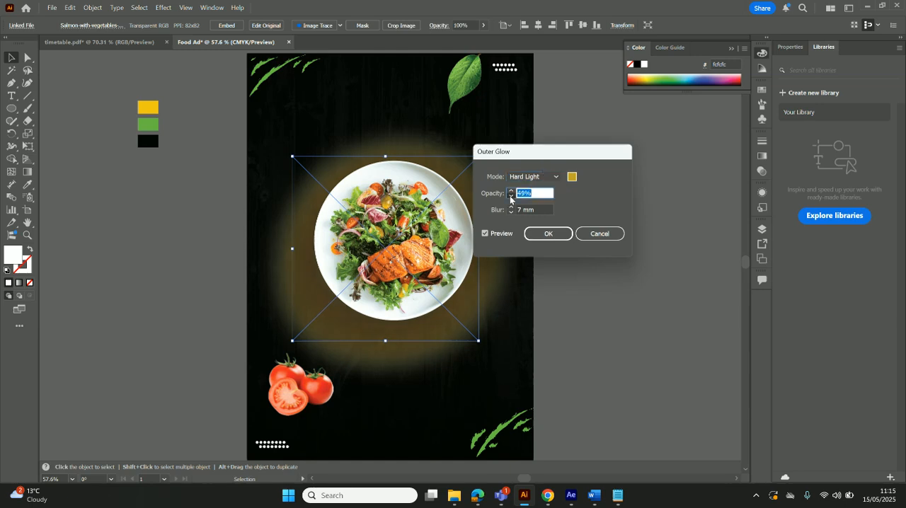
pyautogui.click(511, 198)
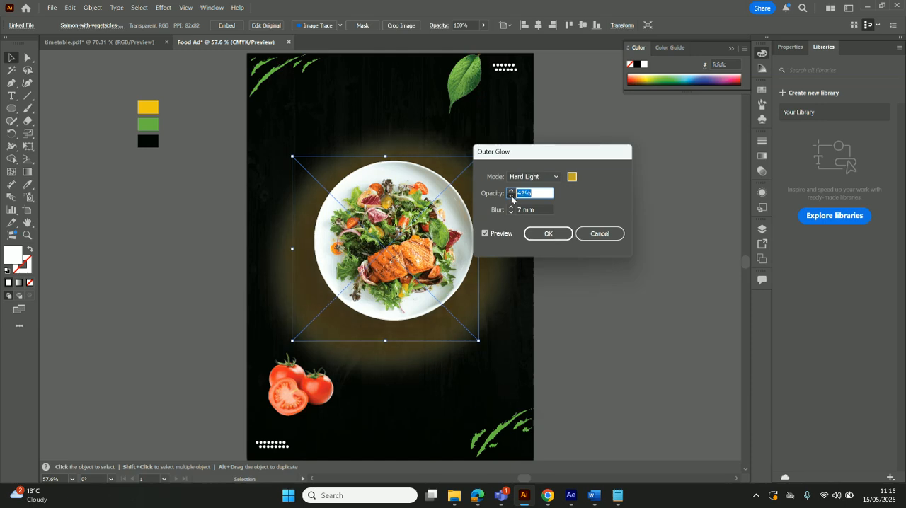
pyautogui.click(511, 198)
# Set the outer glow's blur to 38 mm for a wide, soft spread around the plate
pyautogui.click(511, 212)
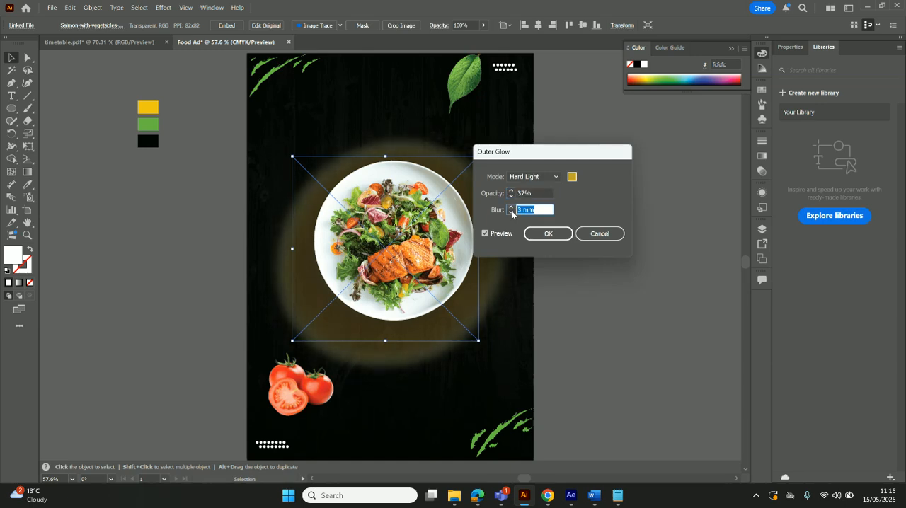
pyautogui.click(511, 212)
pyautogui.click(511, 211)
pyautogui.click(511, 208)
pyautogui.click(511, 208)
pyautogui.click(511, 208)
pyautogui.click(511, 208)
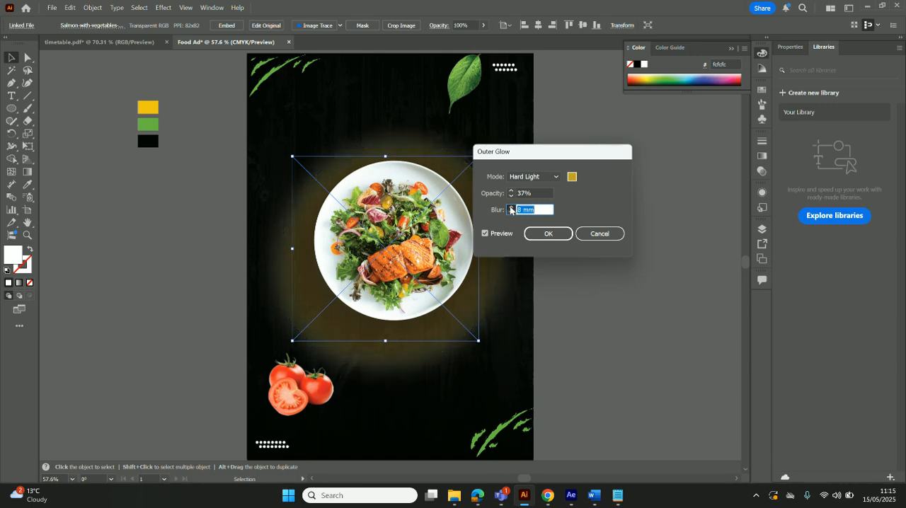
pyautogui.click(511, 208)
pyautogui.click(511, 208)
pyautogui.click(511, 208)
pyautogui.click(511, 208)
pyautogui.click(511, 207)
pyautogui.click(511, 208)
pyautogui.click(511, 207)
pyautogui.click(511, 208)
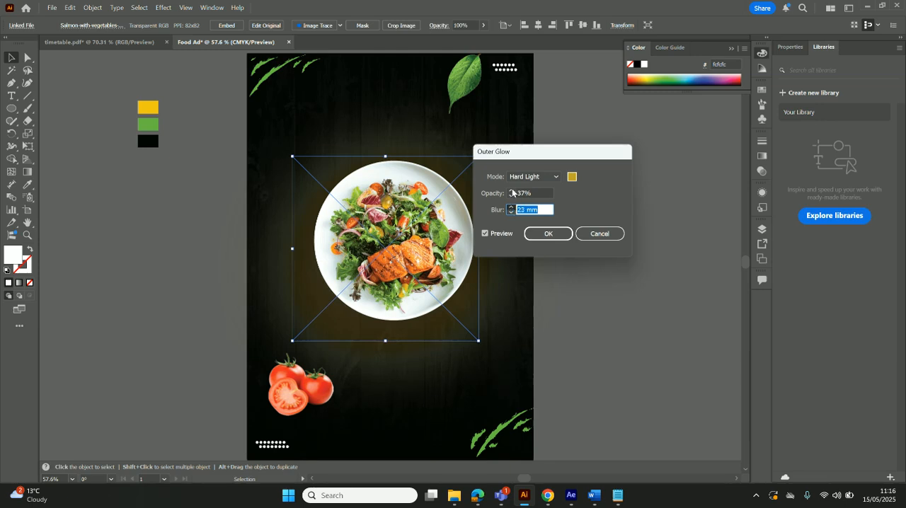
pyautogui.click(509, 205)
pyautogui.press('Up')
# Raise the outer glow's opacity to about 40% and apply the effect to the plate
pyautogui.press('Up')
pyautogui.press('Up')
pyautogui.press('Up')
pyautogui.press('Up')
pyautogui.click(550, 235)
pyautogui.press('Up')
pyautogui.press('Up')
pyautogui.press('Up')
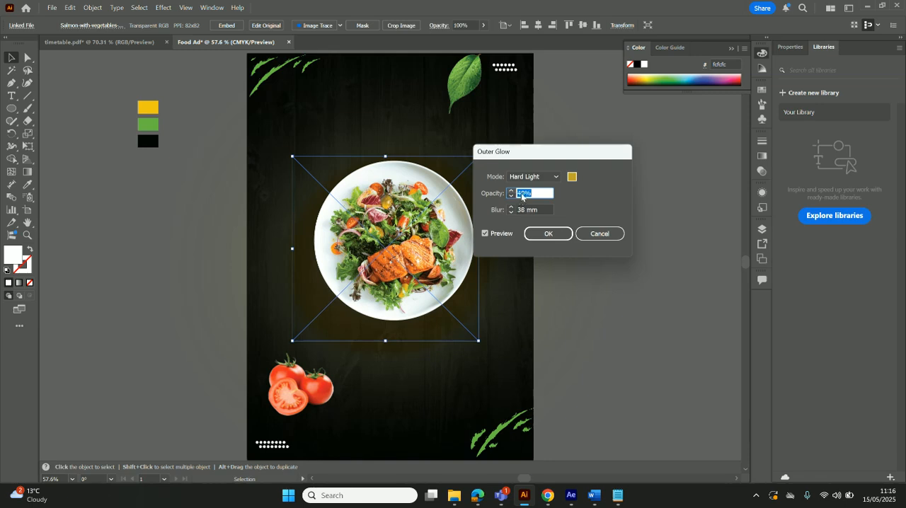
pyautogui.press('Up')
pyautogui.press('Tab')
pyautogui.click(546, 234)
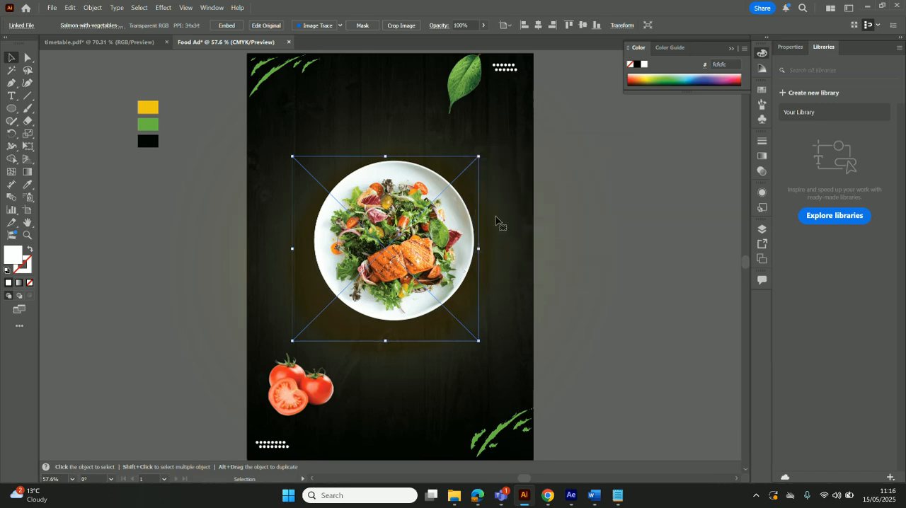
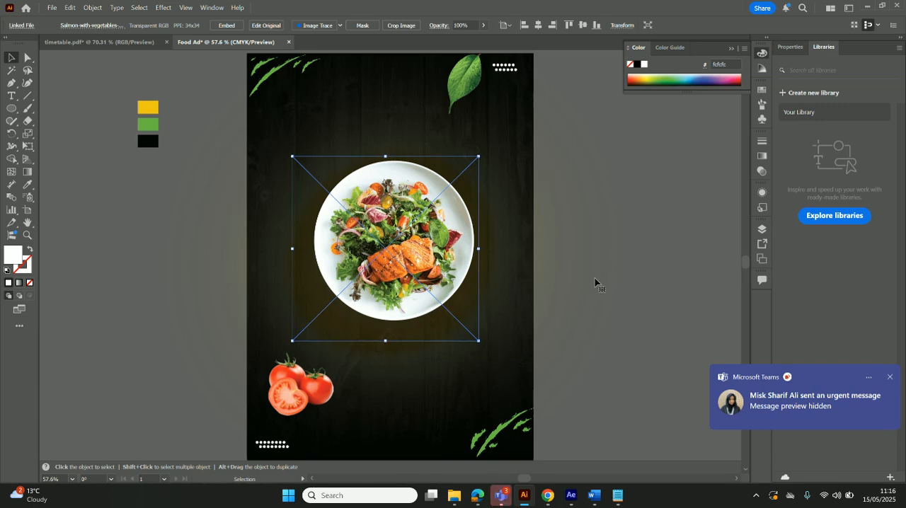
pyautogui.click(166, 7)
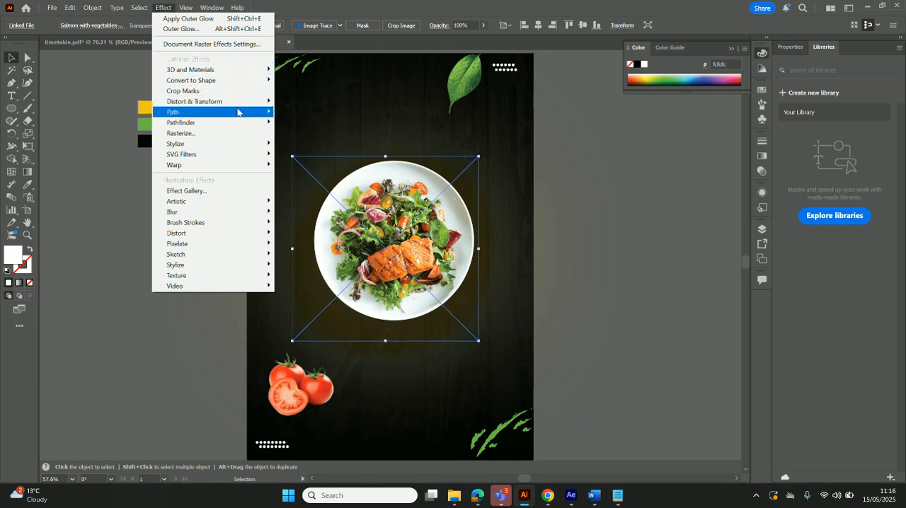
pyautogui.moveTo(252, 143)
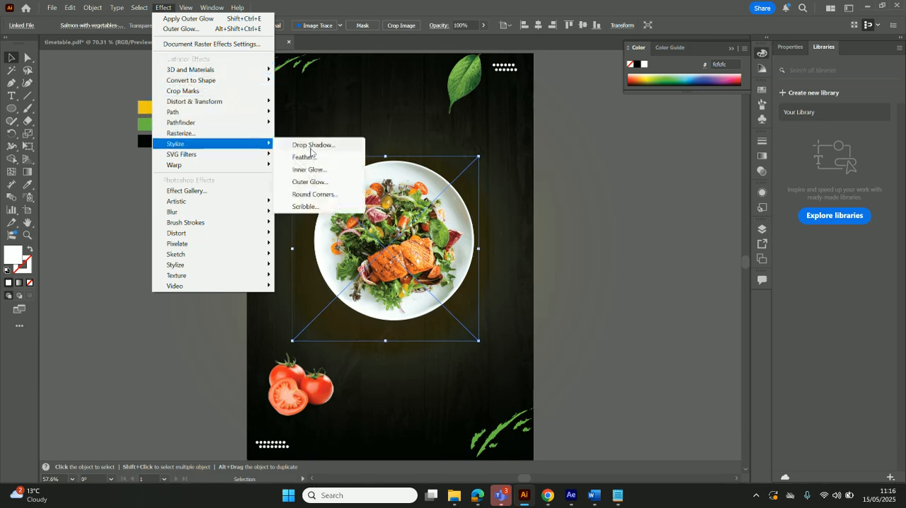
pyautogui.click(325, 182)
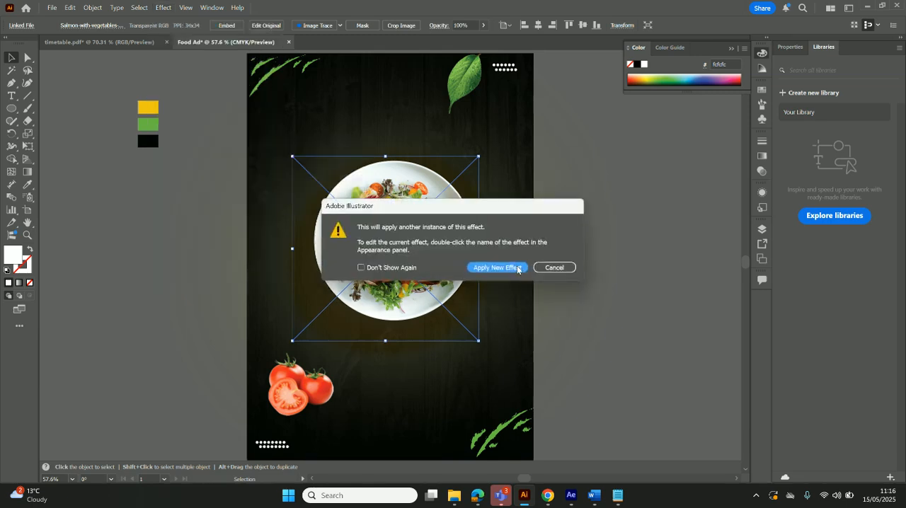
pyautogui.click(555, 270)
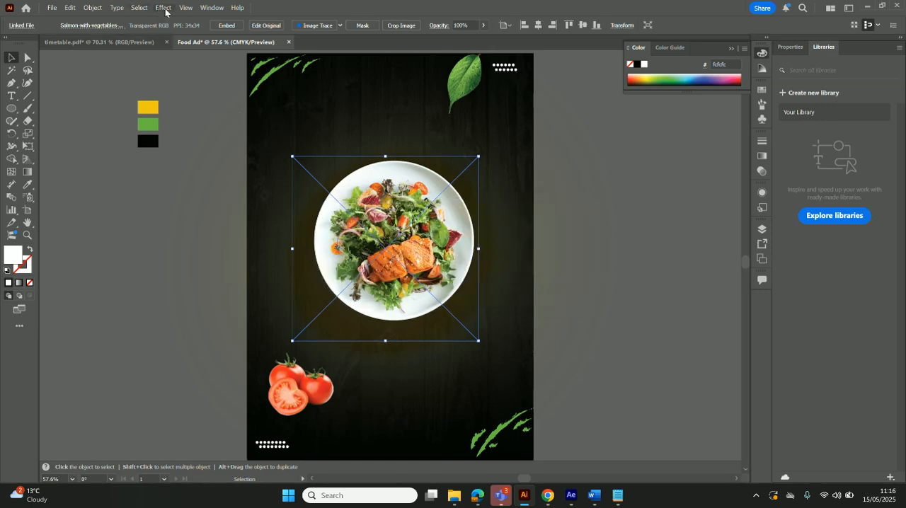
# Undo the plate's outer glow and reapply the Outer Glow effect with its opacity set to 30%
pyautogui.hotkey('ctrl', 'z')
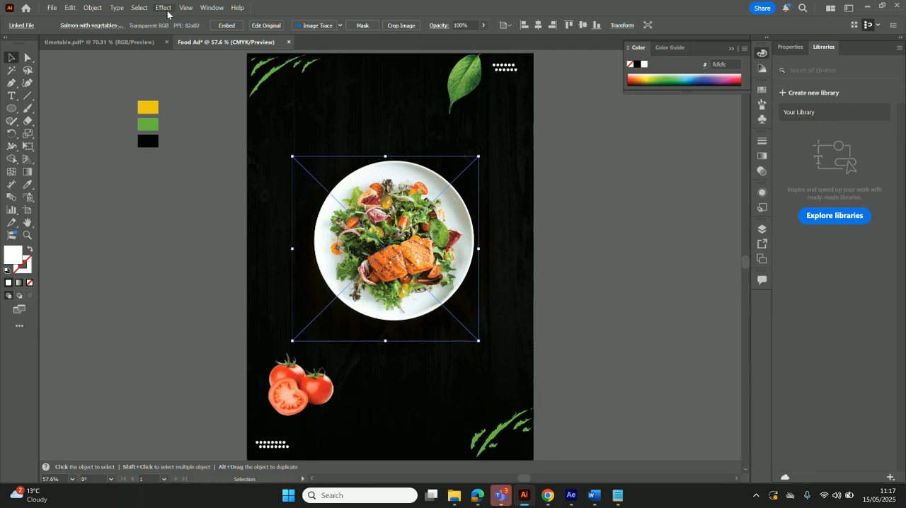
pyautogui.click(167, 10)
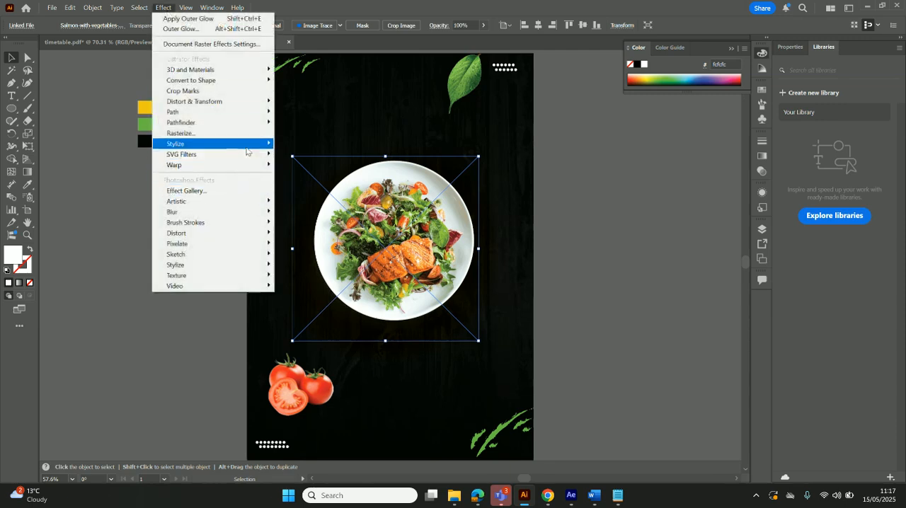
pyautogui.moveTo(247, 150)
pyautogui.click(312, 182)
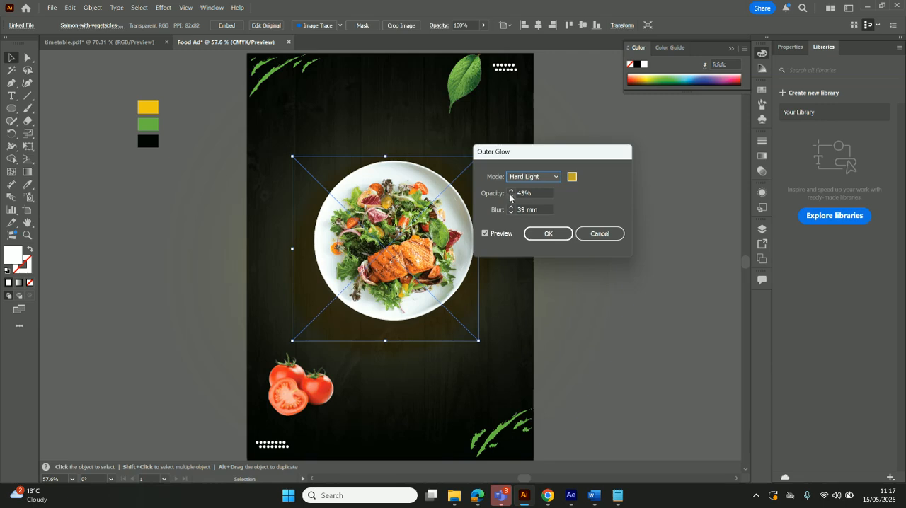
pyautogui.press('Tab')
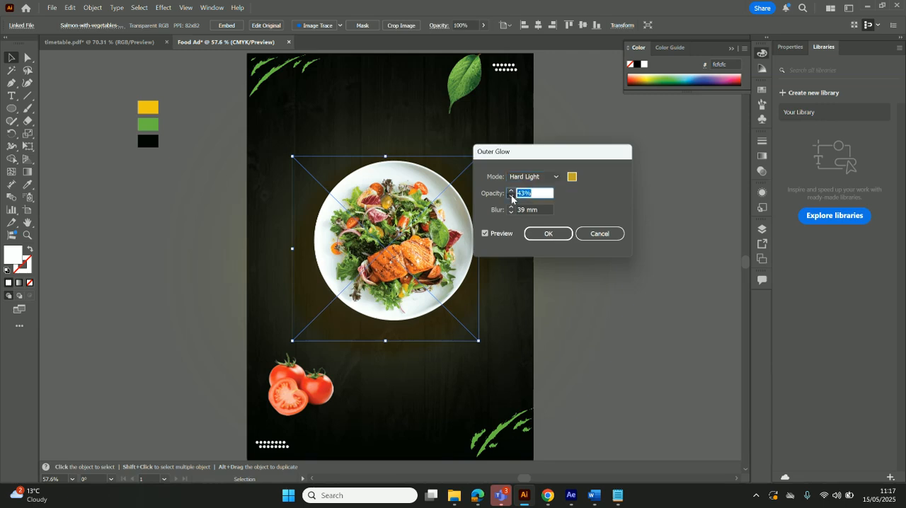
pyautogui.click(521, 194)
pyautogui.doubleClick(522, 193)
pyautogui.write('30')
pyautogui.click(544, 235)
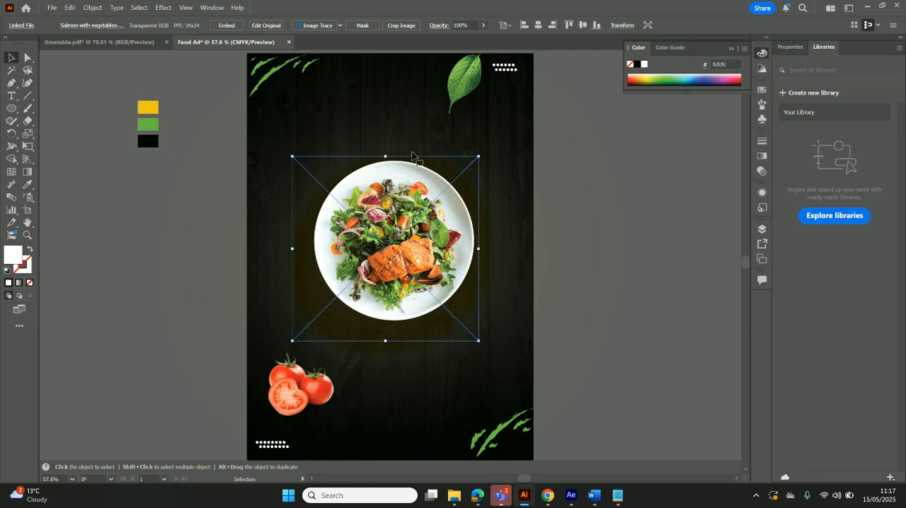
# Undo the plate's outer glow again and reapply it with the blur set to 20 mm
pyautogui.click(165, 8)
pyautogui.click(568, 296)
pyautogui.hotkey('ctrl', 'z')
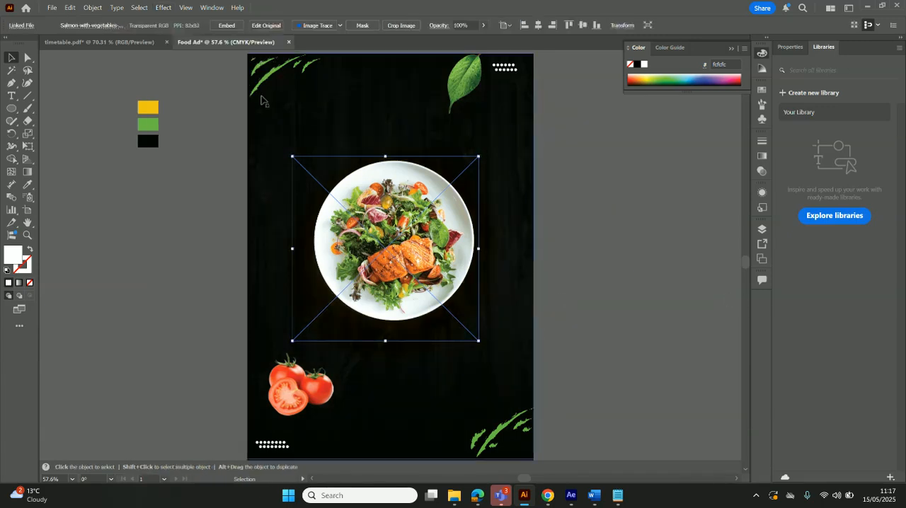
pyautogui.click(164, 8)
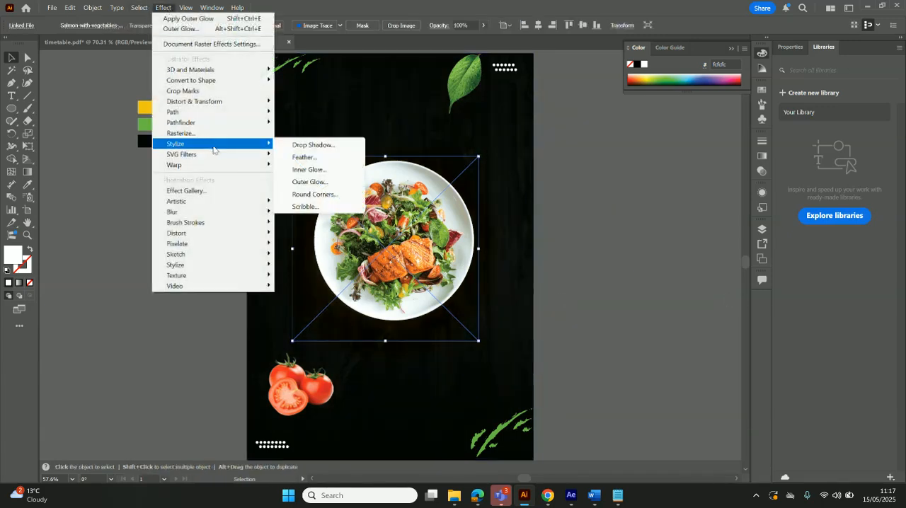
pyautogui.moveTo(262, 144)
pyautogui.click(337, 185)
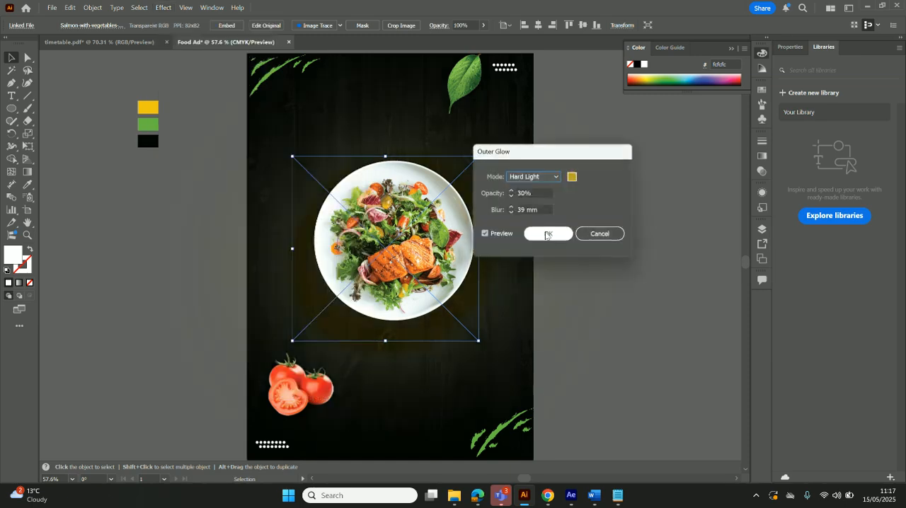
pyautogui.doubleClick(522, 210)
pyautogui.write('20')
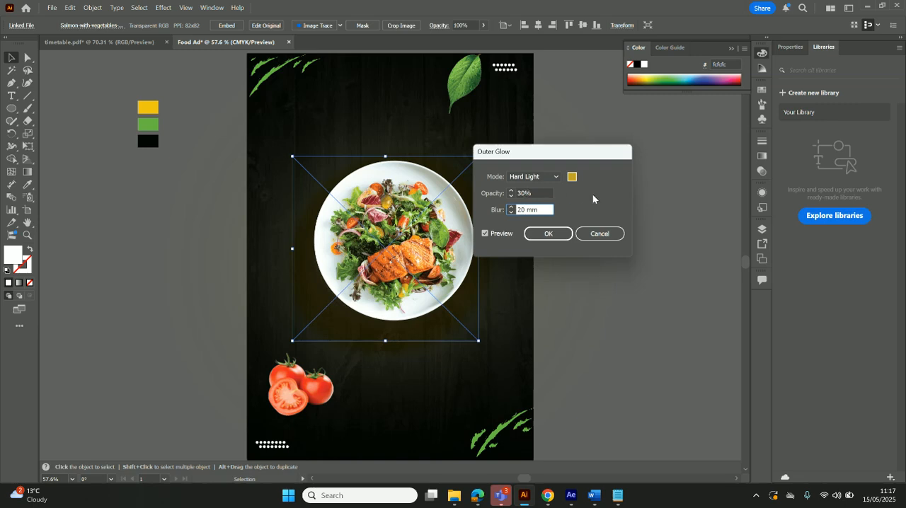
pyautogui.click(560, 238)
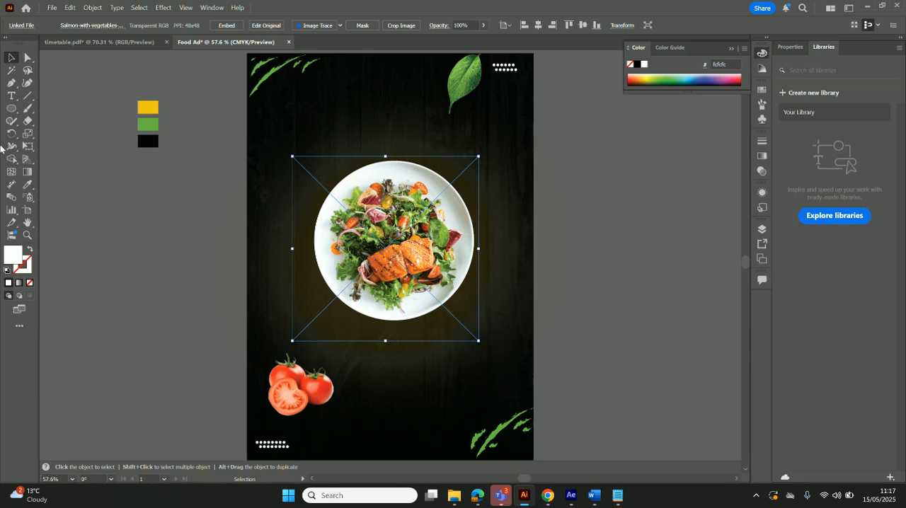
# Draw a short curved path along the plate's lower-right edge with the Pen tool, giving it a white stroke and no fill
pyautogui.click(12, 84)
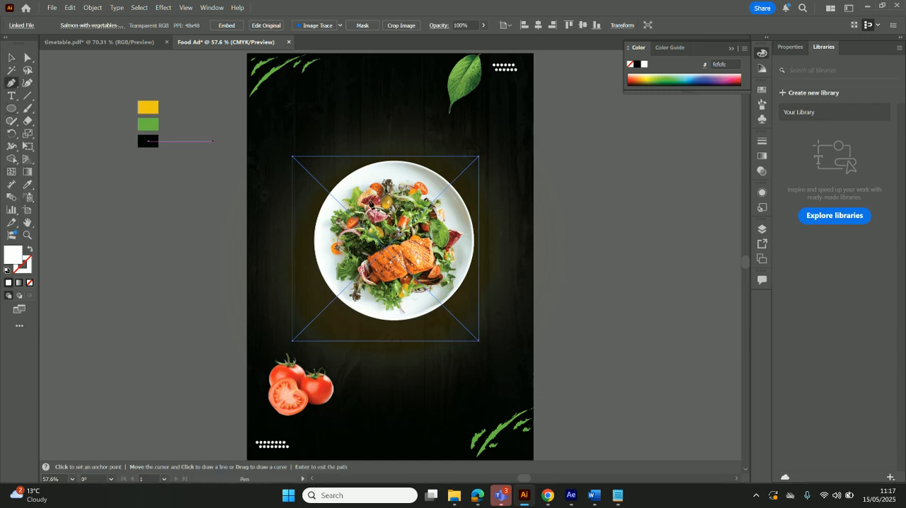
pyautogui.click(440, 321)
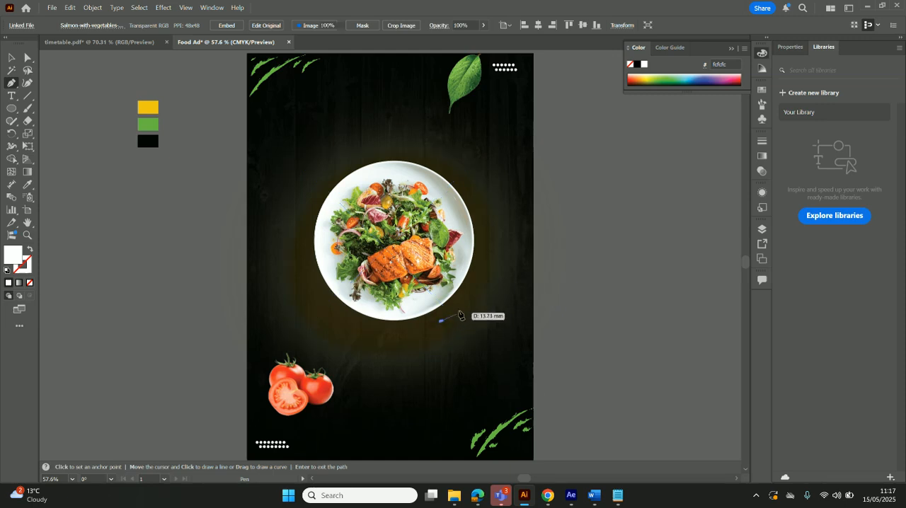
pyautogui.click(479, 273)
pyautogui.moveTo(482, 269); pyautogui.dragTo(487, 244)
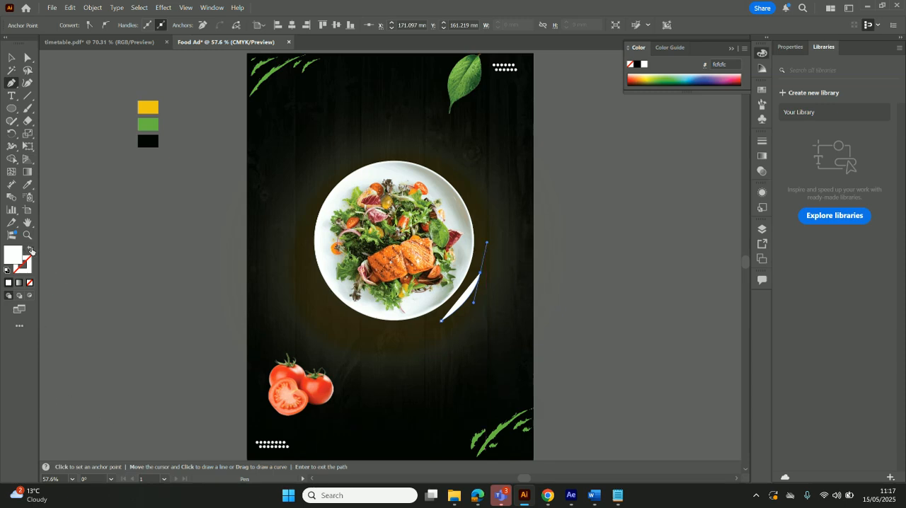
pyautogui.click(31, 249)
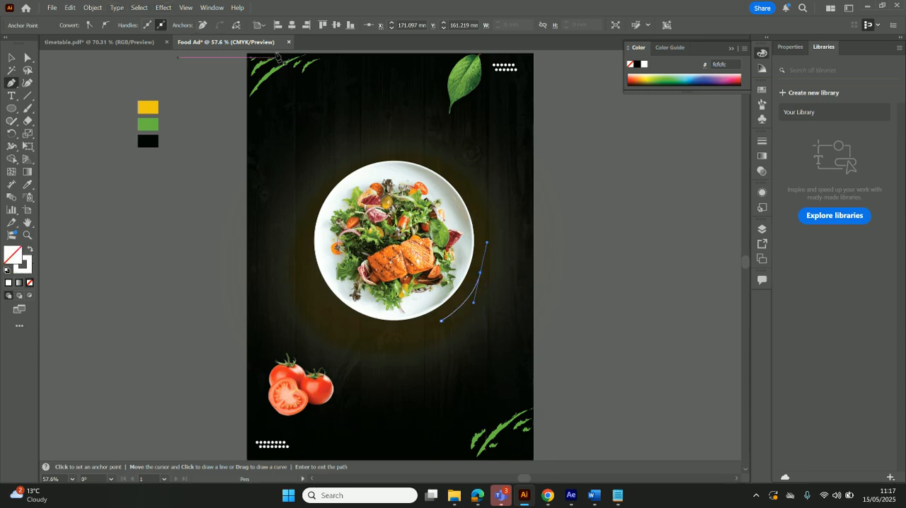
# Look through the brushes of the Arrows_Special library in an enlarged view, then close the library
pyautogui.click(216, 9)
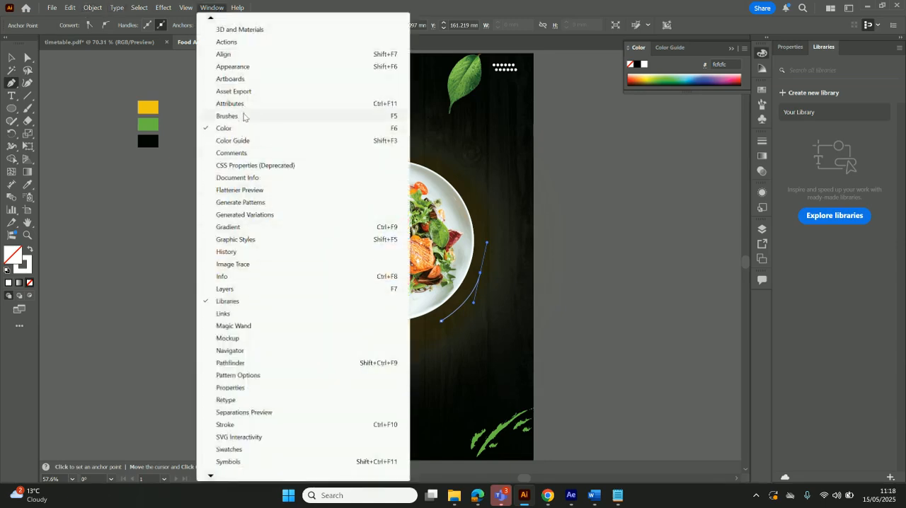
pyautogui.click(228, 116)
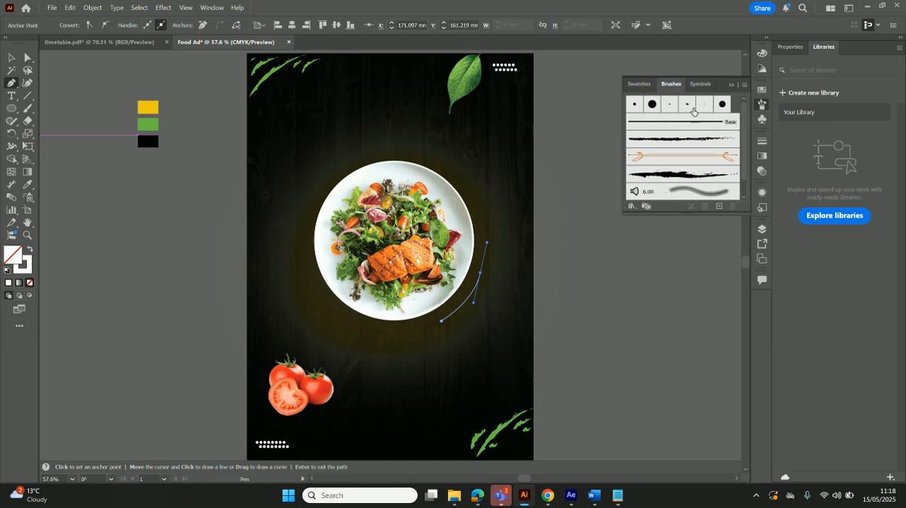
pyautogui.click(640, 207)
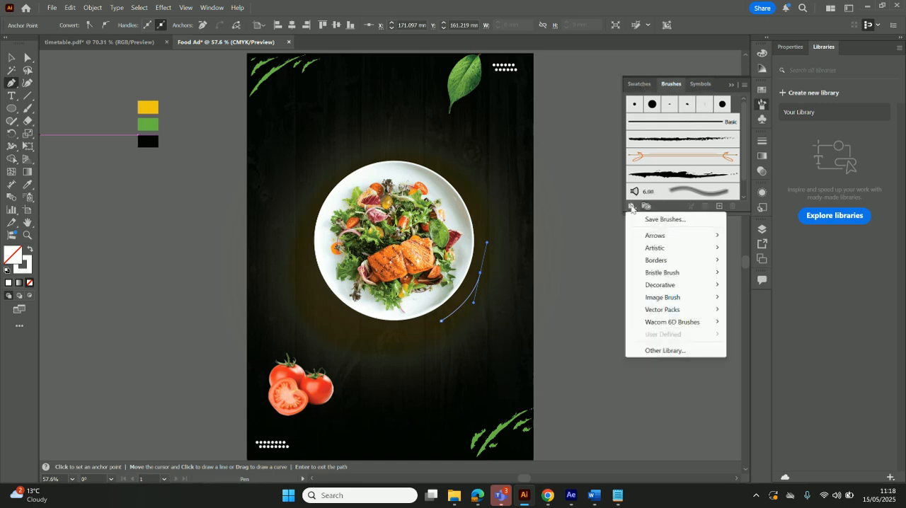
pyautogui.moveTo(665, 240)
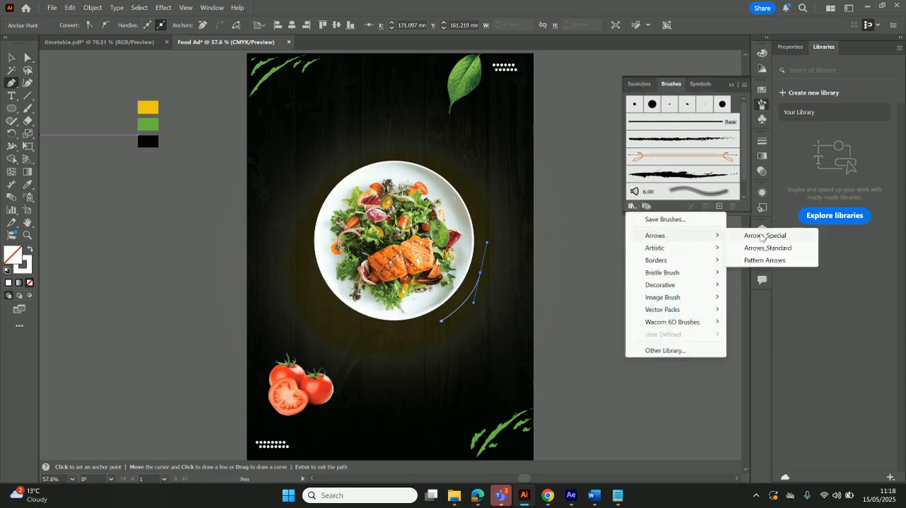
pyautogui.click(761, 237)
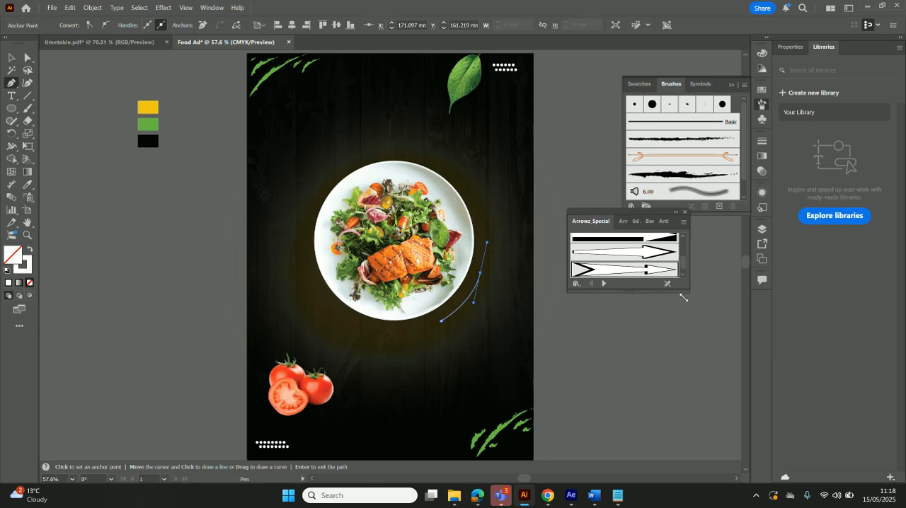
pyautogui.moveTo(683, 291); pyautogui.dragTo(695, 423)
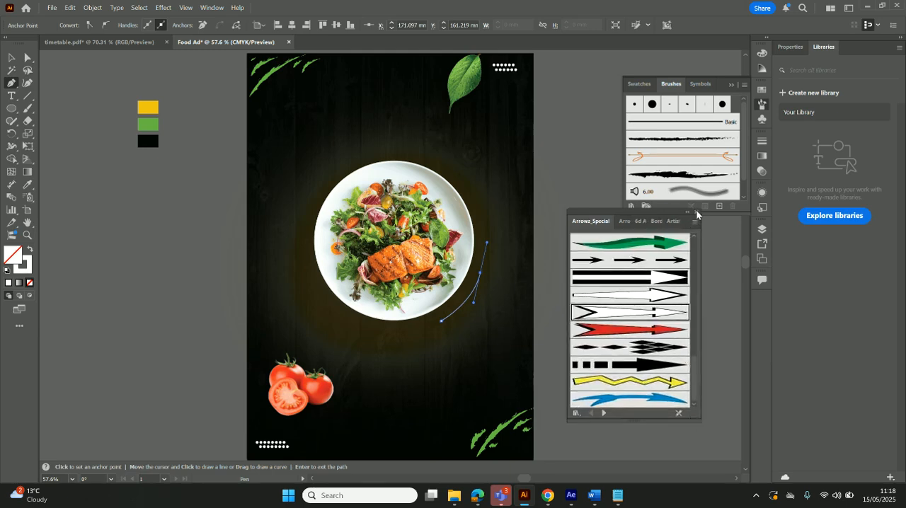
pyautogui.click(697, 212)
# Open the Arrows_Standard brush library and apply the Arrow 1.18 brush to the curved path
pyautogui.click(631, 206)
pyautogui.moveTo(699, 238)
pyautogui.click(786, 250)
pyautogui.scroll(-3, 710, 332)
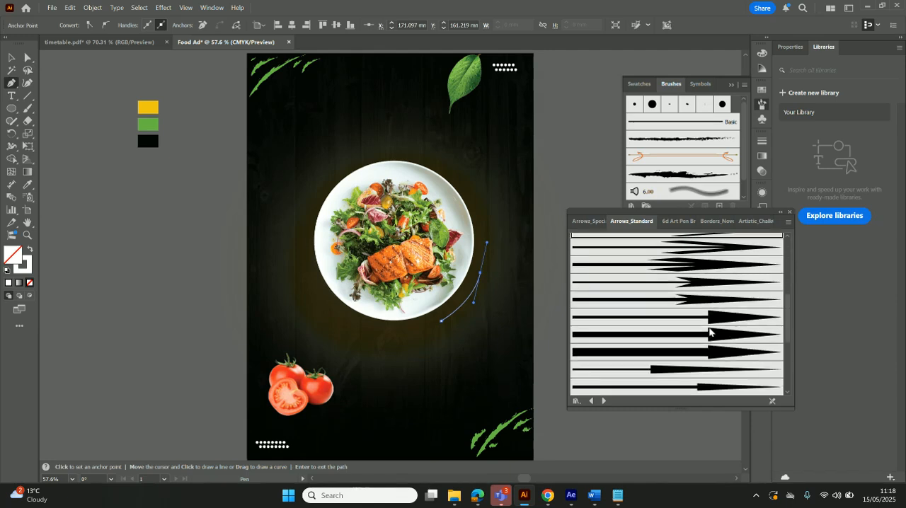
pyautogui.click(694, 305)
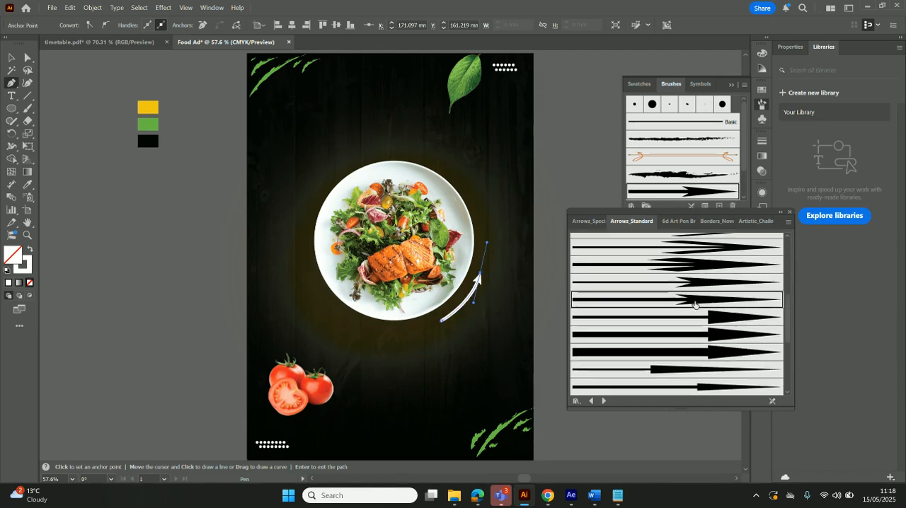
pyautogui.click(684, 284)
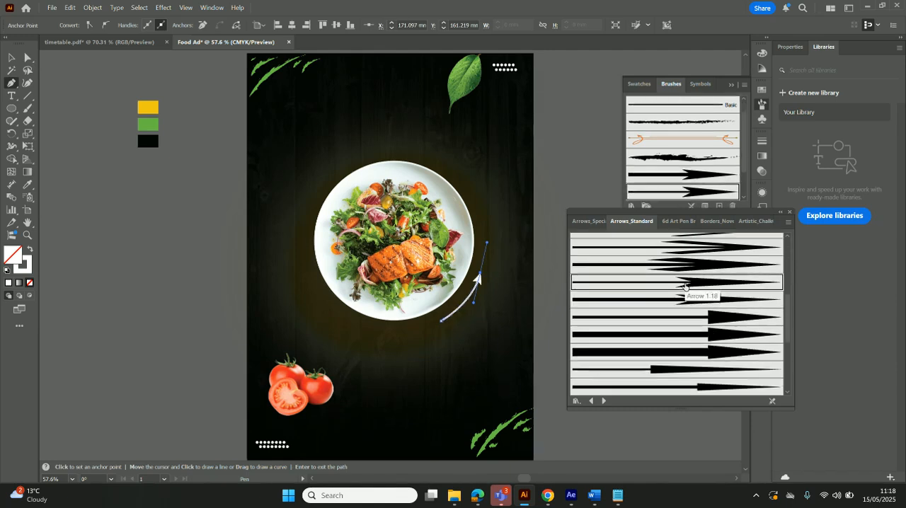
# Set the curved arrow's stroke weight to 0.75 pt
pyautogui.click(16, 59)
pyautogui.click(95, 168)
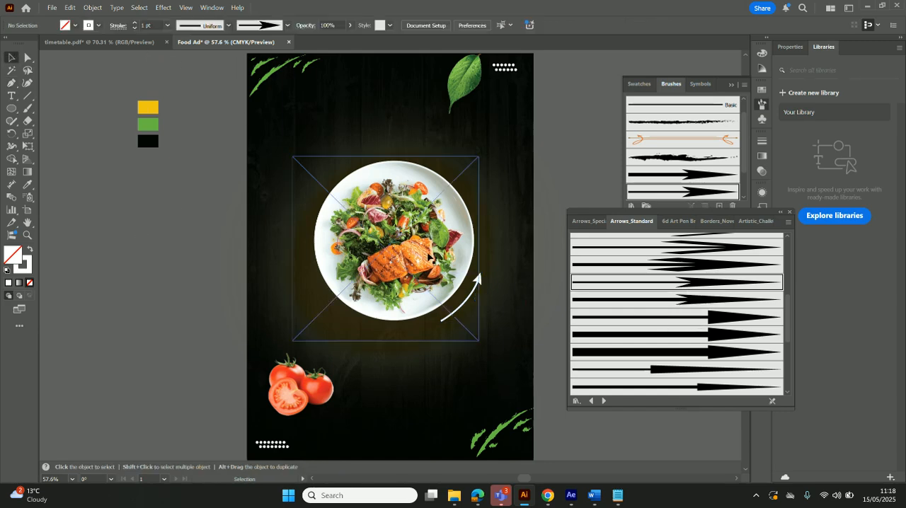
pyautogui.click(474, 294)
pyautogui.click(168, 26)
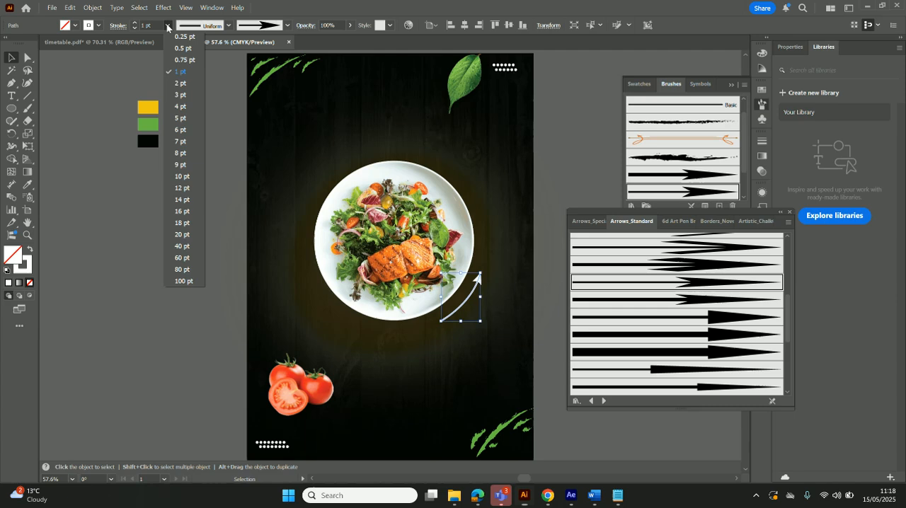
pyautogui.click(183, 60)
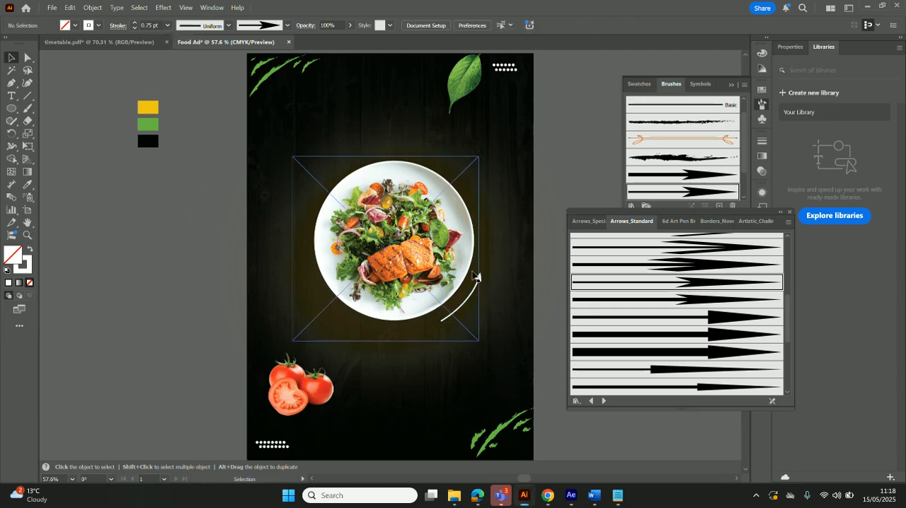
# Rotate the curved arrow slightly and reposition it a little higher alongside the plate's lower-right rim, then deselect it
pyautogui.moveTo(474, 292)
pyautogui.mouseDown()
pyautogui.moveTo(480, 283)
pyautogui.moveTo(472, 290)
pyautogui.mouseUp()
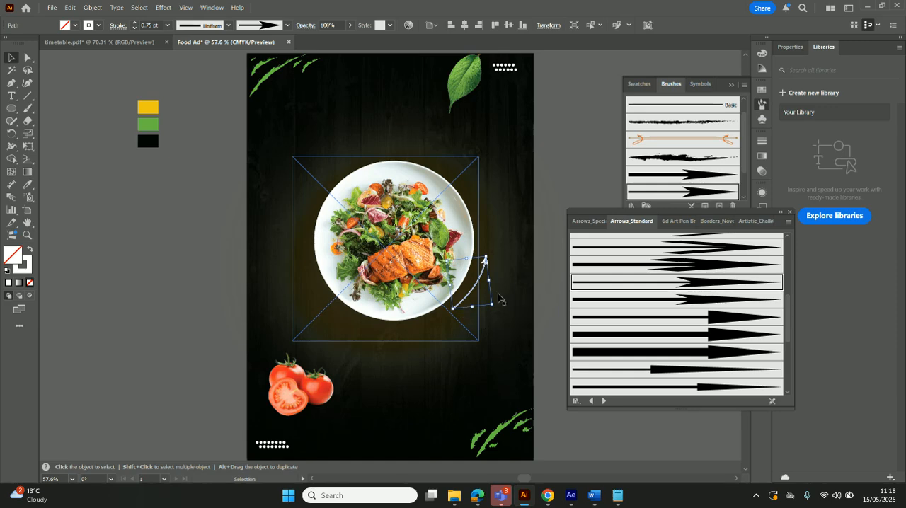
pyautogui.click(891, 377)
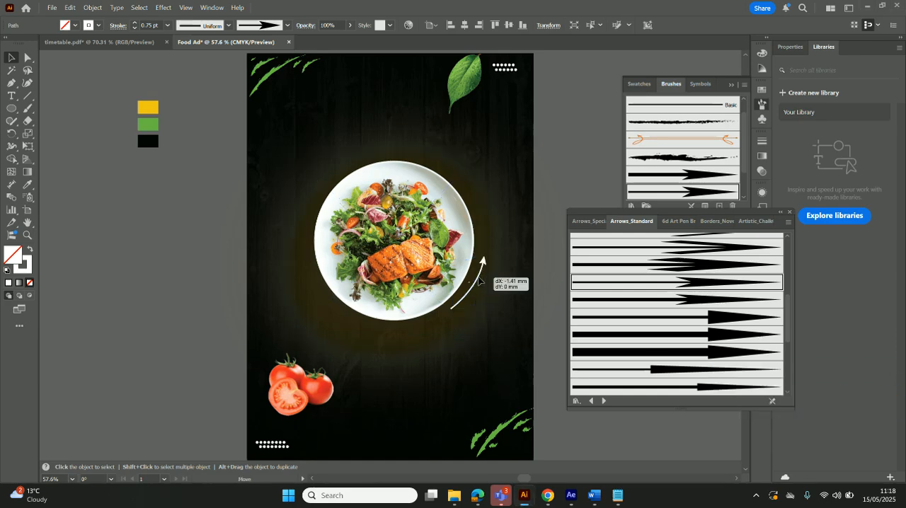
pyautogui.click(168, 224)
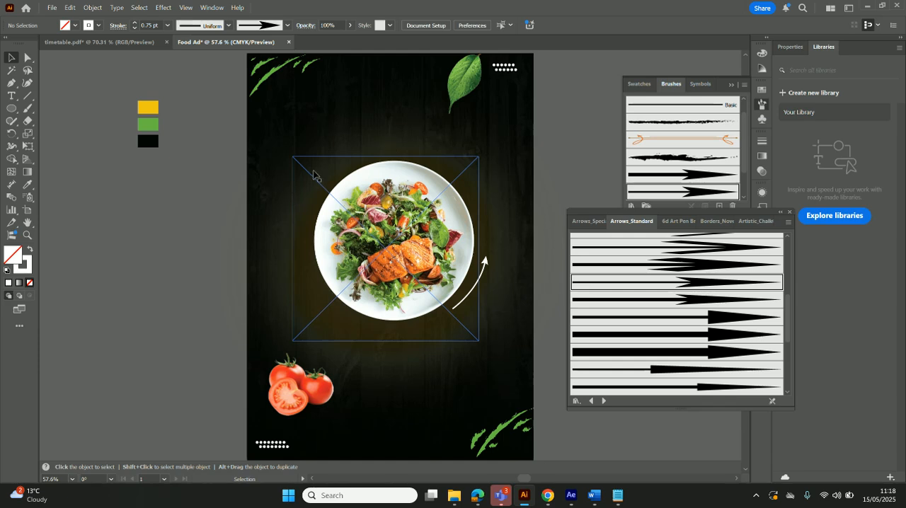
# Switch from the ellipse drawing tool to the Star tool
pyautogui.click(11, 108)
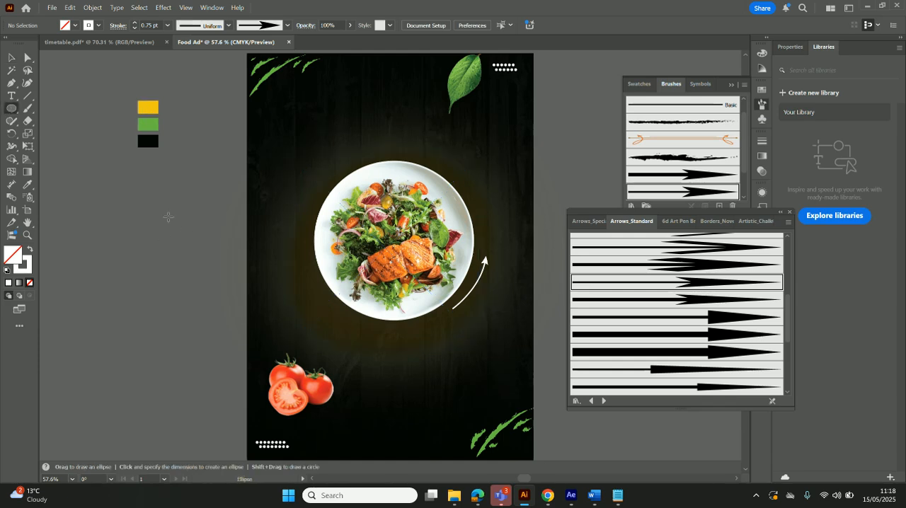
pyautogui.moveTo(138, 134); pyautogui.dragTo(139, 179)
pyautogui.moveTo(11, 108); pyautogui.dragTo(47, 155)
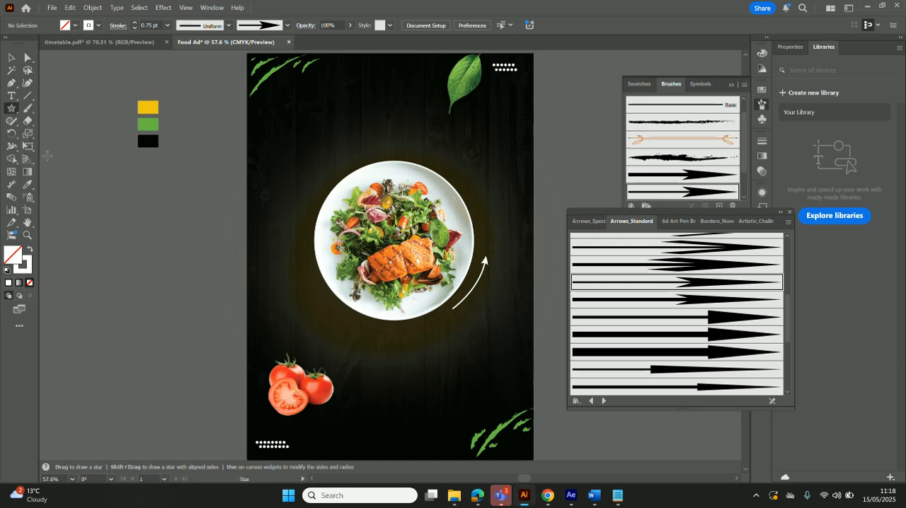
pyautogui.click(119, 187)
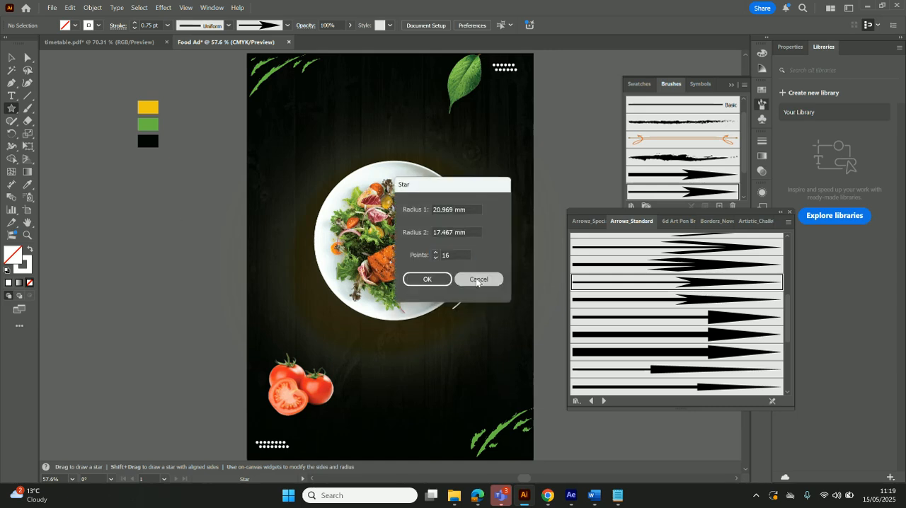
pyautogui.click(476, 279)
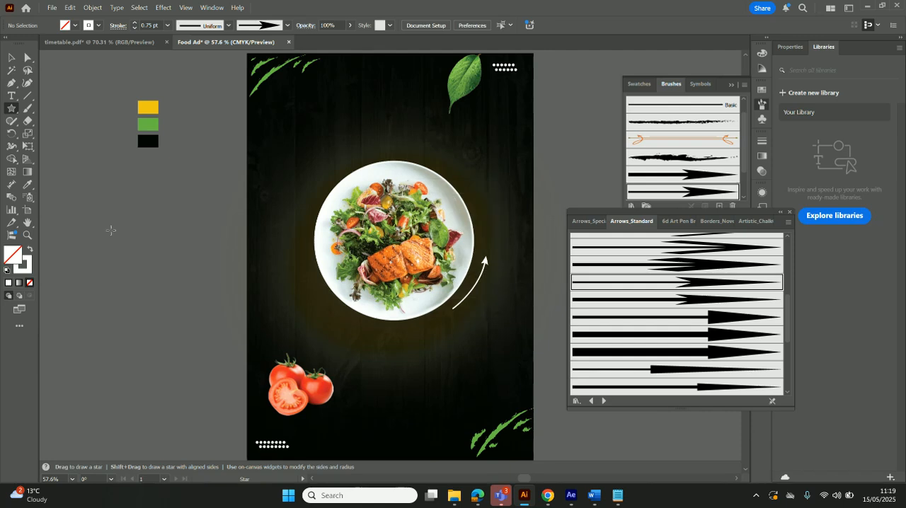
pyautogui.click(116, 180)
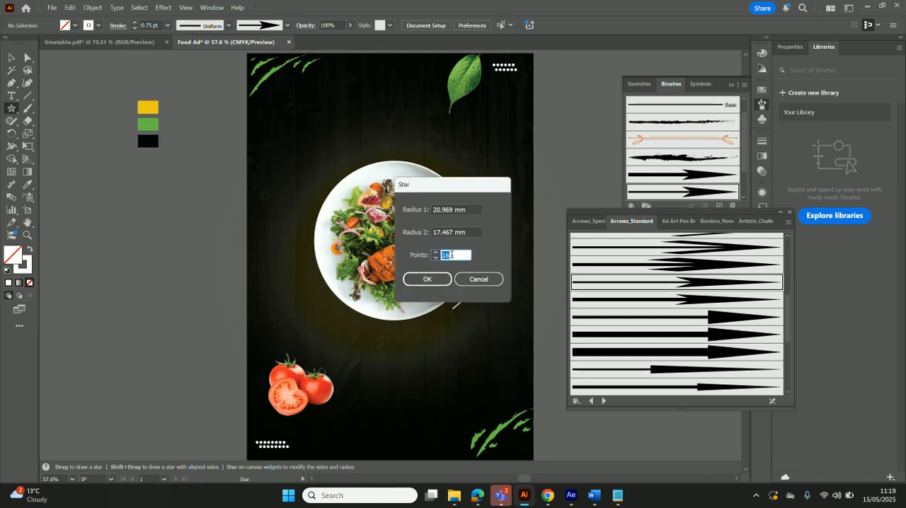
pyautogui.click(477, 280)
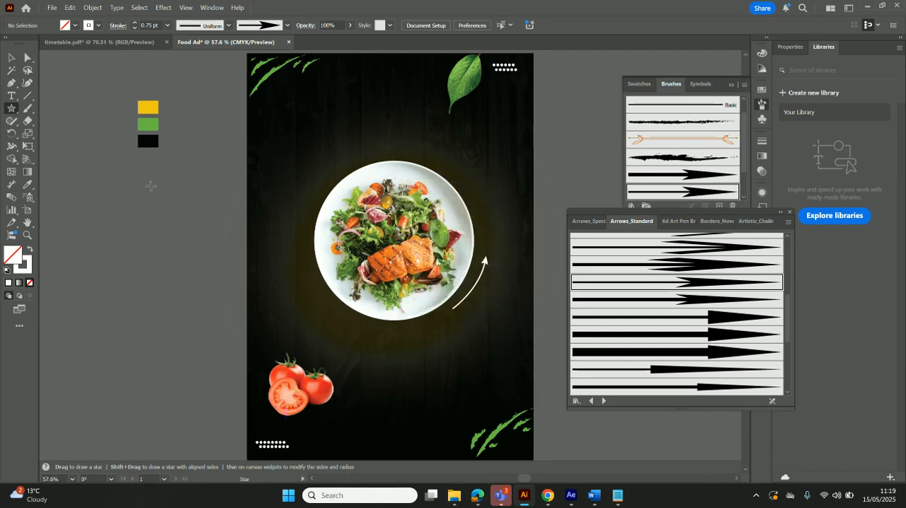
# Draw a many-pointed badge star with short, shallow points on the empty area beside the artboard, placed just below the colour swatches
pyautogui.moveTo(121, 171); pyautogui.dragTo(136, 190)
pyautogui.press('Down')
pyautogui.press('Down')
pyautogui.press('Down')
pyautogui.press('Down')
pyautogui.press('Down')
pyautogui.press('Down')
pyautogui.press('Down')
pyautogui.press('Down')
pyautogui.moveTo(136, 189); pyautogui.dragTo(137, 189)
pyautogui.press('Down')
pyautogui.press('Down')
pyautogui.press('Down')
pyautogui.press('Down')
pyautogui.press('Up')
pyautogui.press('Up')
pyautogui.press('Up')
pyautogui.press('Up')
pyautogui.press('Up')
pyautogui.press('Up')
pyautogui.press('Up')
pyautogui.press('Up')
pyautogui.moveTo(137, 188); pyautogui.dragTo(137, 188)
pyautogui.moveTo(136, 189); pyautogui.dragTo(183, 274)
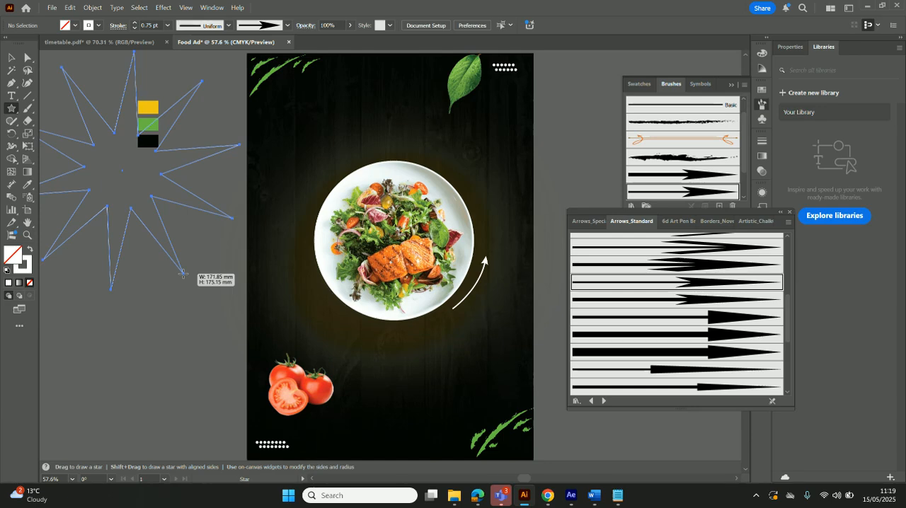
pyautogui.moveTo(182, 274)
pyautogui.mouseDown()
pyautogui.moveTo(186, 250)
pyautogui.moveTo(152, 203)
pyautogui.mouseUp()
pyautogui.press('Up')
pyautogui.press('Up')
pyautogui.press('Up')
pyautogui.press('Up')
pyautogui.press('Up')
pyautogui.press('Up')
pyautogui.press('v')
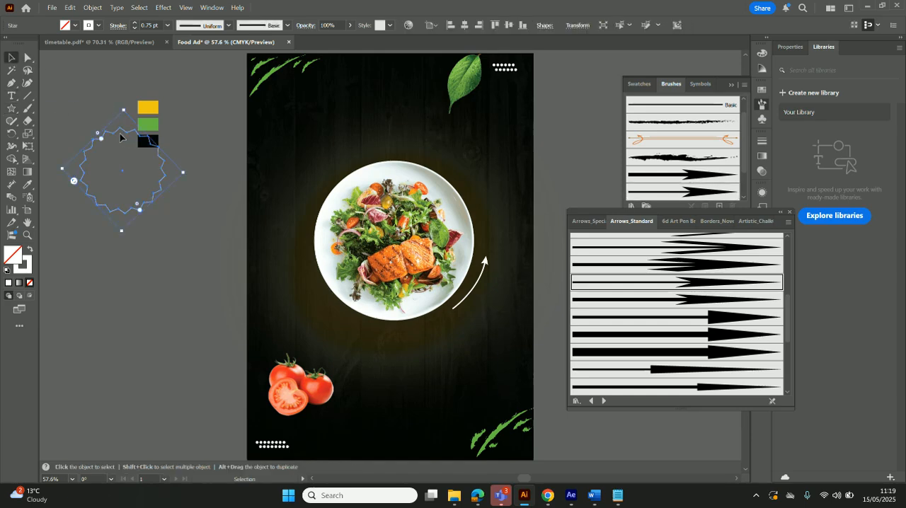
pyautogui.moveTo(117, 133); pyautogui.dragTo(153, 191)
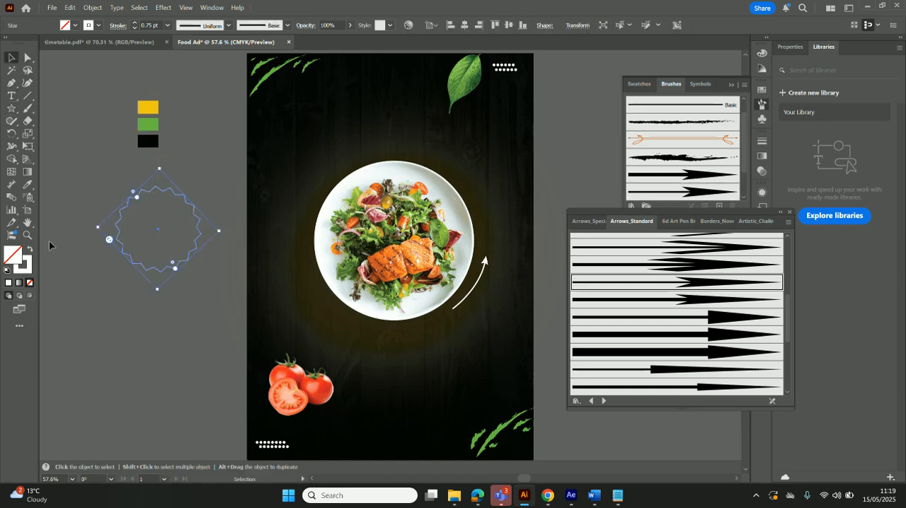
# Fill the star with the yellow sampled from the swatch, without a stroke, and move it nearer to the artboard
pyautogui.click(30, 250)
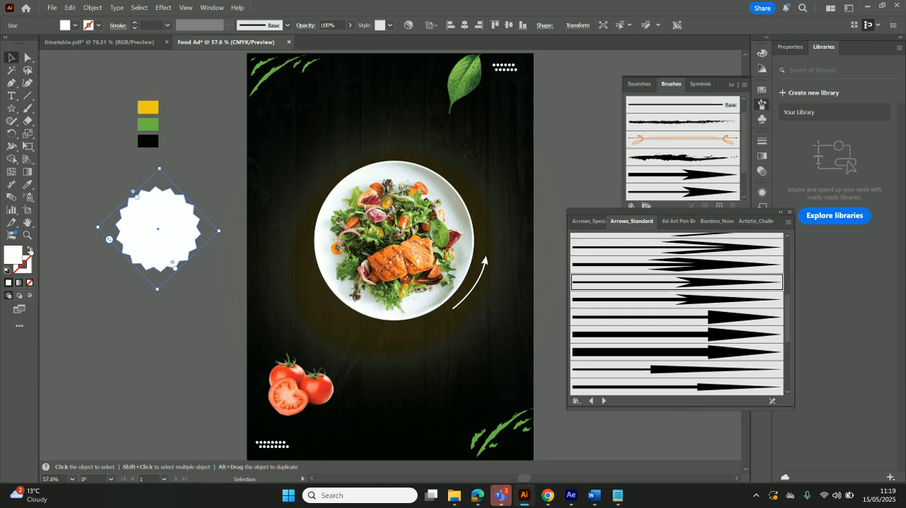
pyautogui.click(27, 184)
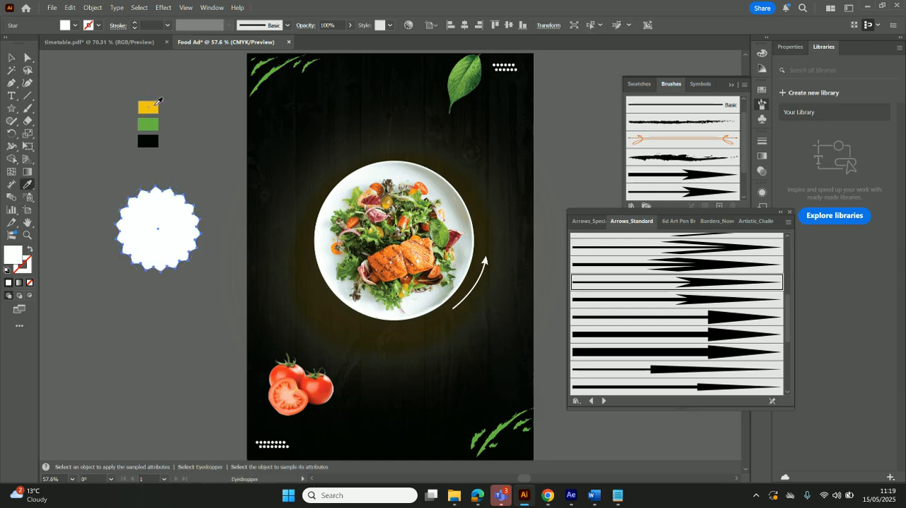
pyautogui.click(155, 105)
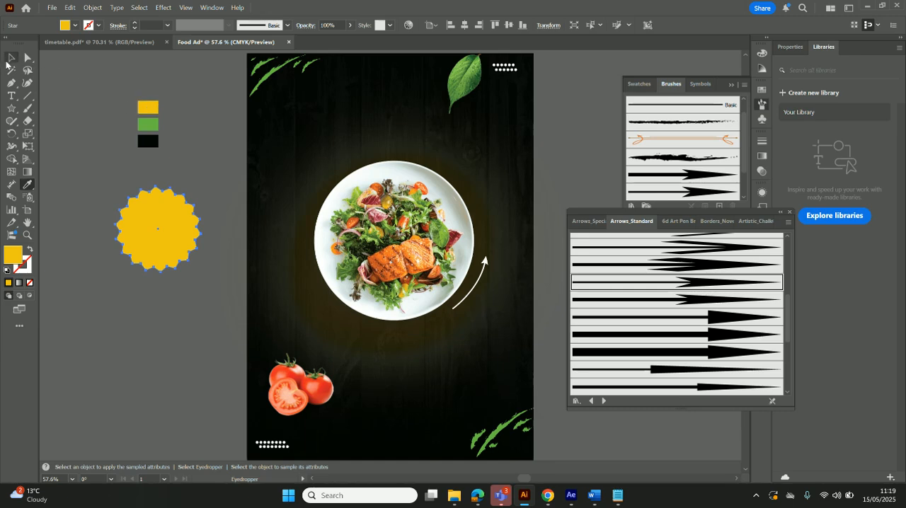
pyautogui.press('v')
pyautogui.moveTo(166, 225); pyautogui.dragTo(203, 206)
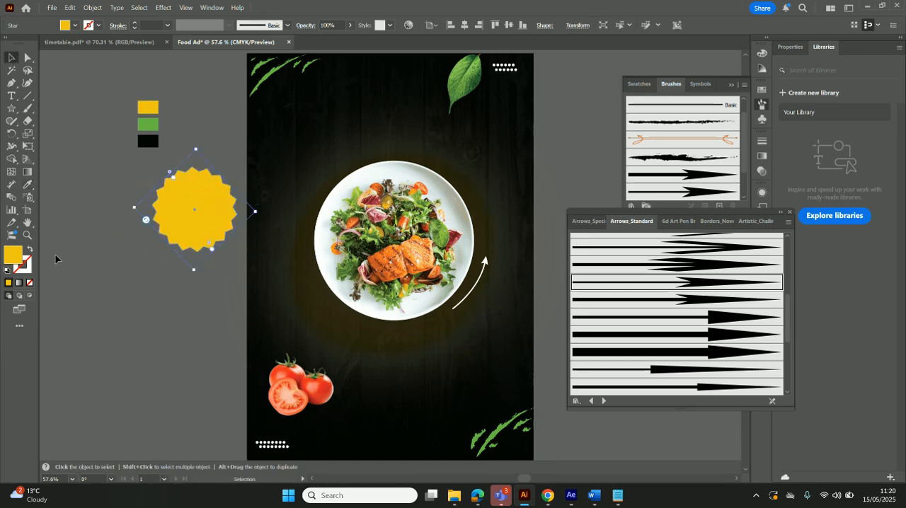
# Give the yellow star a near-white stroke and set the stroke weight to 3 pt
pyautogui.click(27, 267)
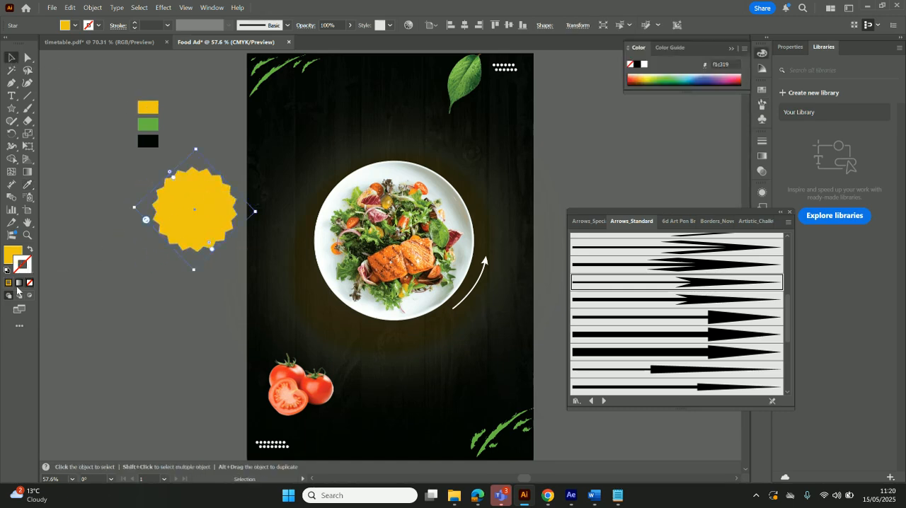
pyautogui.doubleClick(19, 270)
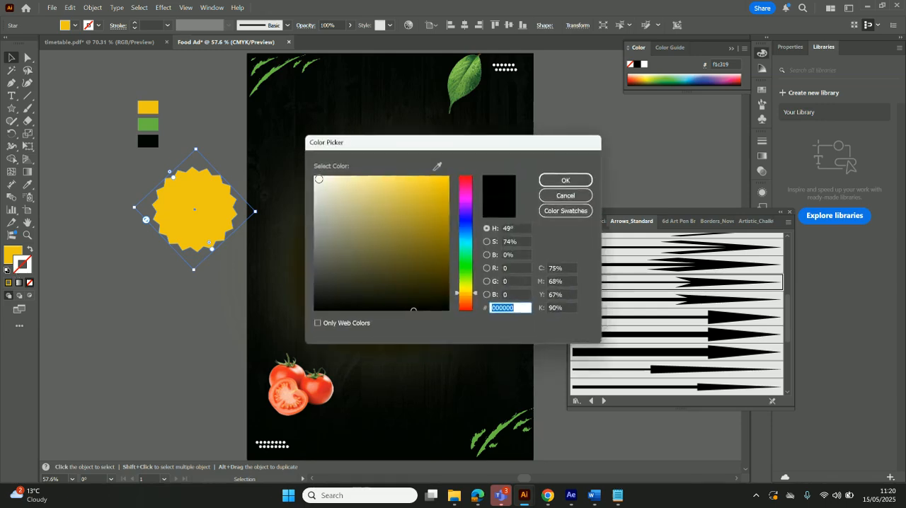
pyautogui.click(315, 179)
pyautogui.click(549, 181)
pyautogui.moveTo(207, 193); pyautogui.dragTo(214, 183)
pyautogui.click(168, 26)
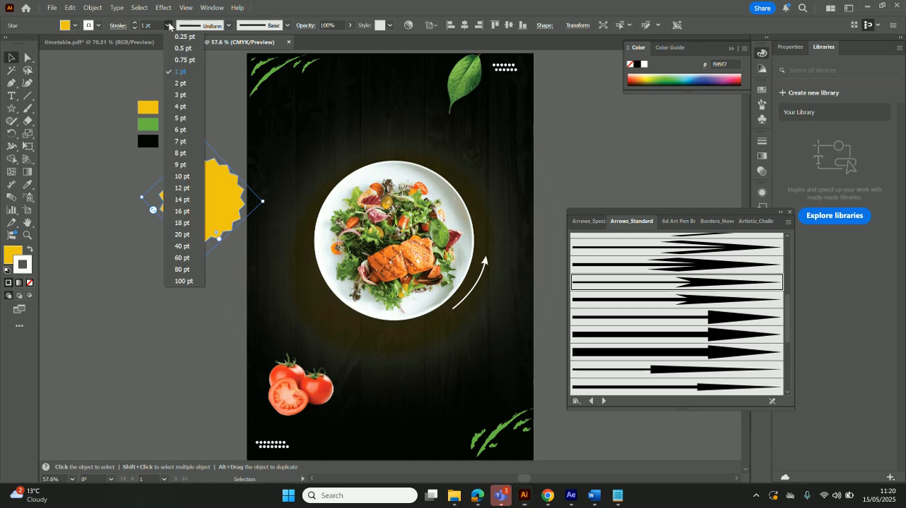
pyautogui.click(175, 90)
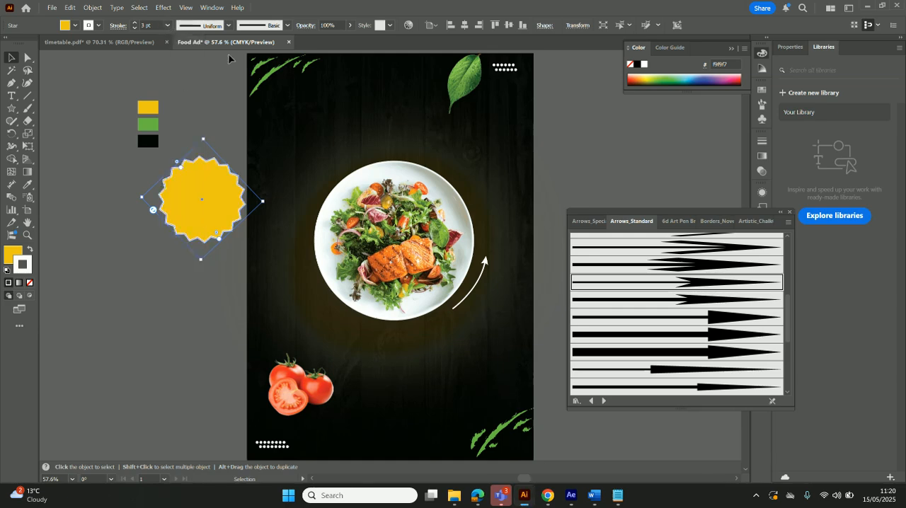
# Try the ragged ink brush and the soft 6.00 brush on the star's outline, then apply the thin rough-edged brush
pyautogui.click(228, 26)
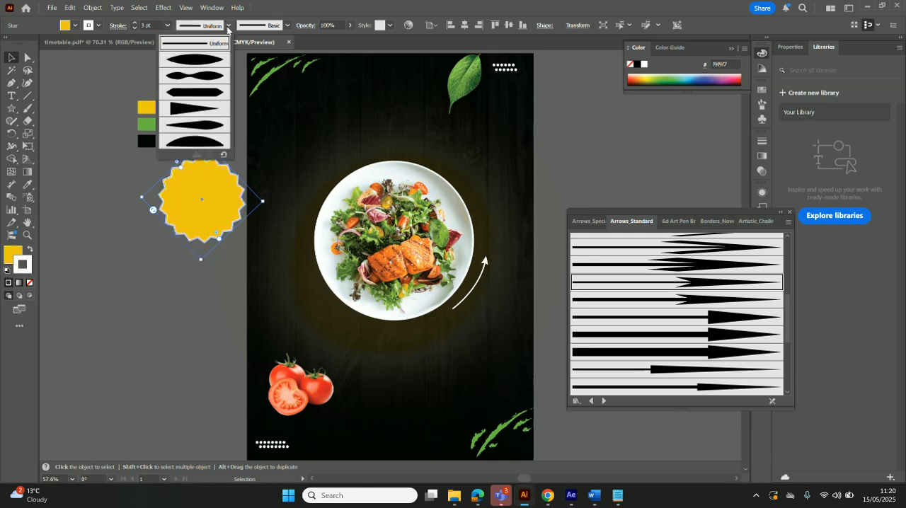
pyautogui.click(286, 25)
pyautogui.click(286, 26)
pyautogui.click(259, 59)
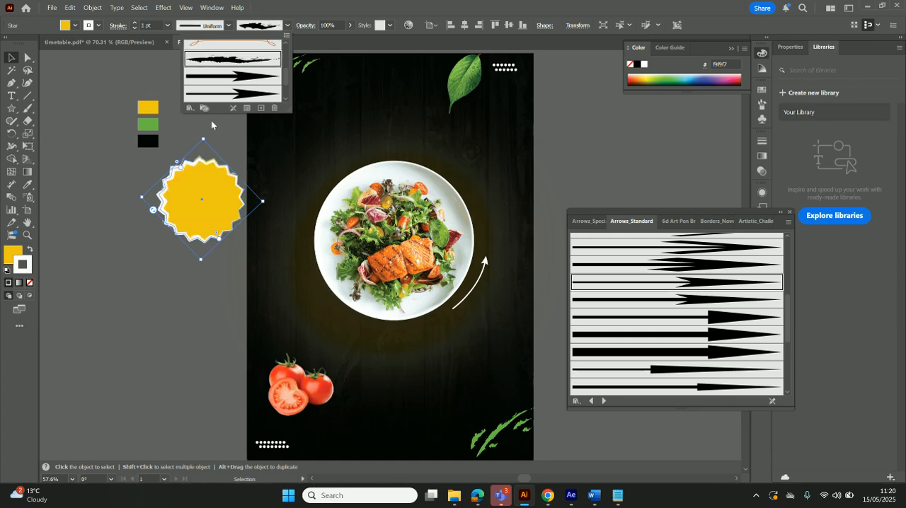
pyautogui.scroll(-2, 256, 69)
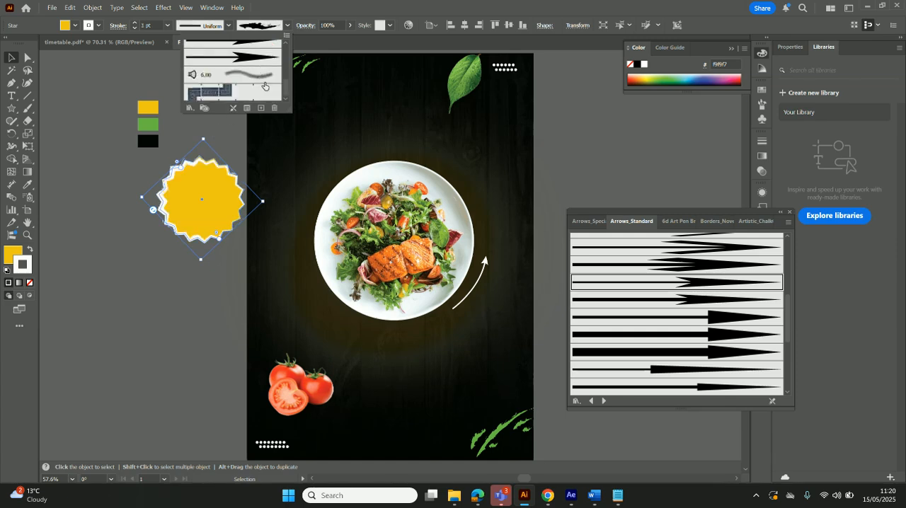
pyautogui.click(262, 75)
pyautogui.scroll(3, 266, 60)
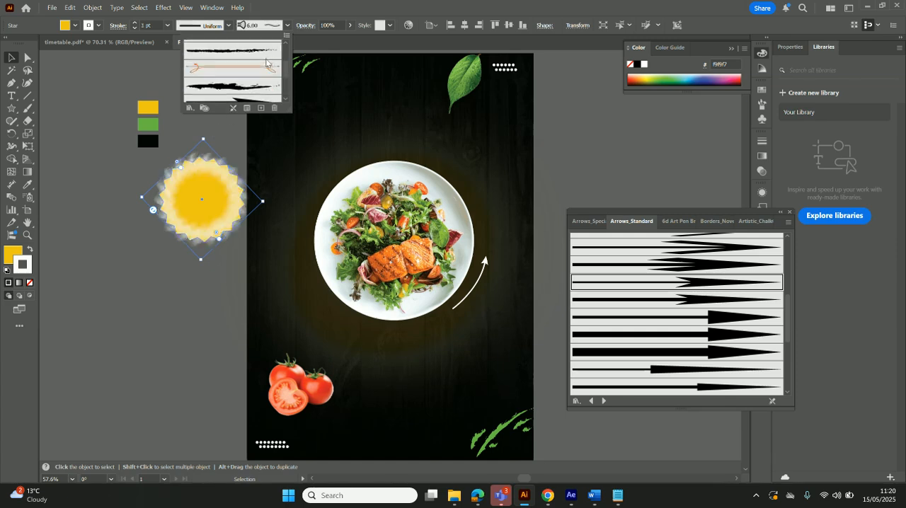
pyautogui.click(255, 99)
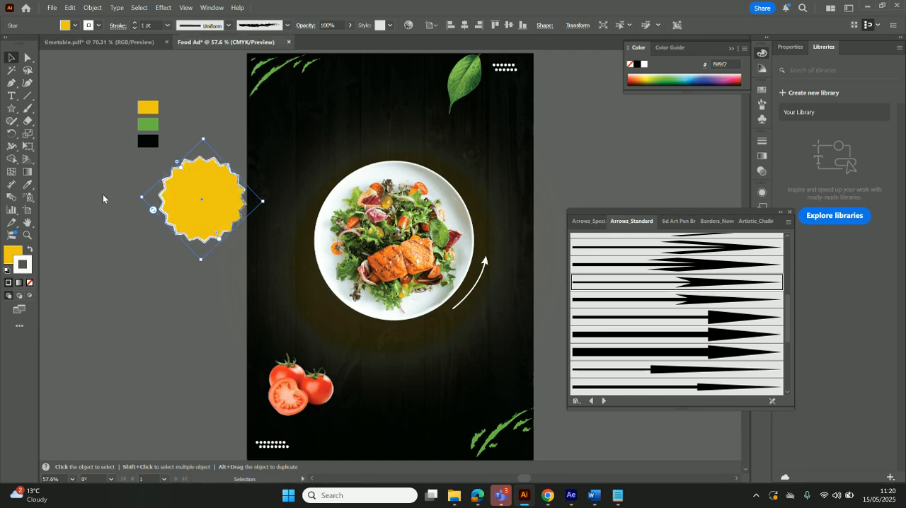
# Shrink the star, place it overlapping the plate's upper-left rim, and rotate it slightly counterclockwise
pyautogui.click(102, 193)
pyautogui.click(194, 198)
pyautogui.moveTo(202, 141); pyautogui.dragTo(204, 170)
pyautogui.moveTo(203, 205); pyautogui.dragTo(318, 188)
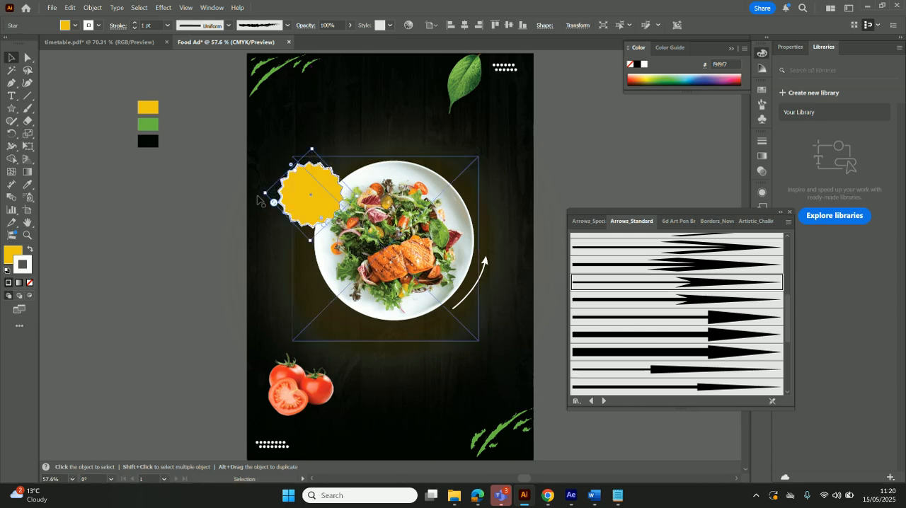
pyautogui.click(236, 184)
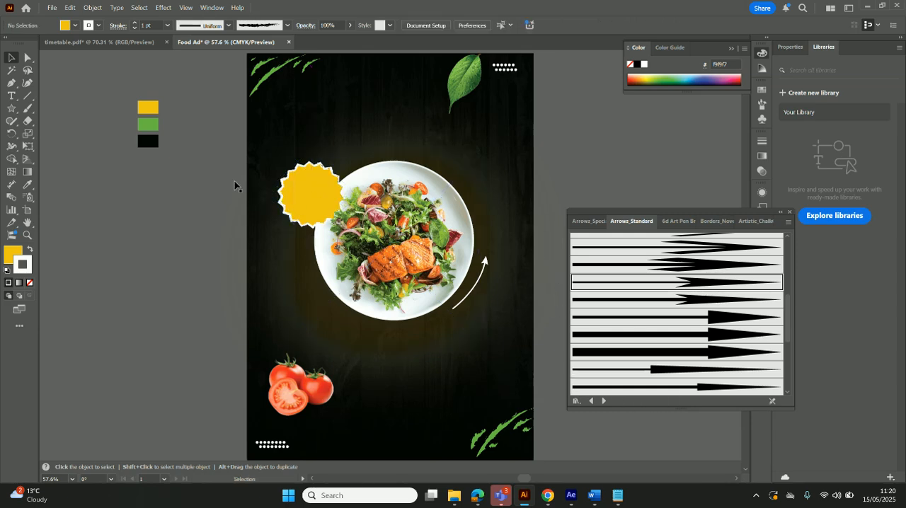
pyautogui.click(307, 188)
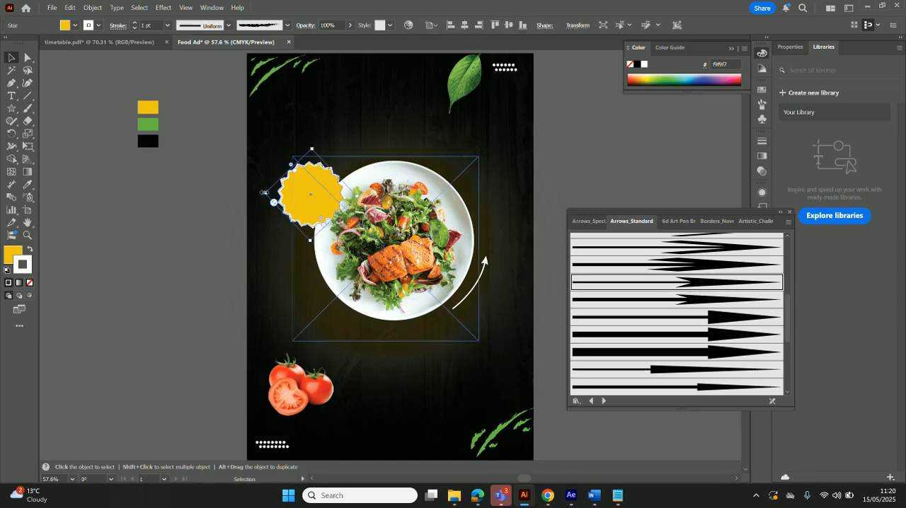
pyautogui.moveTo(263, 193); pyautogui.dragTo(323, 220)
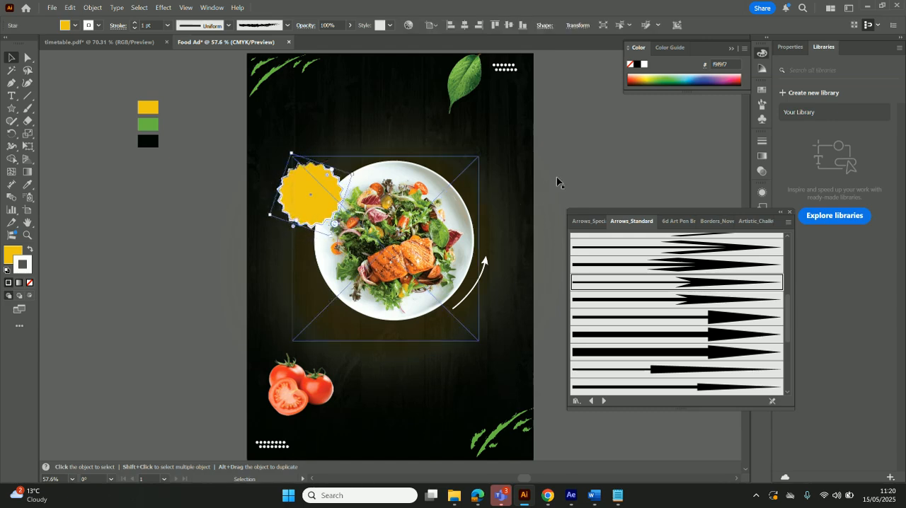
pyautogui.moveTo(556, 177); pyautogui.dragTo(463, 193)
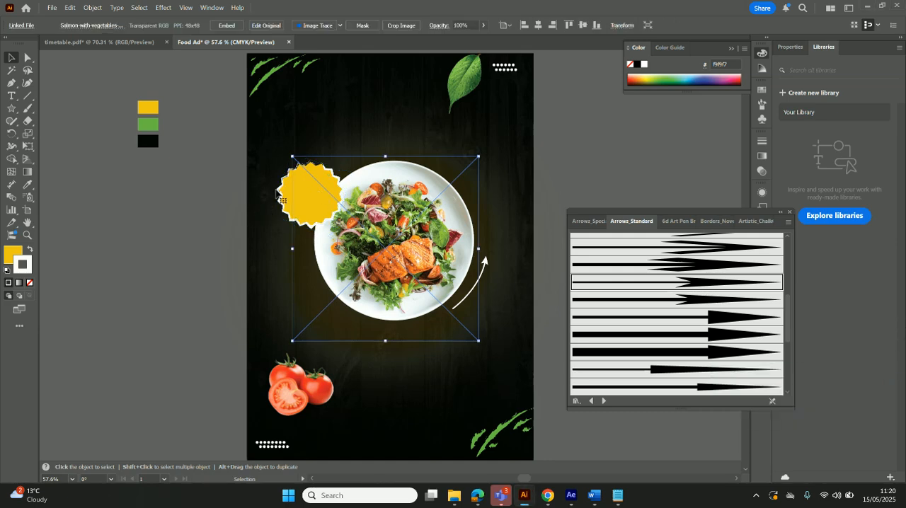
pyautogui.click(167, 10)
pyautogui.moveTo(254, 150)
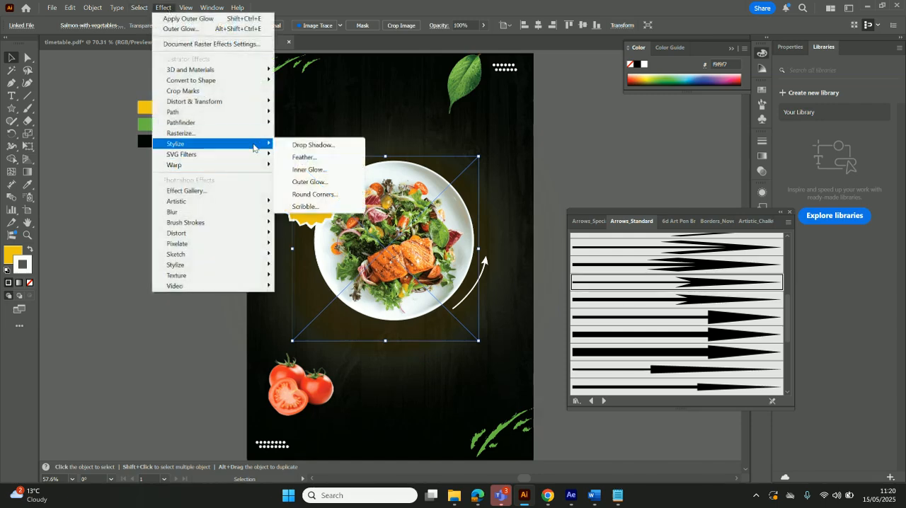
pyautogui.click(322, 147)
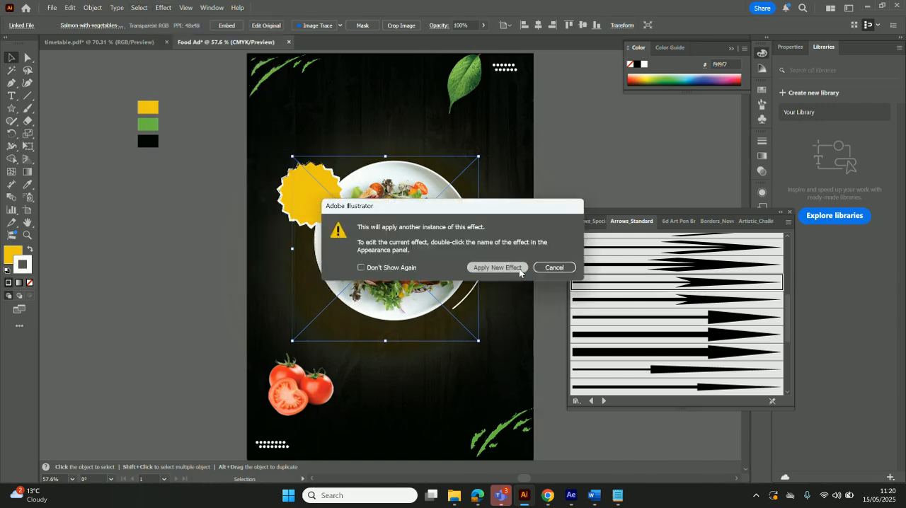
pyautogui.click(541, 265)
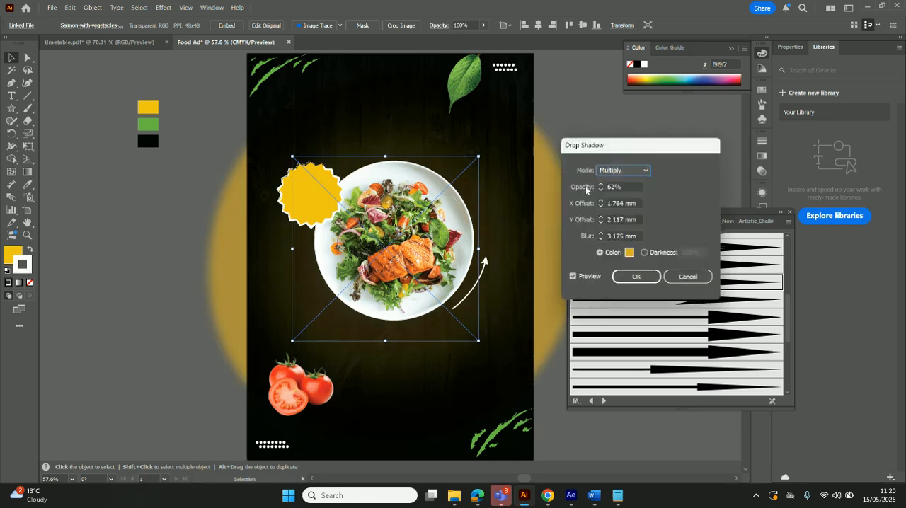
pyautogui.press('Escape')
# Add a Multiply drop shadow in near-black #050505 to the star, with 62% opacity, 1.764 mm and 2.117 mm offsets, and 3.175 mm blur
pyautogui.click(286, 197)
pyautogui.click(163, 7)
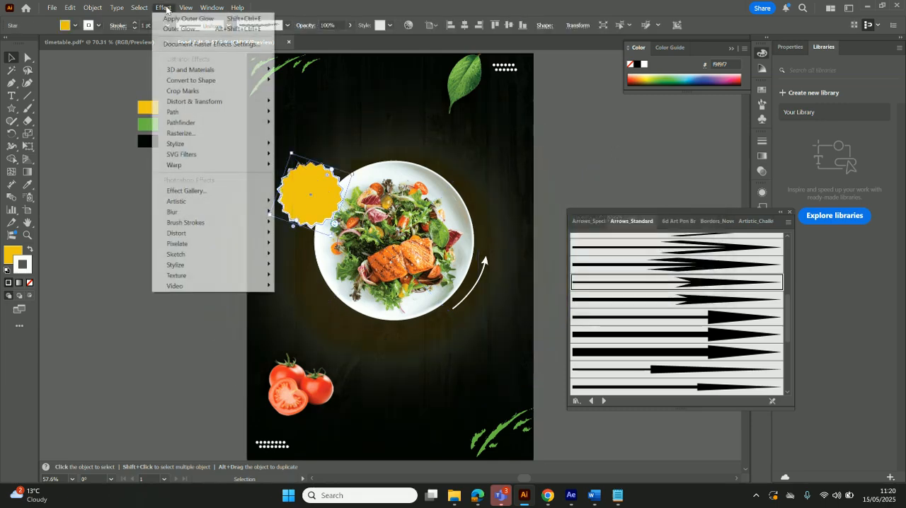
pyautogui.moveTo(207, 144)
pyautogui.click(311, 144)
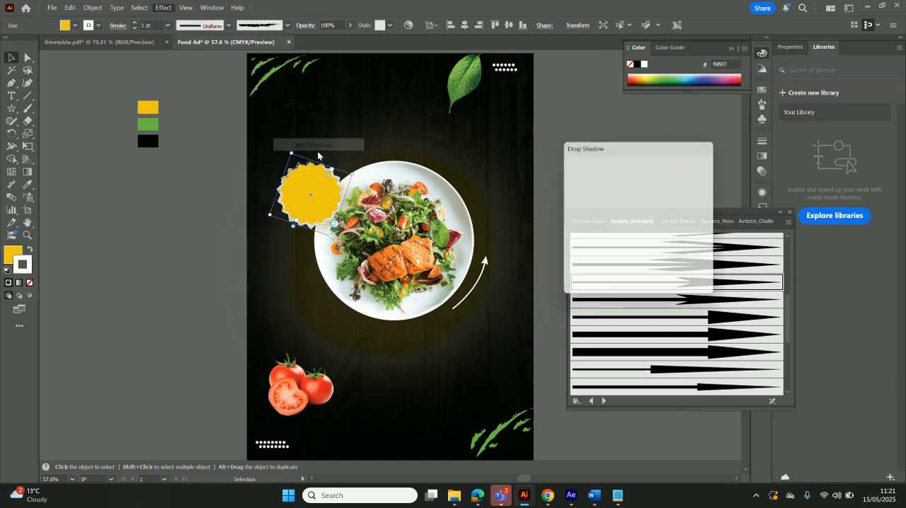
pyautogui.click(628, 252)
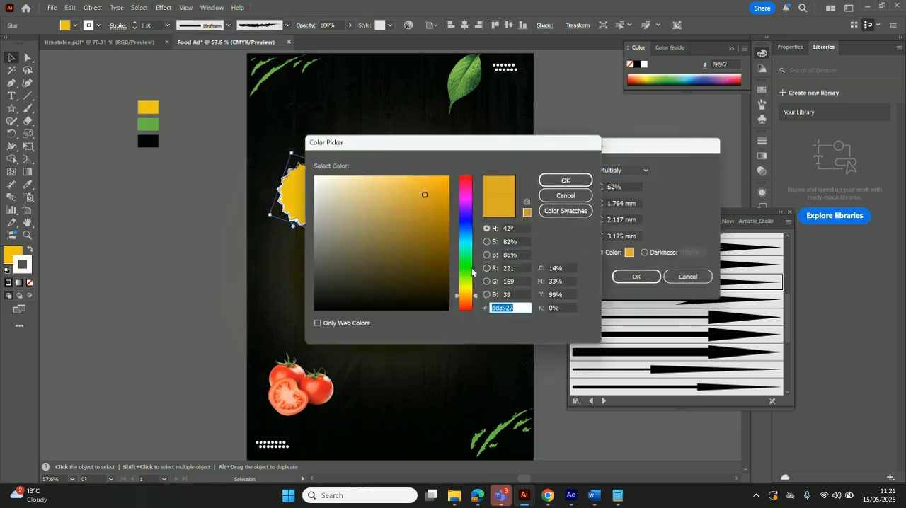
pyautogui.click(315, 304)
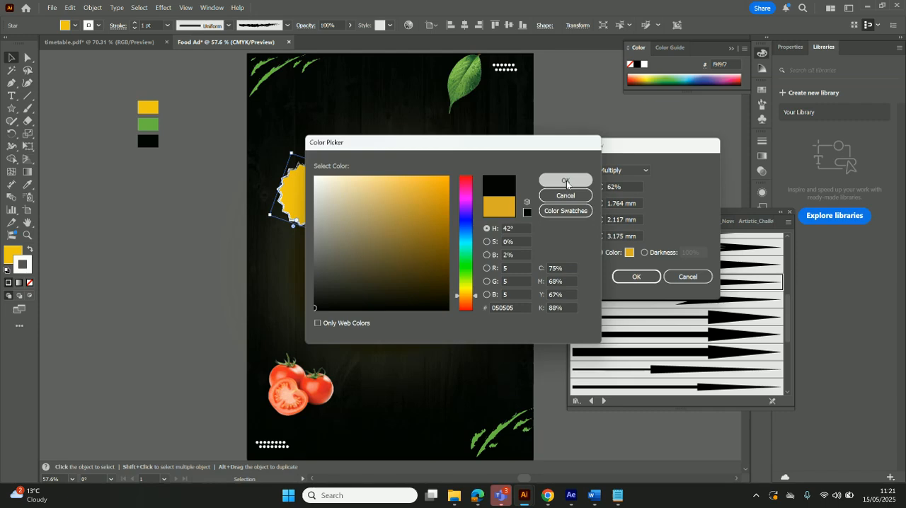
pyautogui.click(566, 180)
pyautogui.click(643, 279)
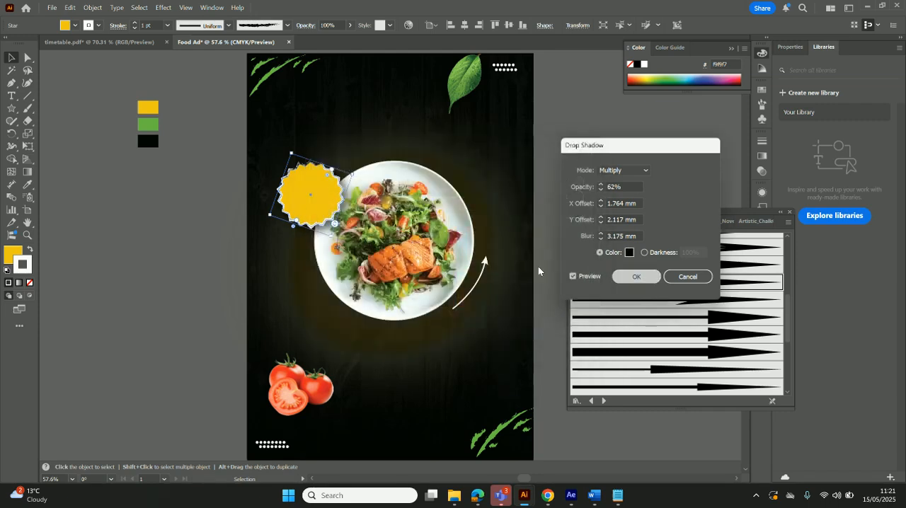
# Add the text "50% OFF" on two lines in the empty area beside the artboard, below the colour swatches
pyautogui.click(547, 167)
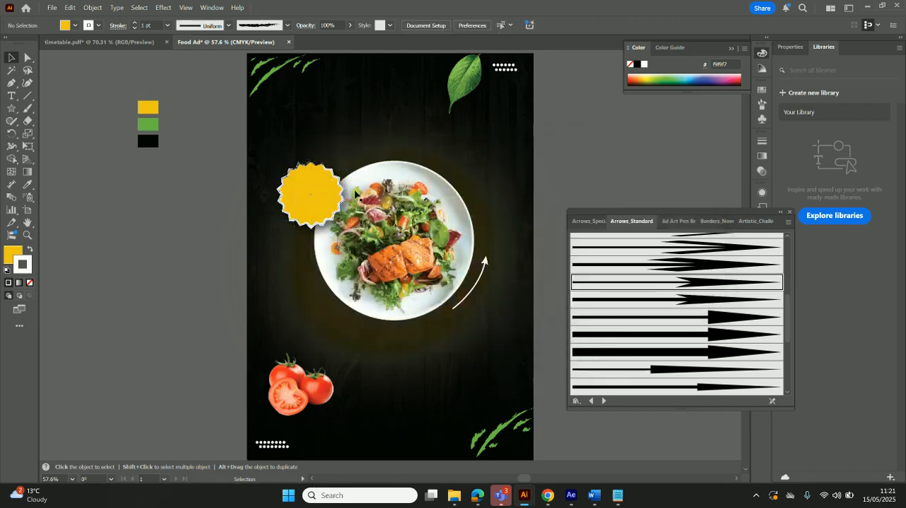
pyautogui.click(13, 95)
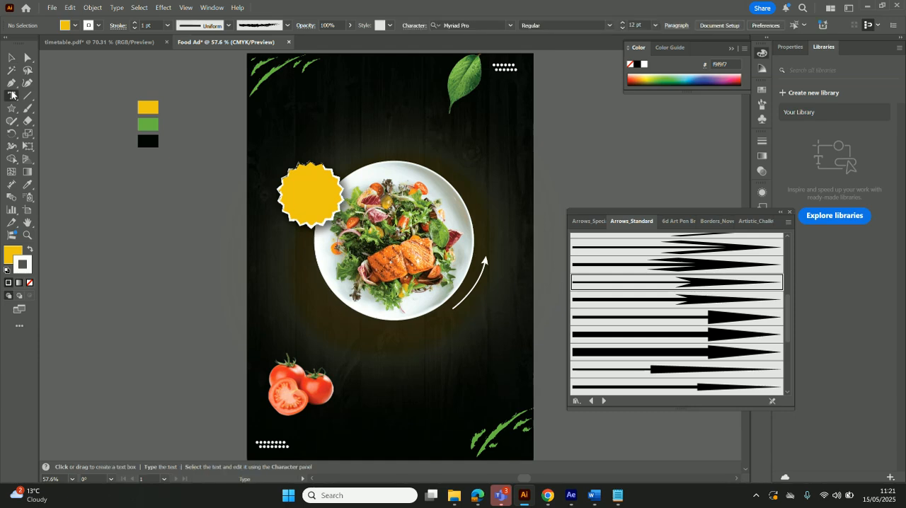
pyautogui.click(123, 213)
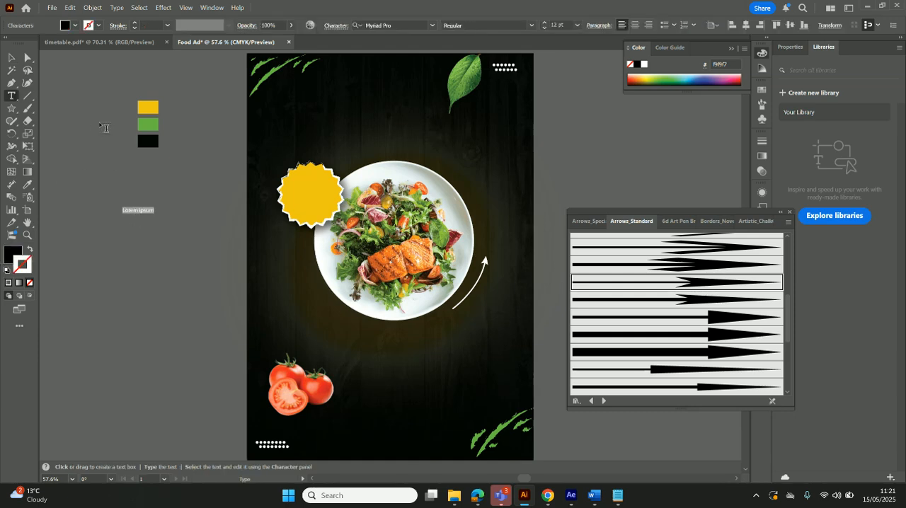
pyautogui.hotkey('ctrl', 'z')
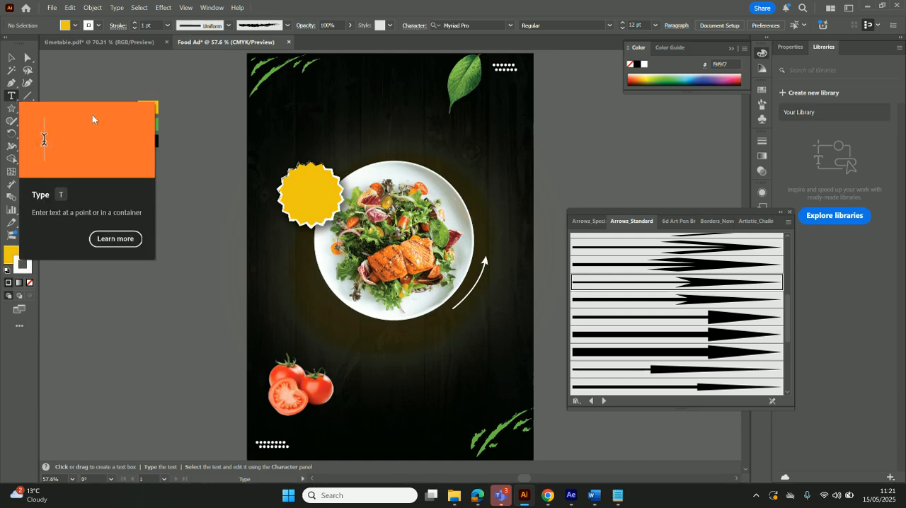
pyautogui.hotkey('ctrl', 't')
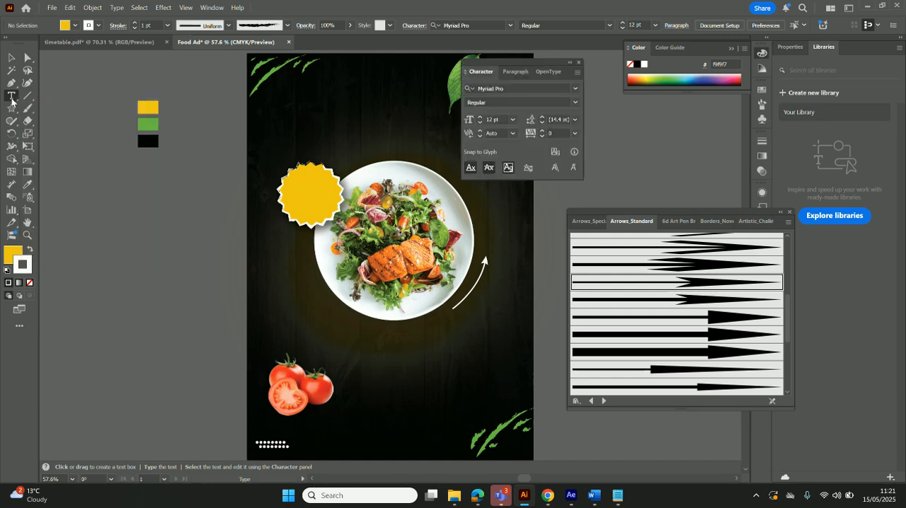
pyautogui.click(134, 191)
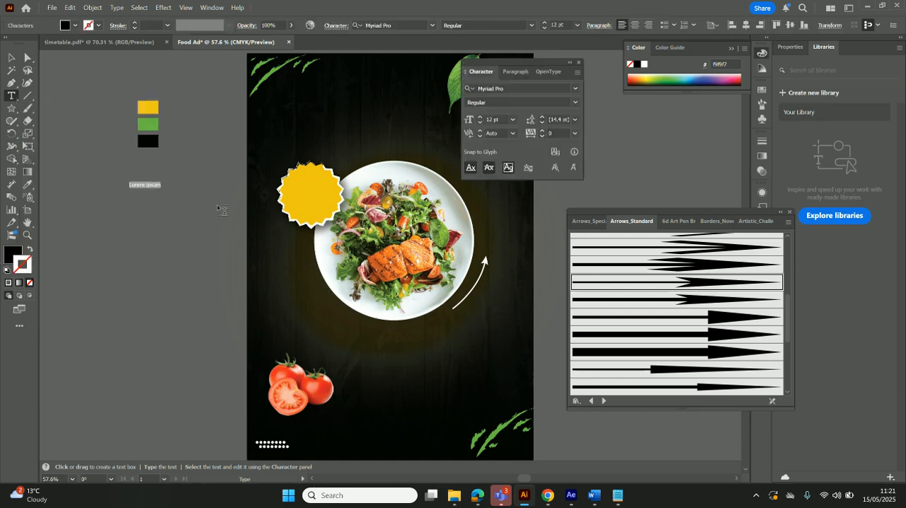
pyautogui.press('BackSpace')
pyautogui.click(11, 58)
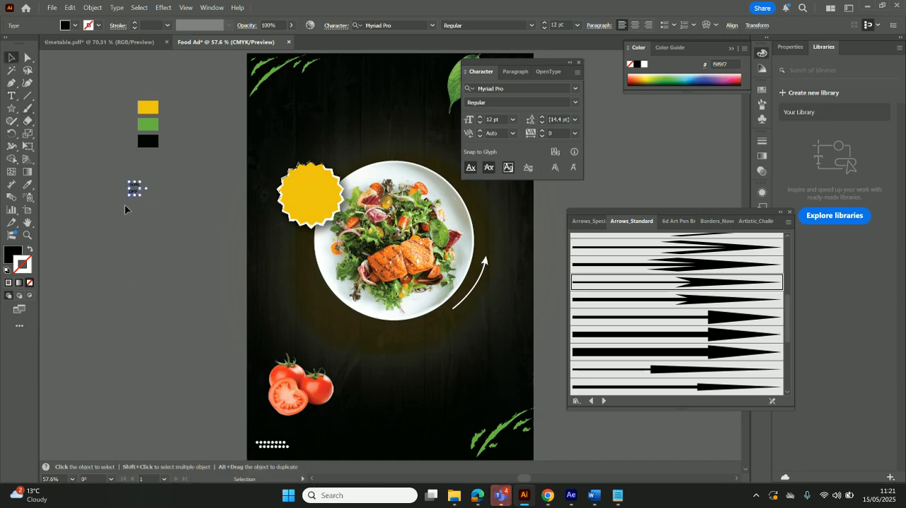
# Change the fill colour of the "50% OFF" text to white
pyautogui.click(12, 257)
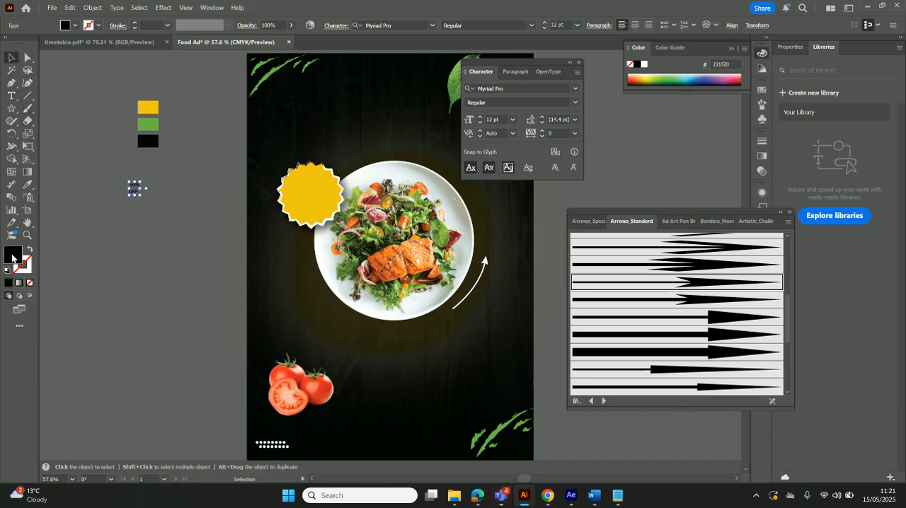
pyautogui.doubleClick(12, 256)
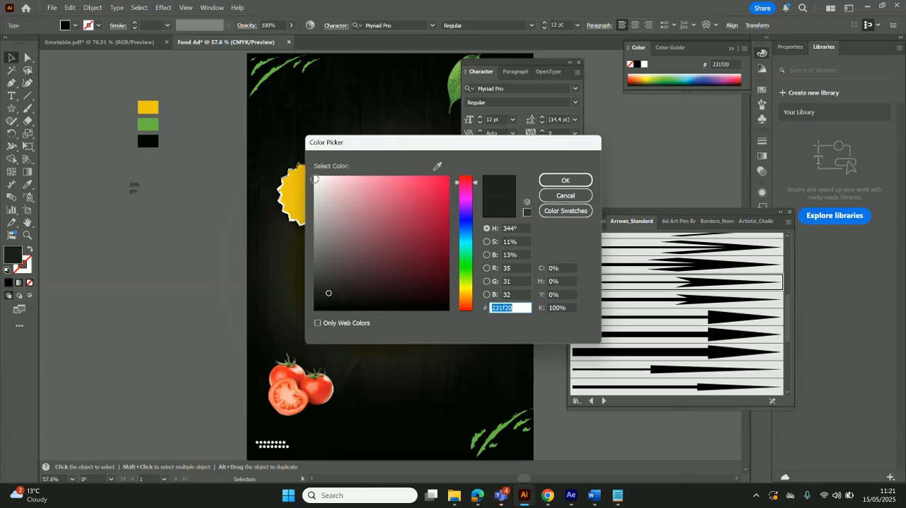
pyautogui.click(314, 179)
pyautogui.click(566, 180)
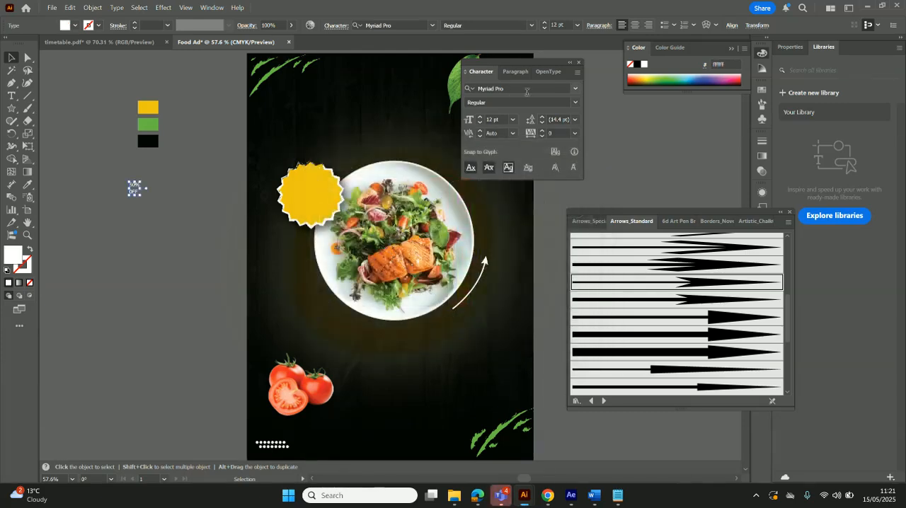
# Set the "50% OFF" text in Bahnschrift Bold SemiCondensed at a size of 48 pt
pyautogui.click(575, 89)
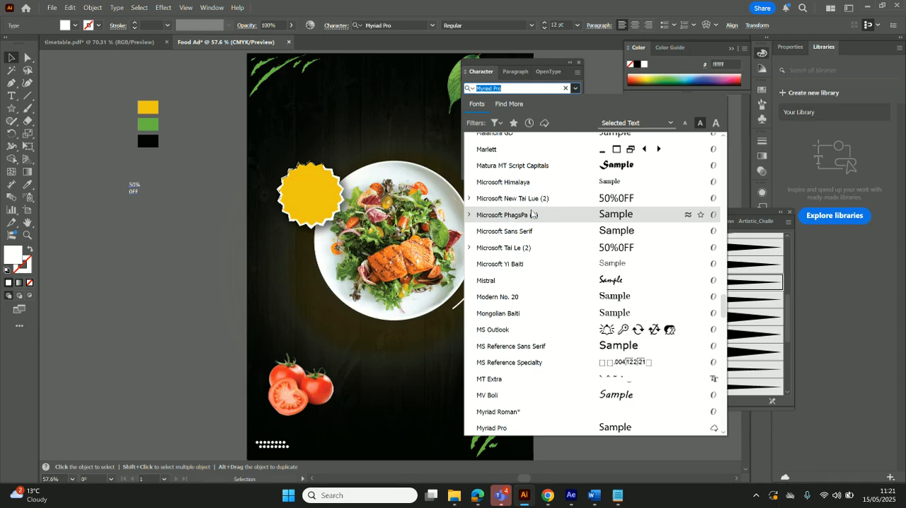
pyautogui.scroll(10, 566, 278)
pyautogui.scroll(15, 566, 278)
pyautogui.scroll(10, 573, 266)
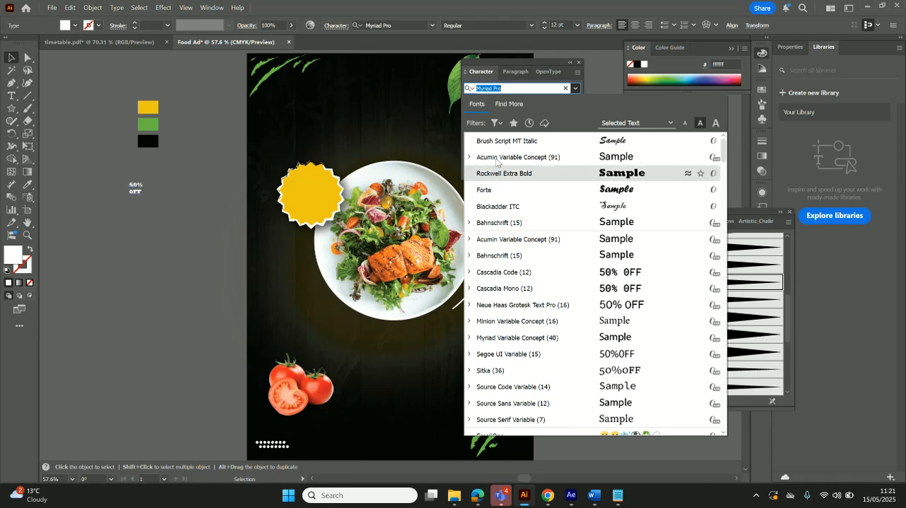
pyautogui.click(469, 256)
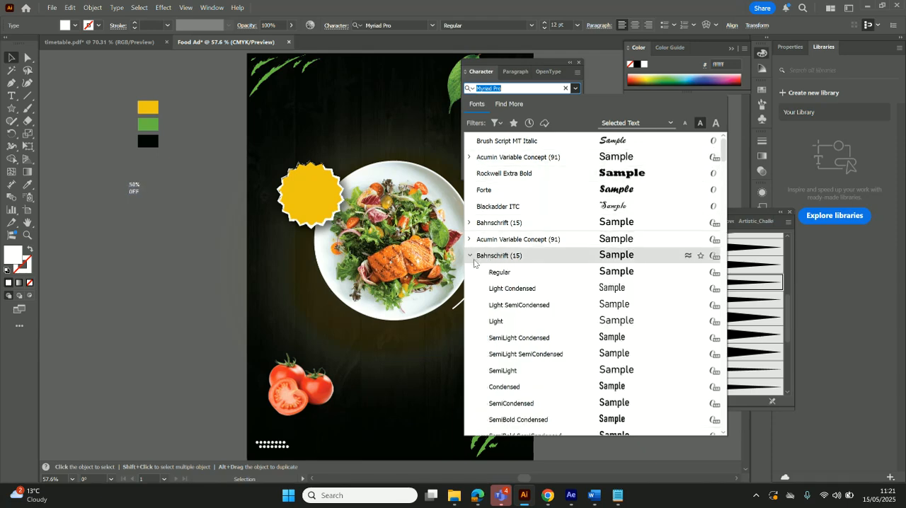
pyautogui.scroll(-3, 587, 290)
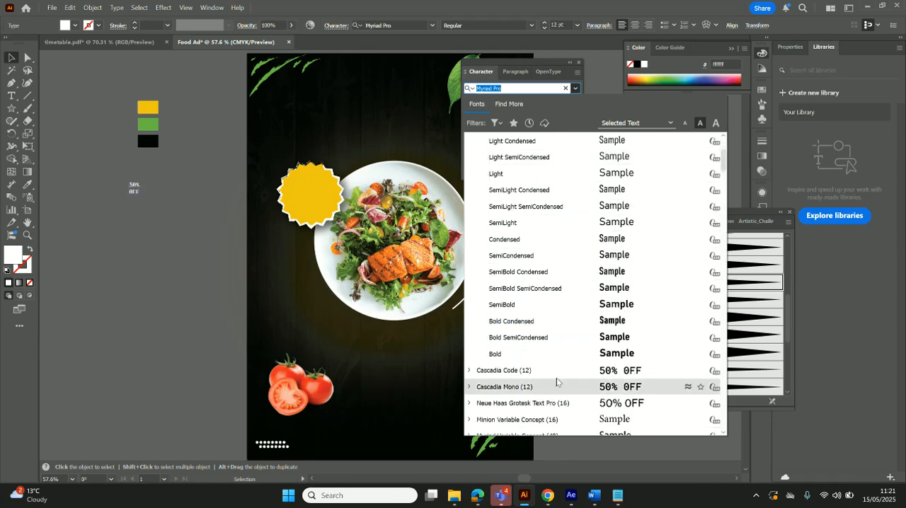
pyautogui.click(623, 338)
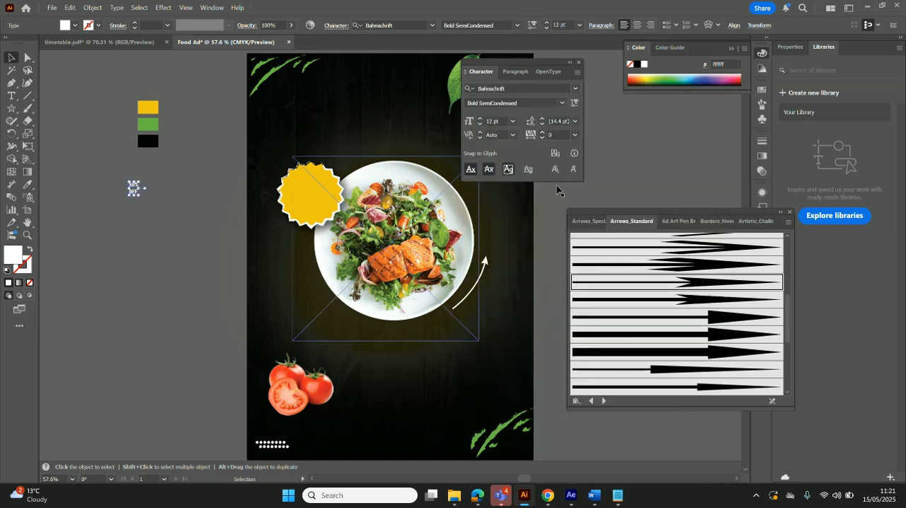
pyautogui.click(513, 122)
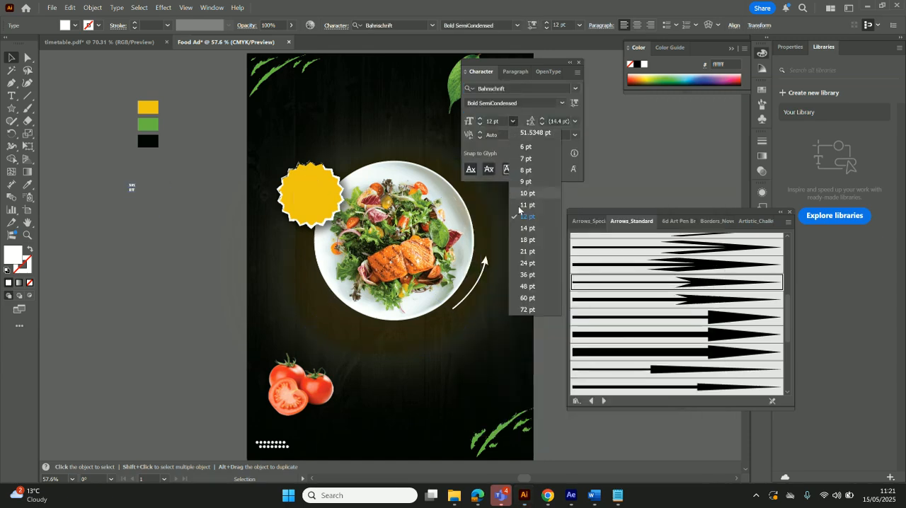
pyautogui.click(530, 288)
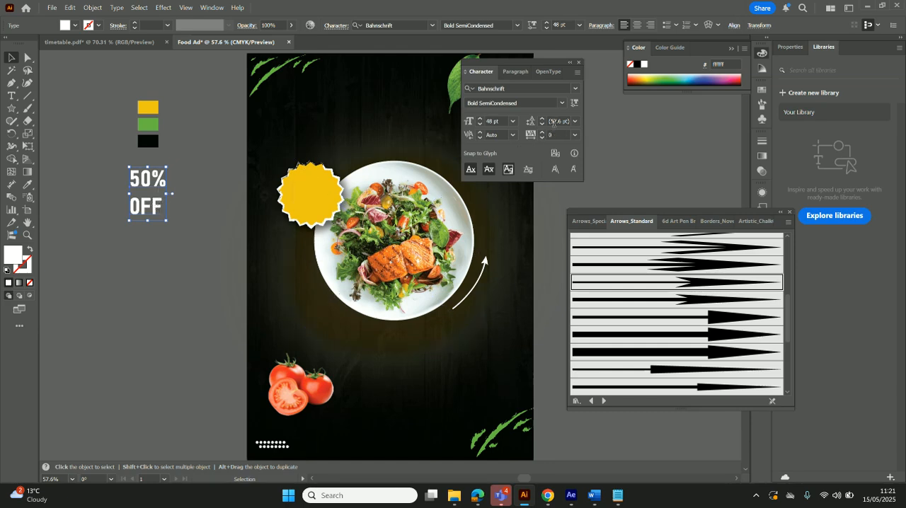
# Tighten the leading of the "50% OFF" text to 39 pt and place the text centred on the yellow star badge
pyautogui.click(543, 123)
pyautogui.click(543, 122)
pyautogui.click(543, 122)
pyautogui.click(543, 122)
pyautogui.click(550, 121)
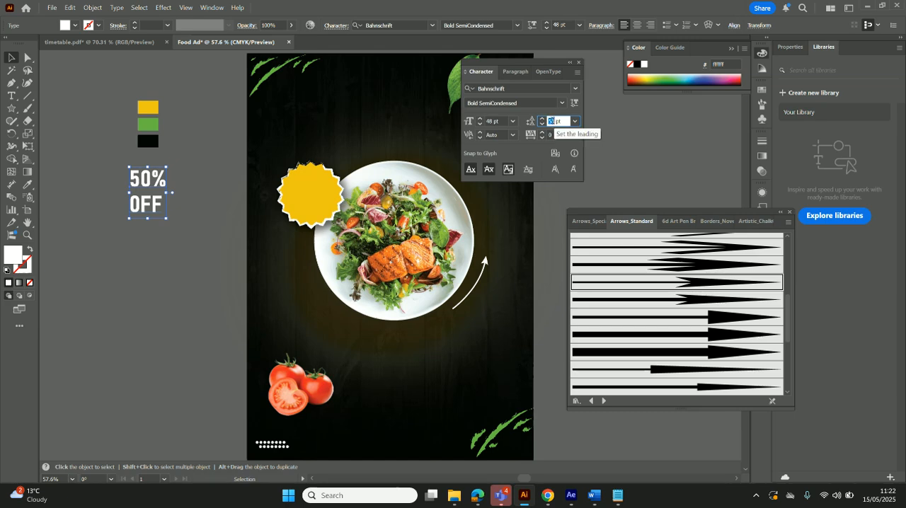
pyautogui.click(543, 124)
pyautogui.click(543, 125)
pyautogui.click(543, 125)
pyautogui.click(543, 125)
pyautogui.click(543, 124)
pyautogui.click(543, 125)
pyautogui.click(542, 125)
pyautogui.click(543, 125)
pyautogui.click(543, 125)
pyautogui.click(543, 125)
pyautogui.click(542, 124)
pyautogui.click(542, 125)
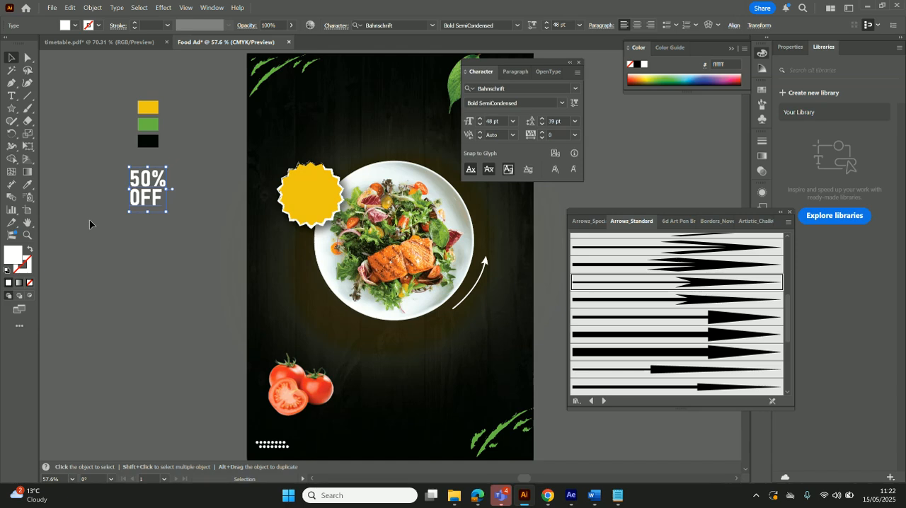
pyautogui.moveTo(154, 198); pyautogui.dragTo(319, 203)
pyautogui.click(203, 234)
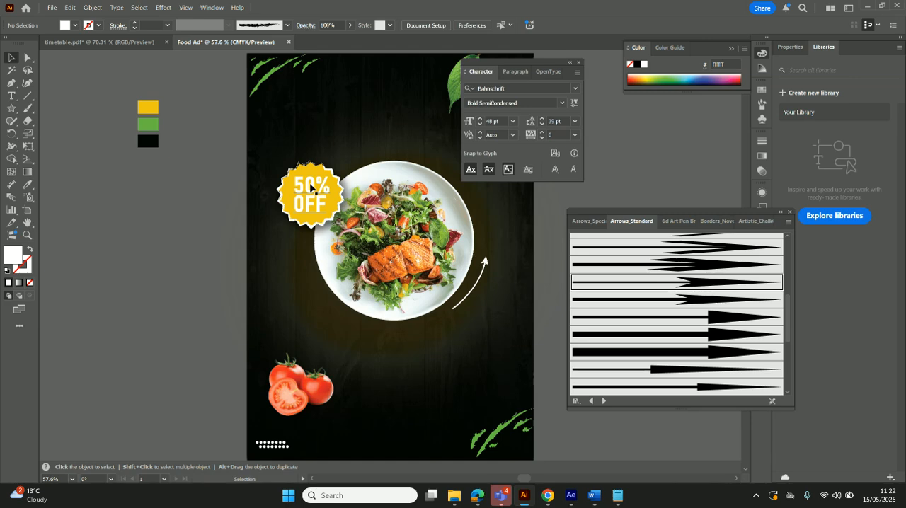
# Add the text "Delicious" in the empty area beside the artboard
pyautogui.click(12, 96)
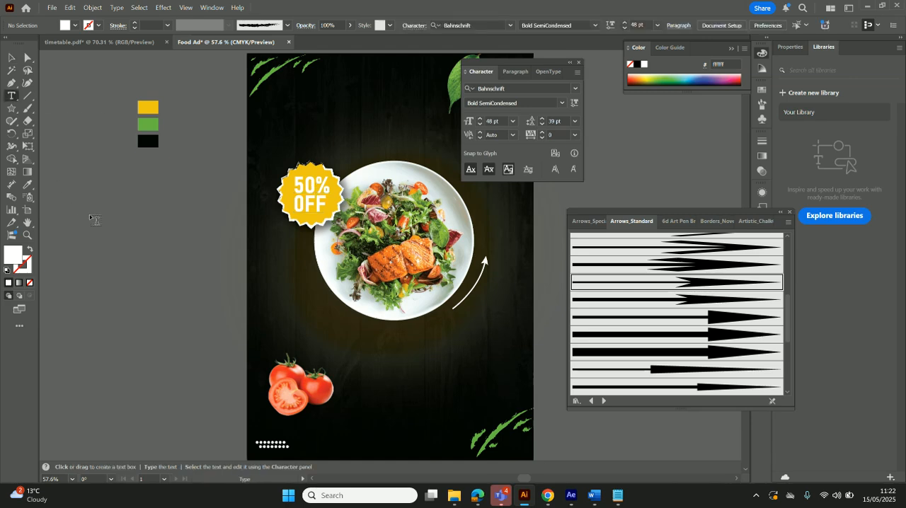
pyautogui.click(90, 216)
pyautogui.write('De')
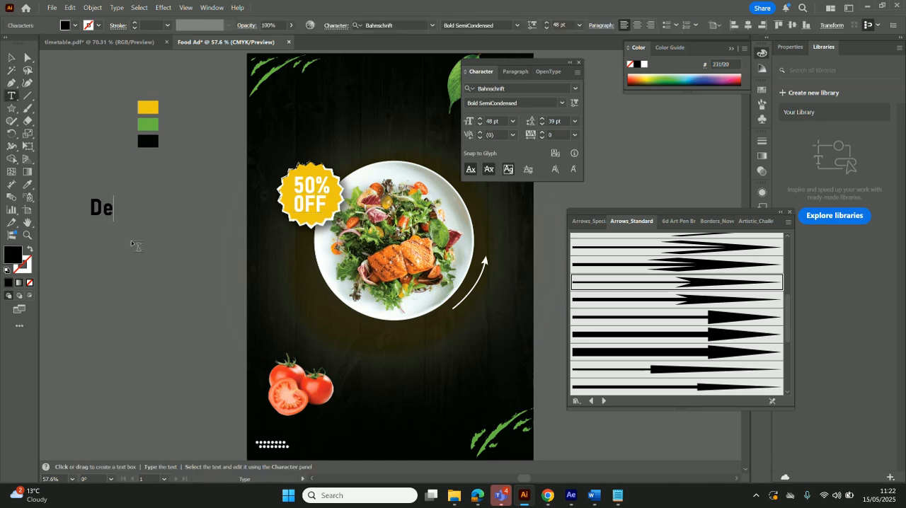
pyautogui.write('licioous')
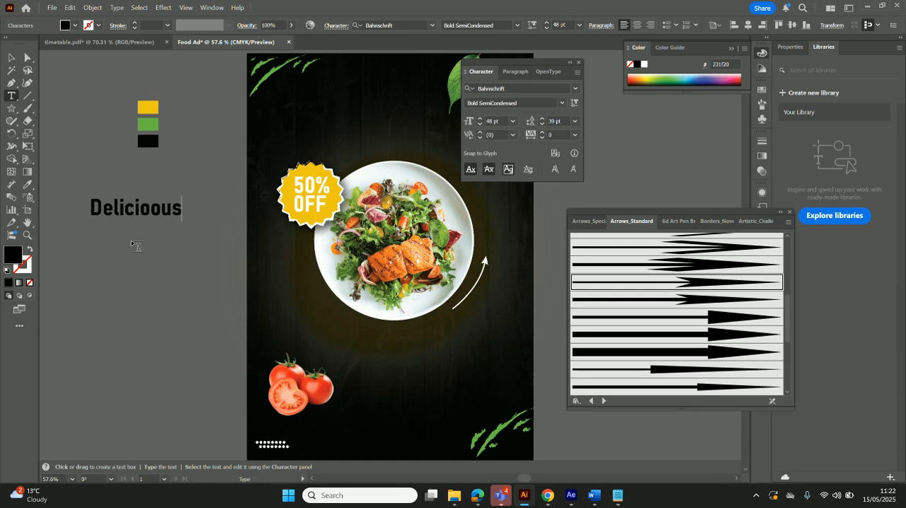
pyautogui.press('BackSpace')
pyautogui.press('BackSpace')
pyautogui.press('BackSpace')
pyautogui.write('us')
# Set the "Delicious" text in Brush Script MT Italic and give it a near-white #F9F9F9 fill
pyautogui.moveTo(96, 206); pyautogui.dragTo(173, 207)
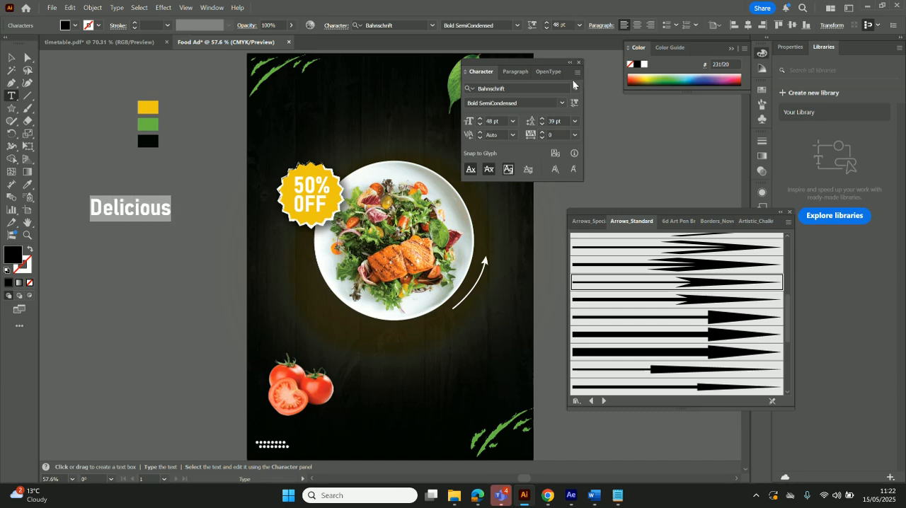
pyautogui.click(11, 57)
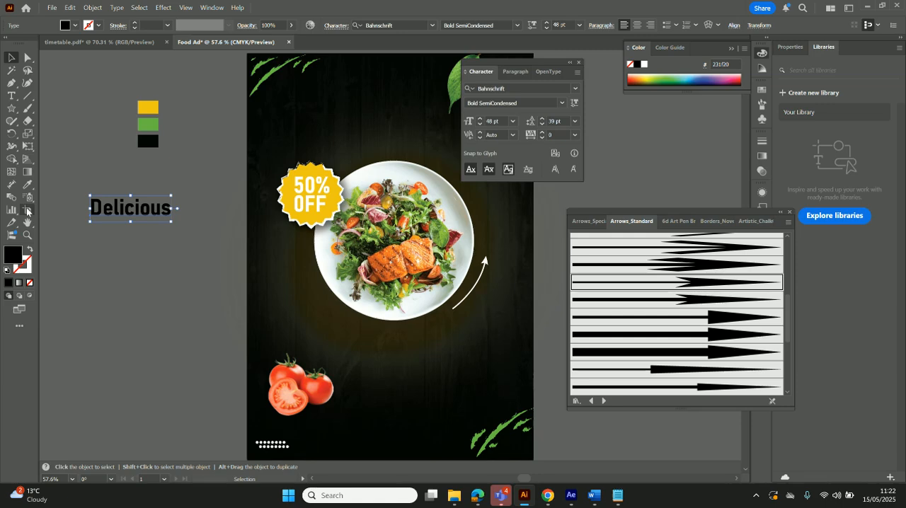
pyautogui.click(575, 89)
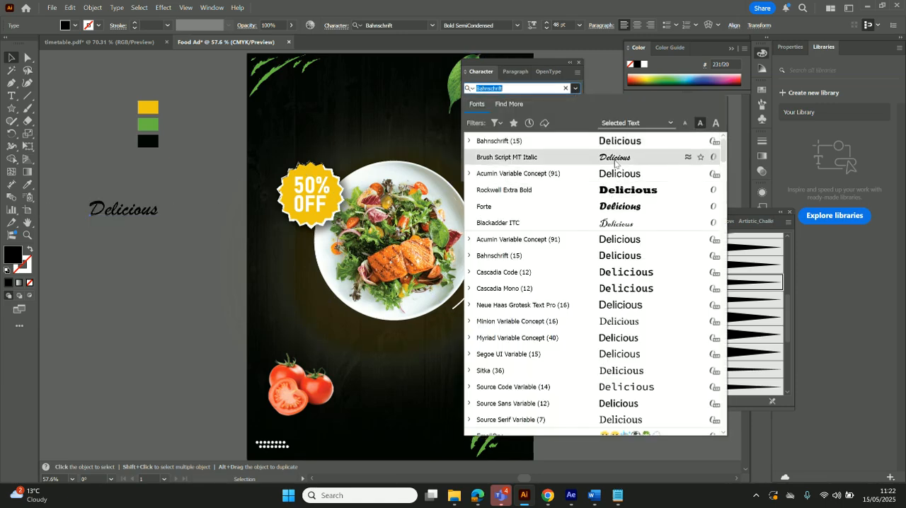
pyautogui.click(614, 161)
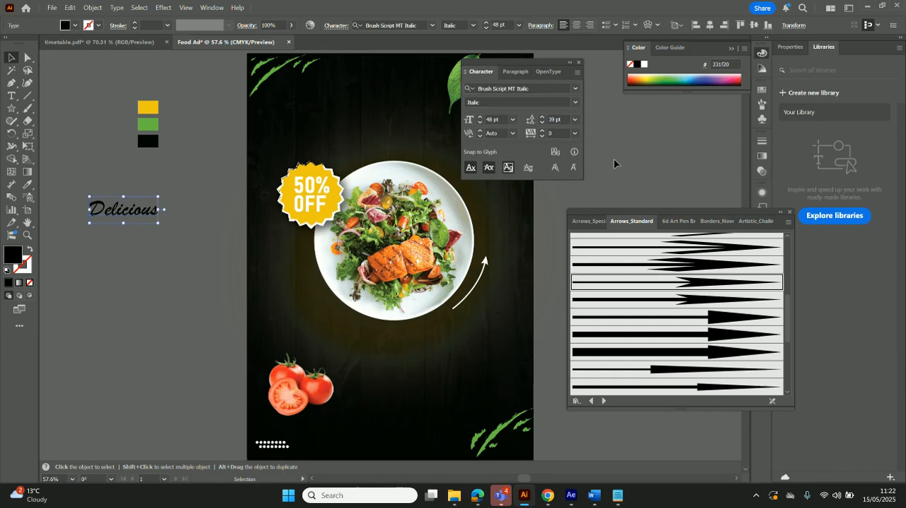
pyautogui.doubleClick(17, 258)
pyautogui.click(315, 178)
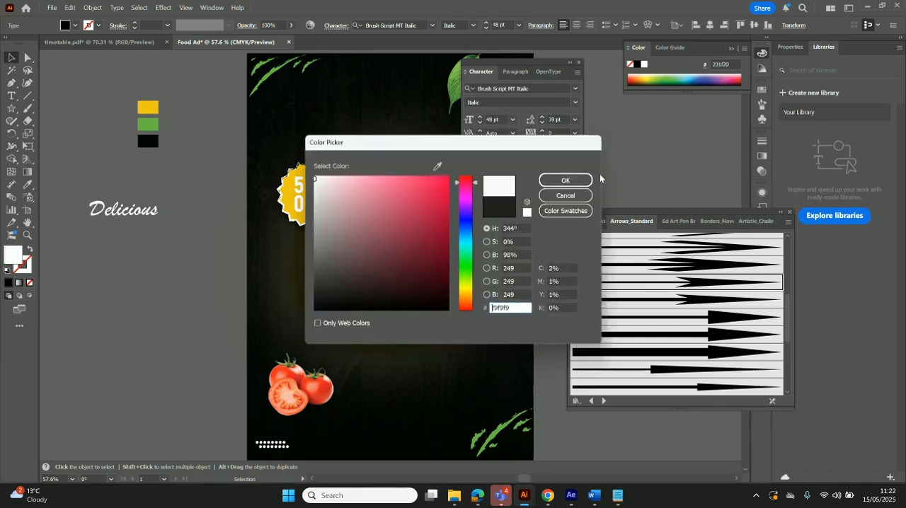
pyautogui.click(564, 180)
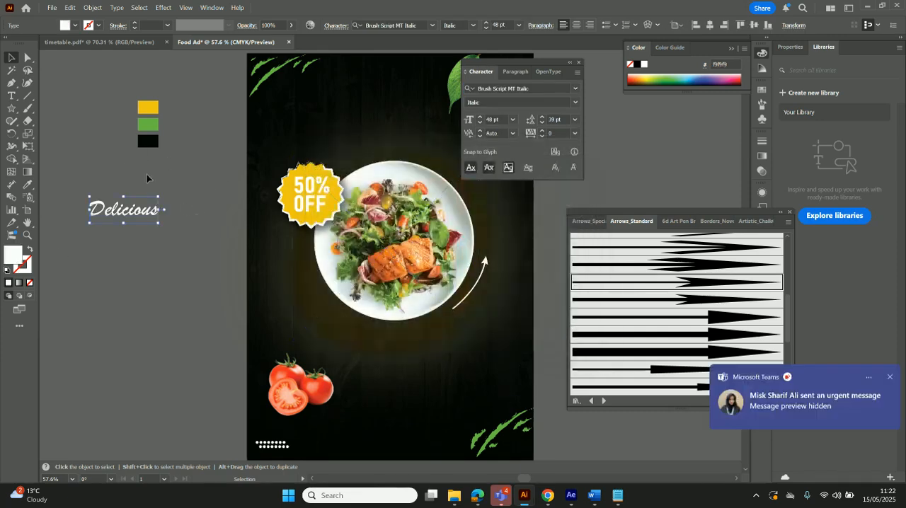
# Enlarge the "Delicious" text to 53 pt and place it above the plate, just beside the green leaf
pyautogui.click(480, 119)
pyautogui.click(891, 378)
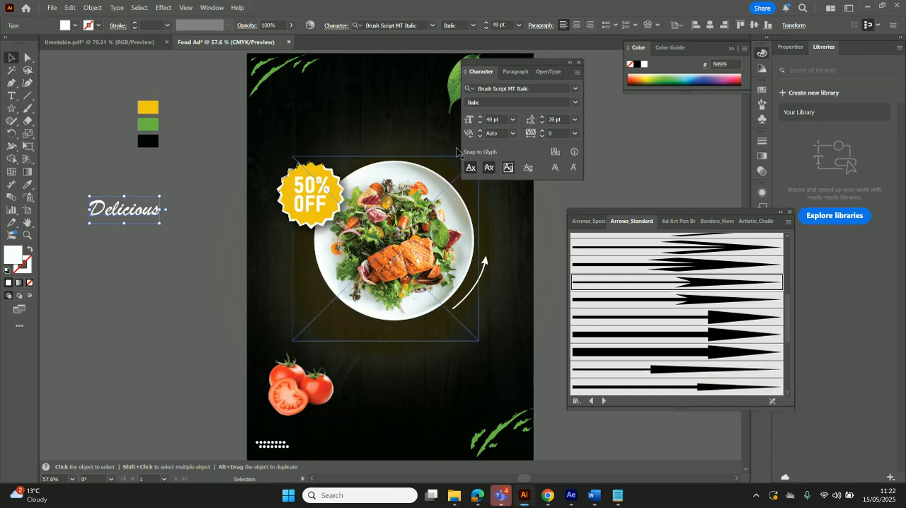
pyautogui.click(481, 119)
pyautogui.click(480, 118)
pyautogui.click(481, 119)
pyautogui.click(481, 119)
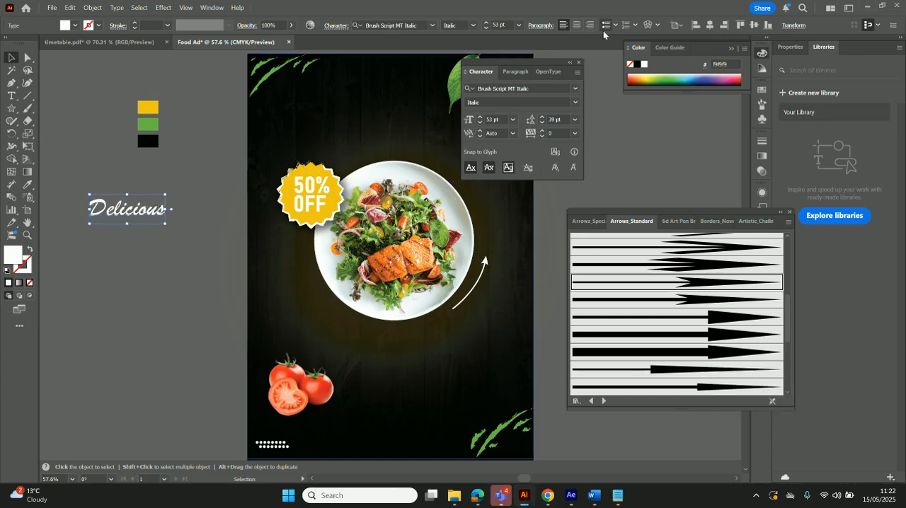
pyautogui.moveTo(543, 63); pyautogui.dragTo(748, 55)
pyautogui.moveTo(118, 209); pyautogui.dragTo(379, 104)
# Add the text "SALAD" in the empty area beside the artboard and set it in Rockwell Extra Bold
pyautogui.click(12, 96)
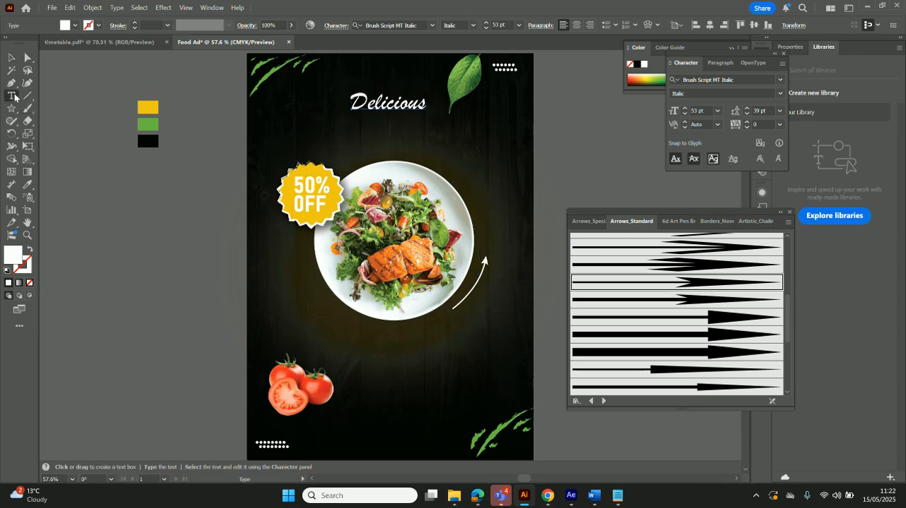
pyautogui.click(101, 185)
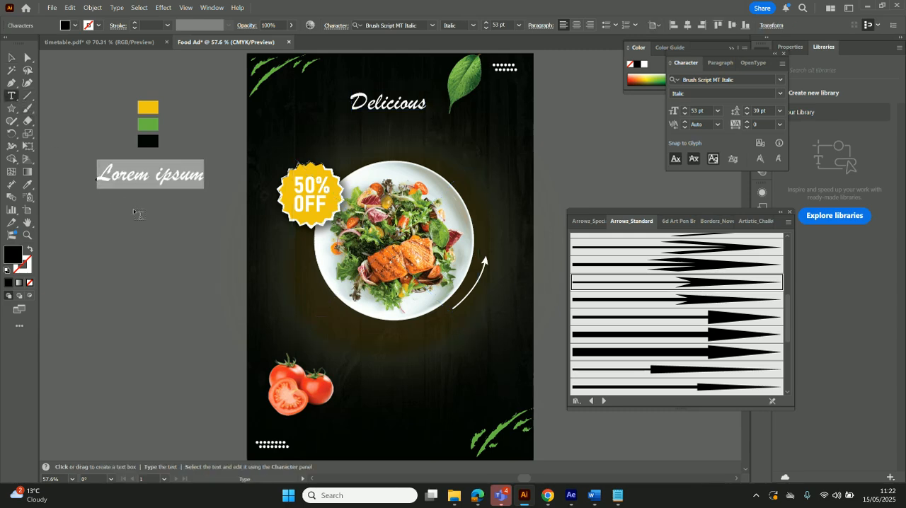
pyautogui.write('SALAD')
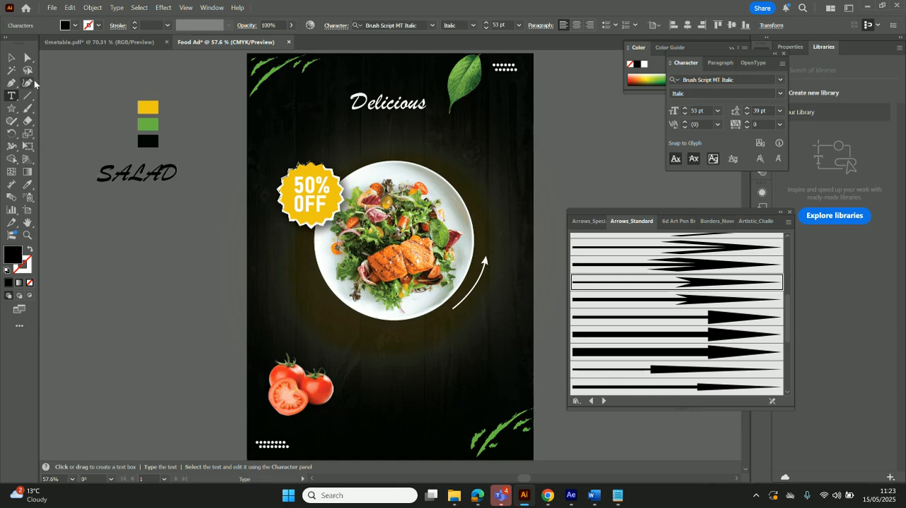
pyautogui.click(11, 58)
pyautogui.click(433, 25)
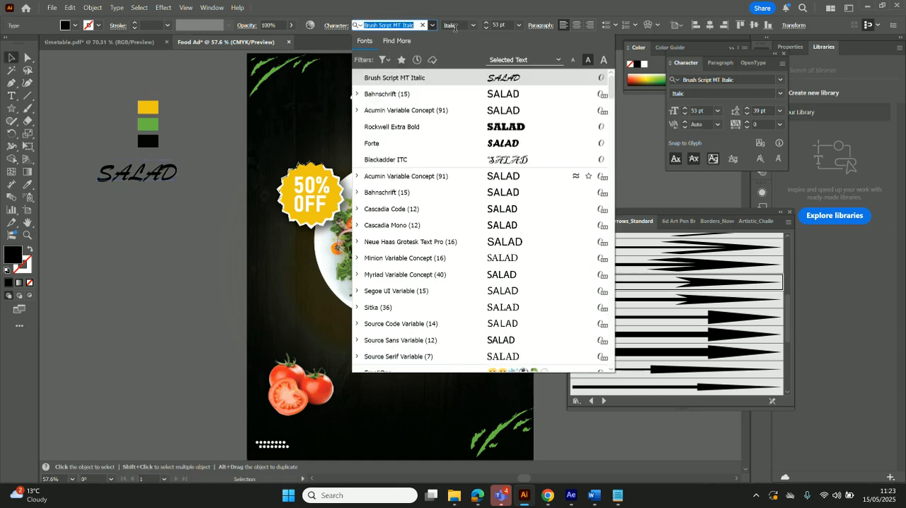
pyautogui.click(536, 126)
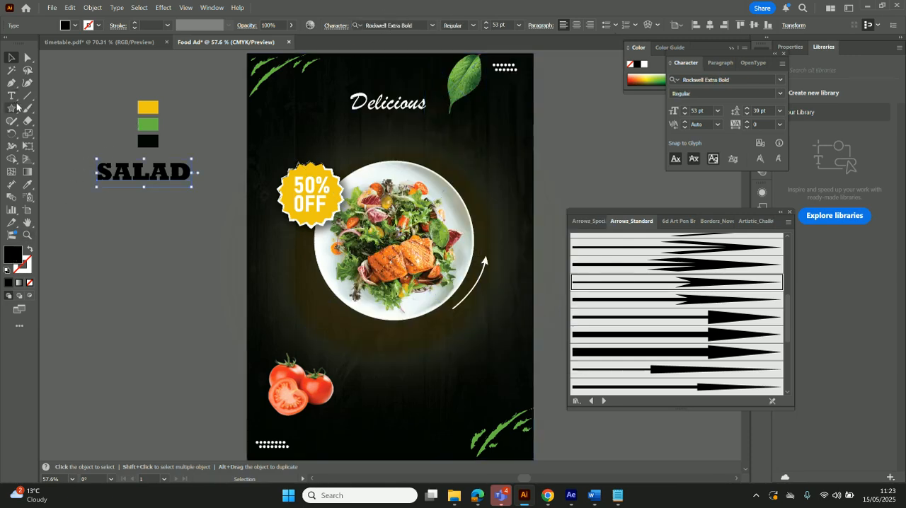
# Fill the "SALAD" text with the yellow sampled from the palette square beside the artboard
pyautogui.click(29, 185)
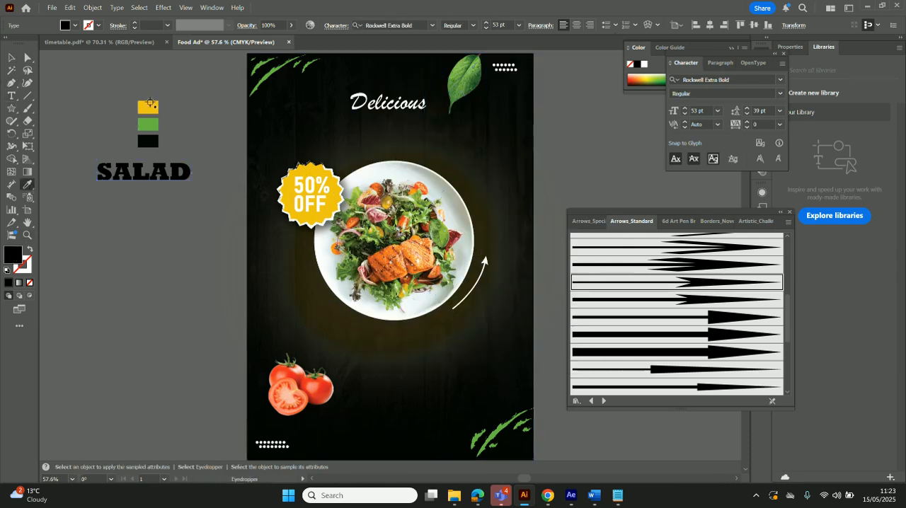
pyautogui.click(148, 105)
pyautogui.click(11, 58)
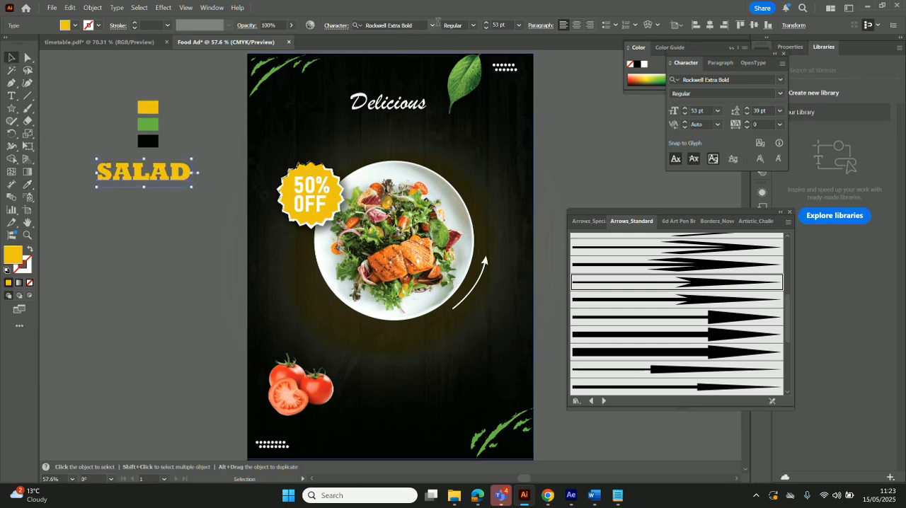
# Enlarge "SALAD" to 72 pt and place it above the plate, with "Delicious" moved down close to it
pyautogui.click(519, 26)
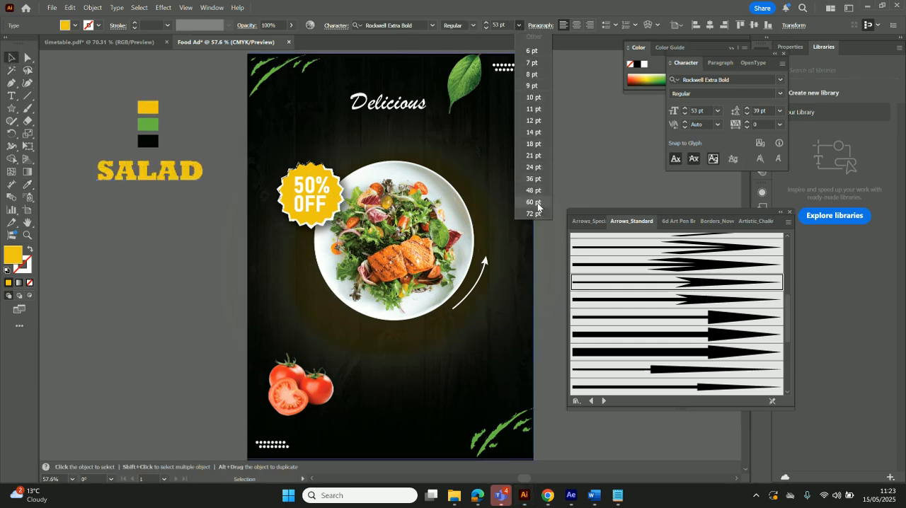
pyautogui.click(537, 214)
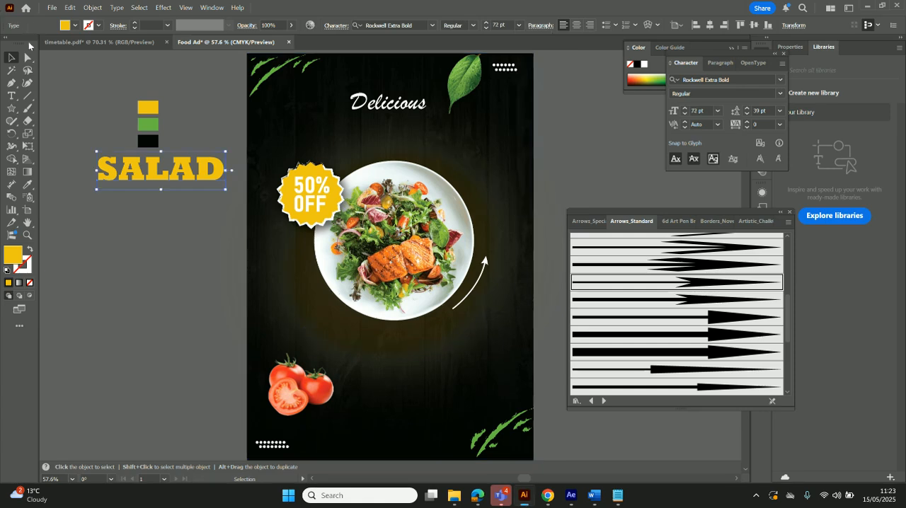
pyautogui.moveTo(141, 173)
pyautogui.mouseDown()
pyautogui.moveTo(380, 151)
pyautogui.moveTo(369, 133)
pyautogui.mouseUp()
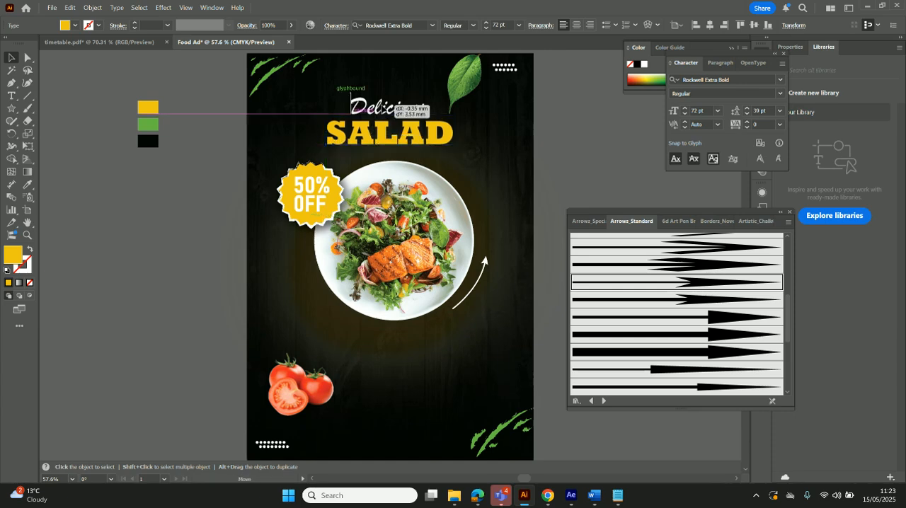
pyautogui.click(407, 107)
pyautogui.click(570, 170)
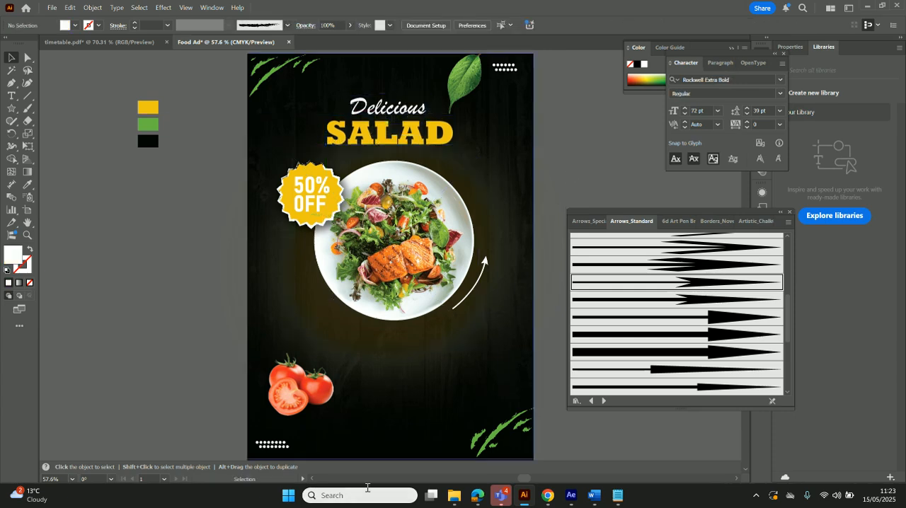
# Add the text "ORDER NOW" starting in the empty area beside the artboard
pyautogui.click(12, 96)
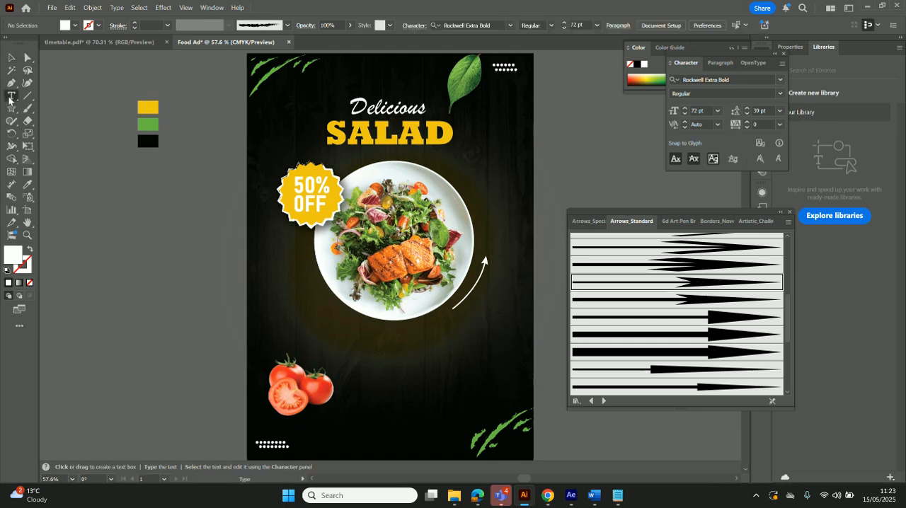
pyautogui.click(159, 256)
pyautogui.write('0')
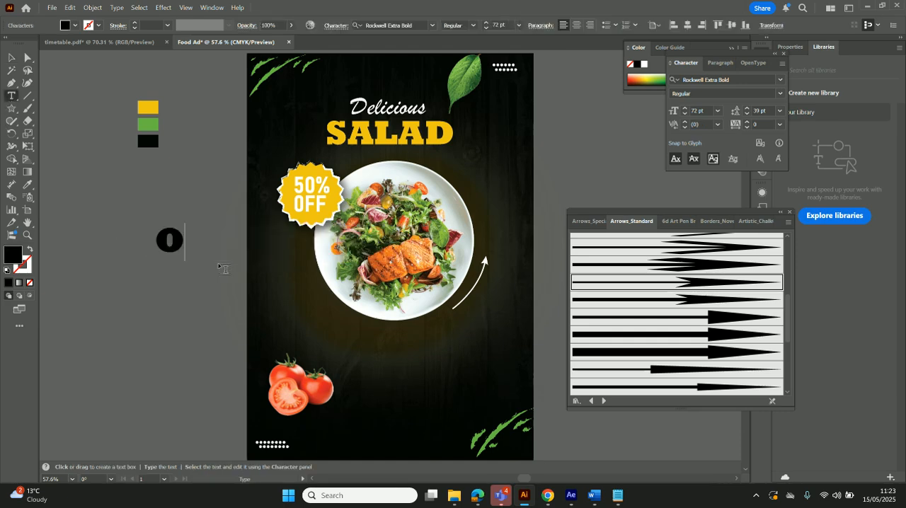
pyautogui.write('RDER NOW')
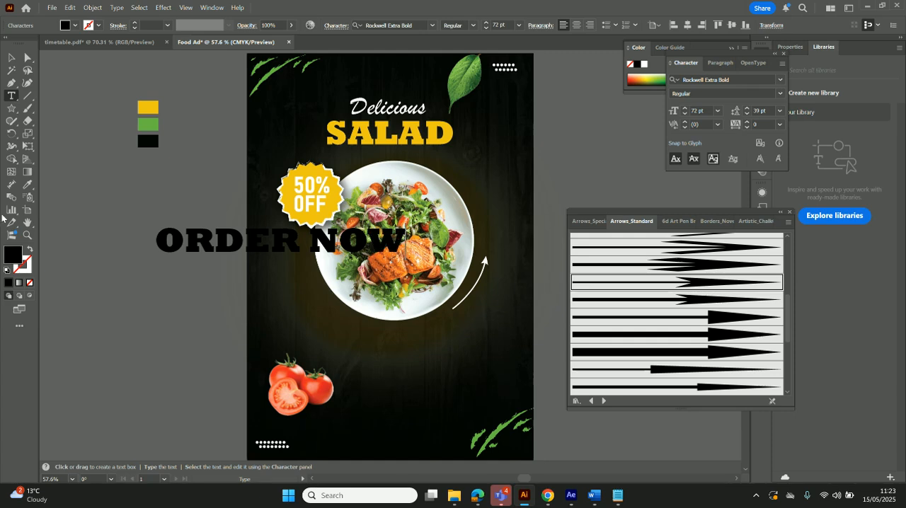
pyautogui.click(12, 57)
pyautogui.moveTo(211, 245); pyautogui.dragTo(172, 225)
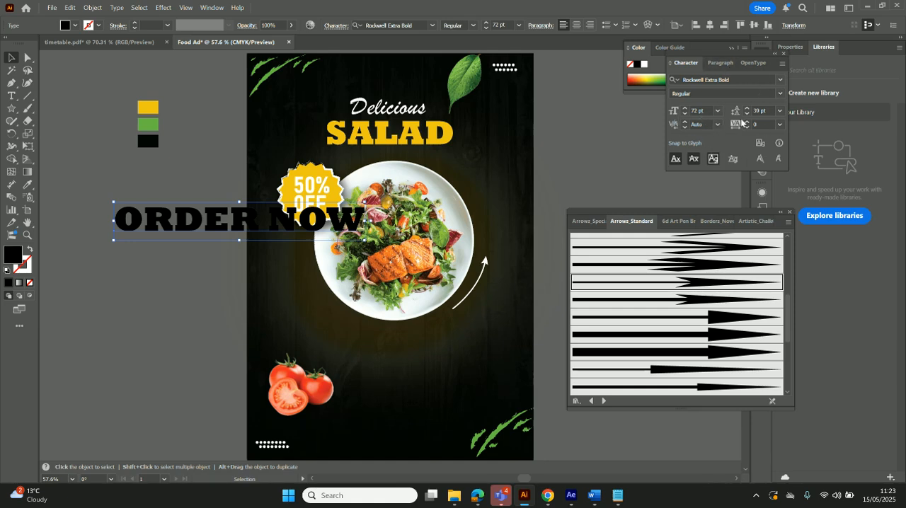
# Reduce the "ORDER NOW" text to 14 pt and give it a white fill
pyautogui.click(717, 111)
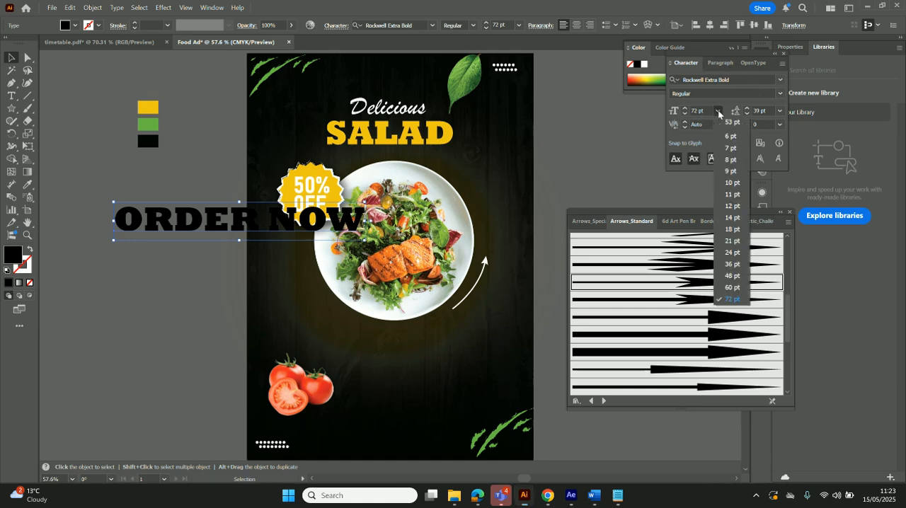
pyautogui.click(734, 217)
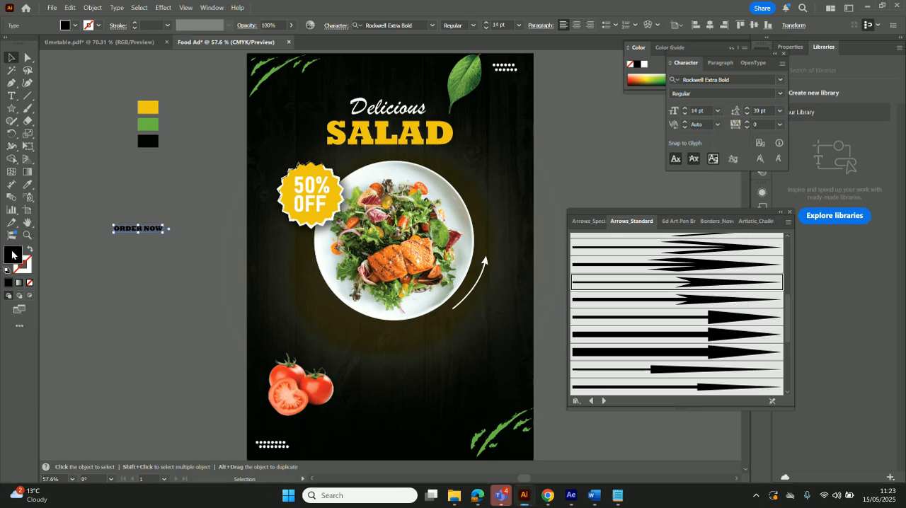
pyautogui.doubleClick(12, 255)
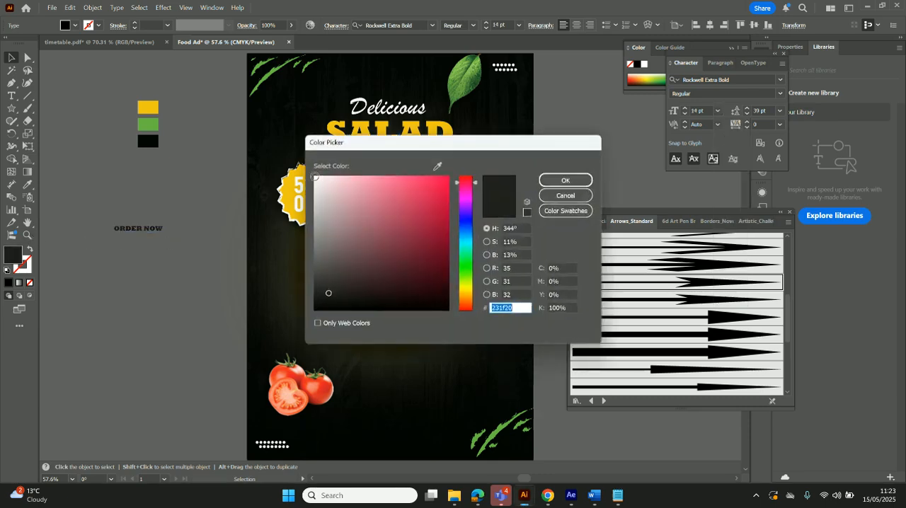
pyautogui.click(314, 176)
pyautogui.click(566, 180)
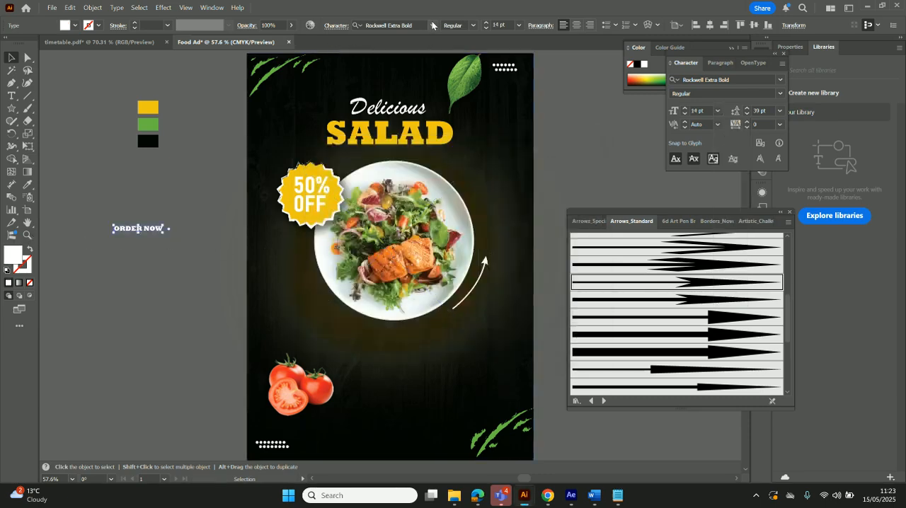
# Set the "ORDER NOW" text in Bahnschrift Condensed at 24 pt
pyautogui.click(432, 25)
pyautogui.click(451, 111)
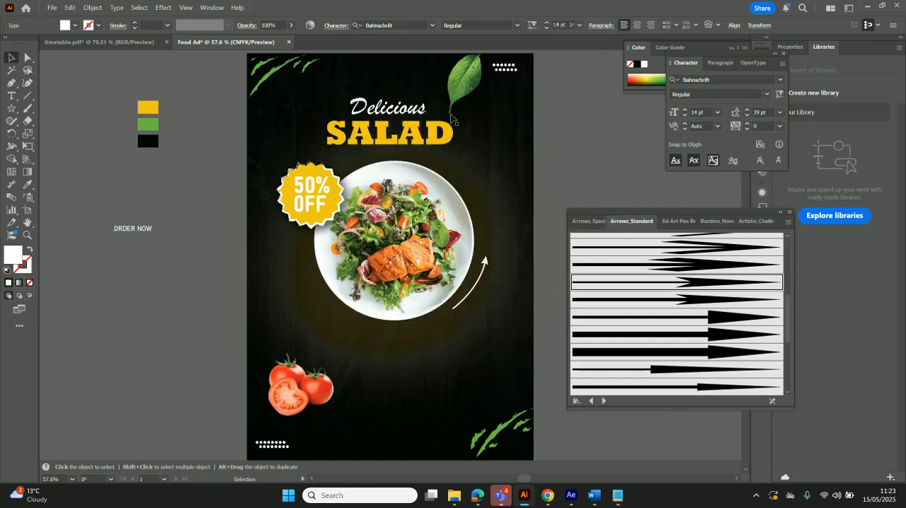
pyautogui.click(516, 25)
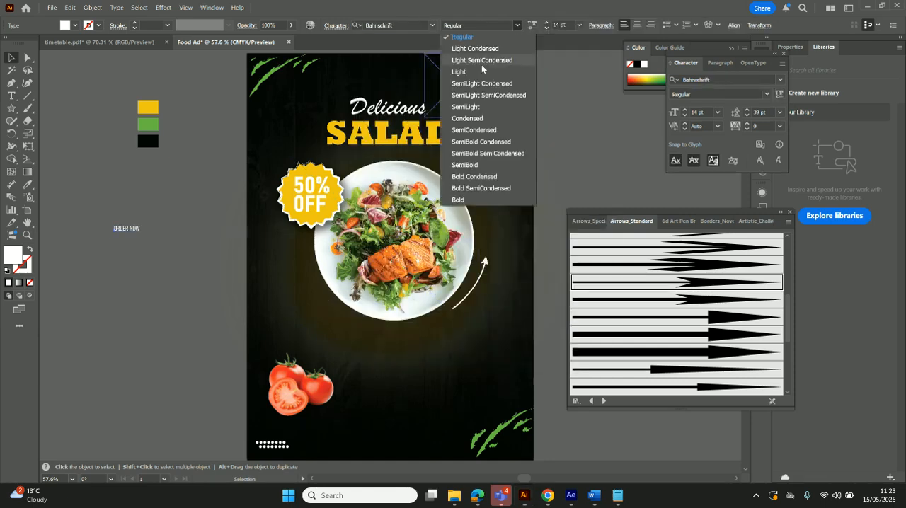
pyautogui.click(478, 121)
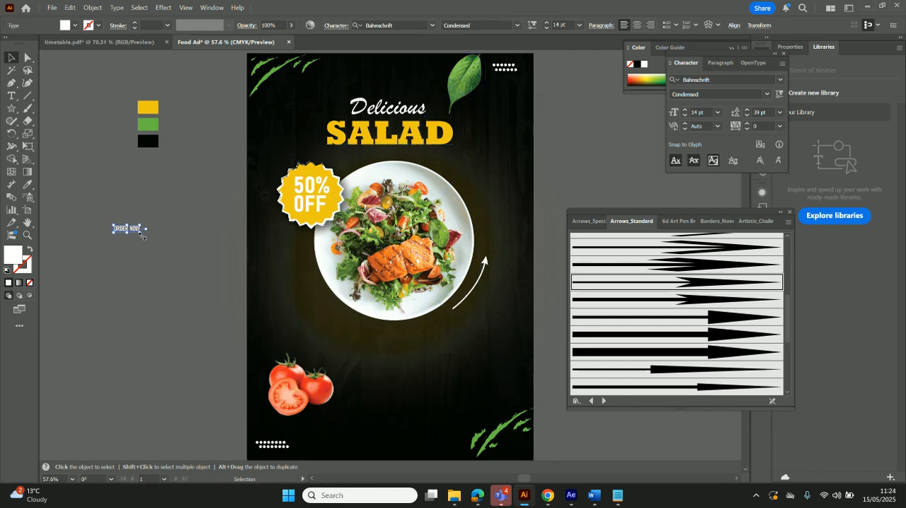
pyautogui.click(579, 26)
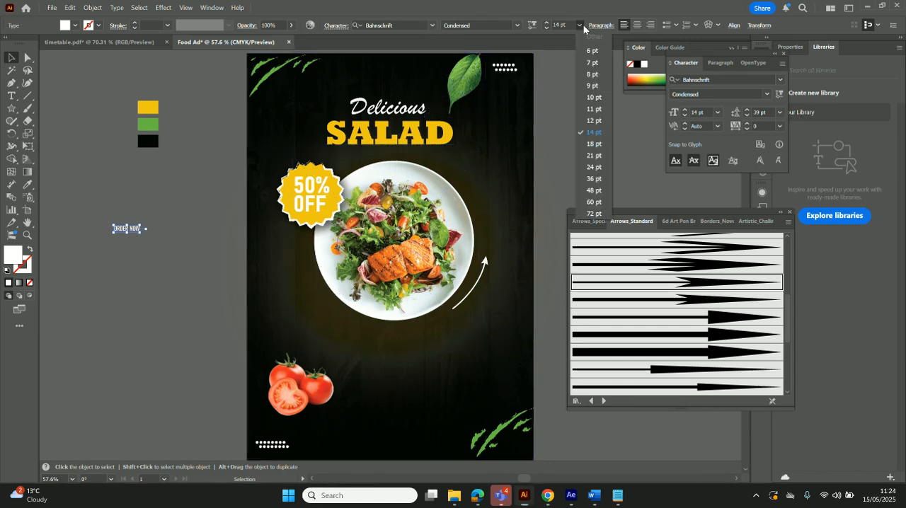
pyautogui.click(598, 167)
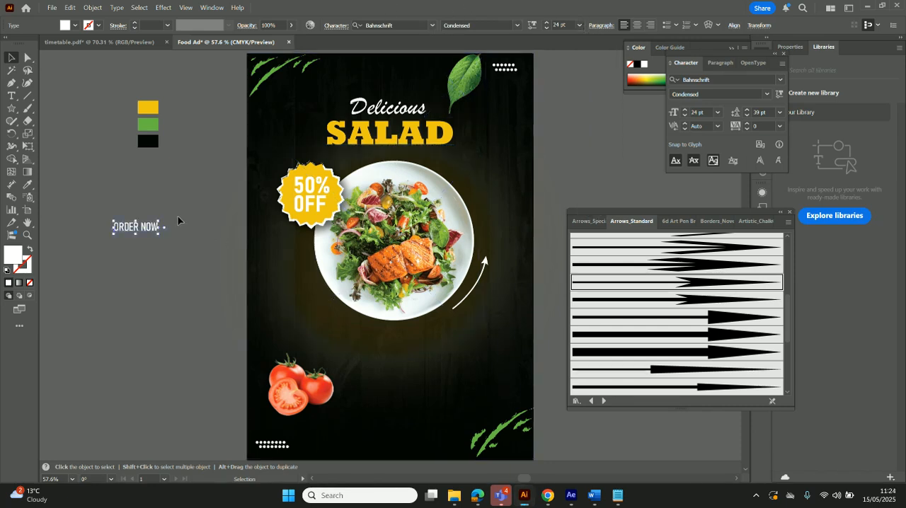
# Place "ORDER NOW" on the poster beside the tomatoes and add the contact phone number and e-mail address as two lines beneath it
pyautogui.click(138, 241)
pyautogui.moveTo(140, 233); pyautogui.dragTo(395, 423)
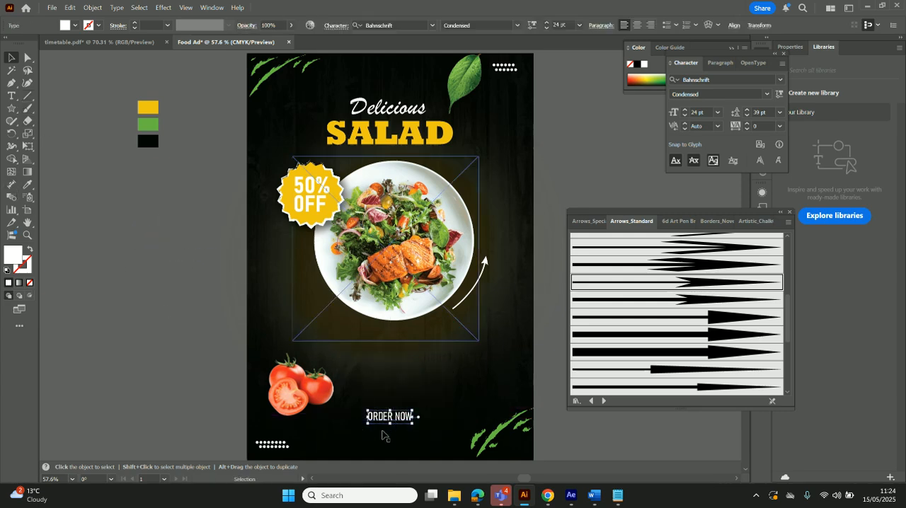
pyautogui.doubleClick(400, 417)
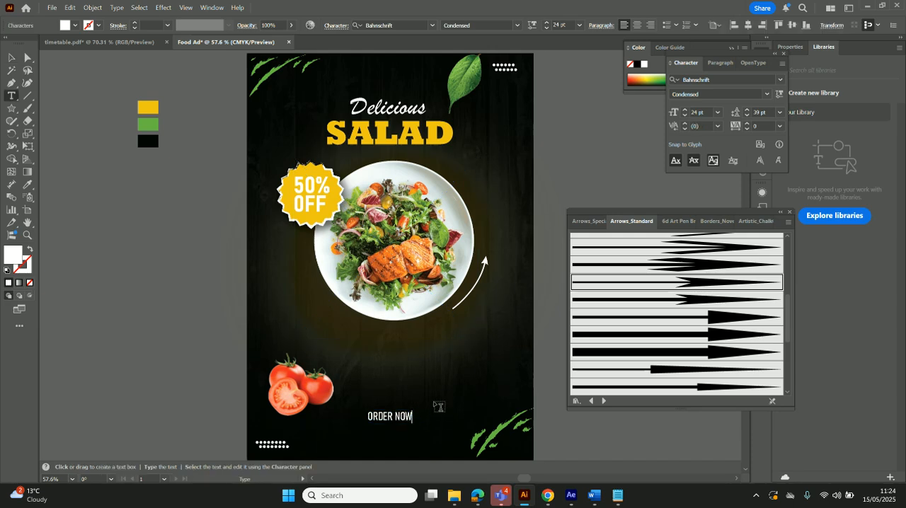
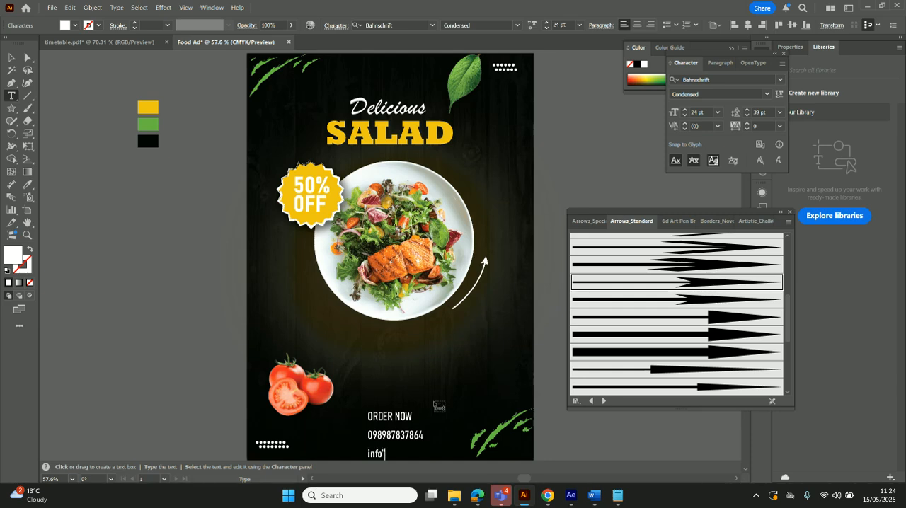
pyautogui.write('@gmail.com')
pyautogui.click(12, 57)
pyautogui.moveTo(398, 439); pyautogui.dragTo(394, 401)
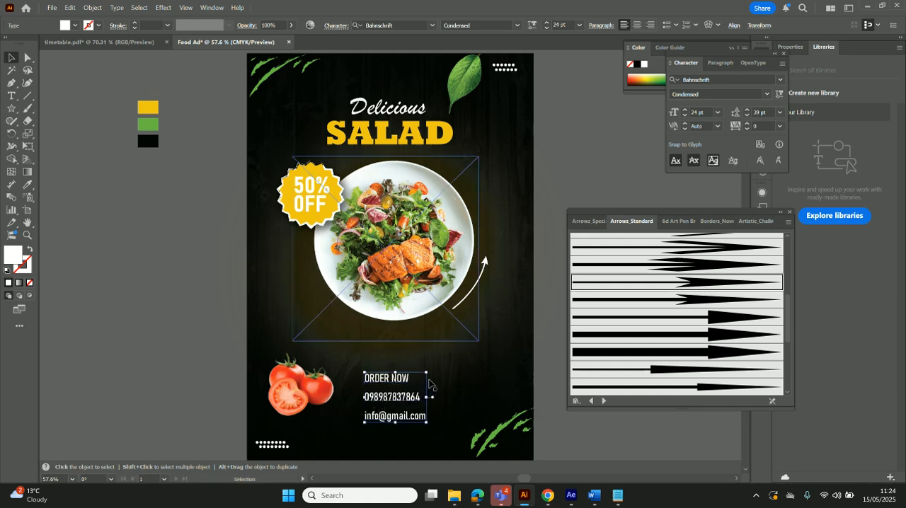
# Centre-align the contact text block below the plate and tighten its leading to 25 pt
pyautogui.click(637, 25)
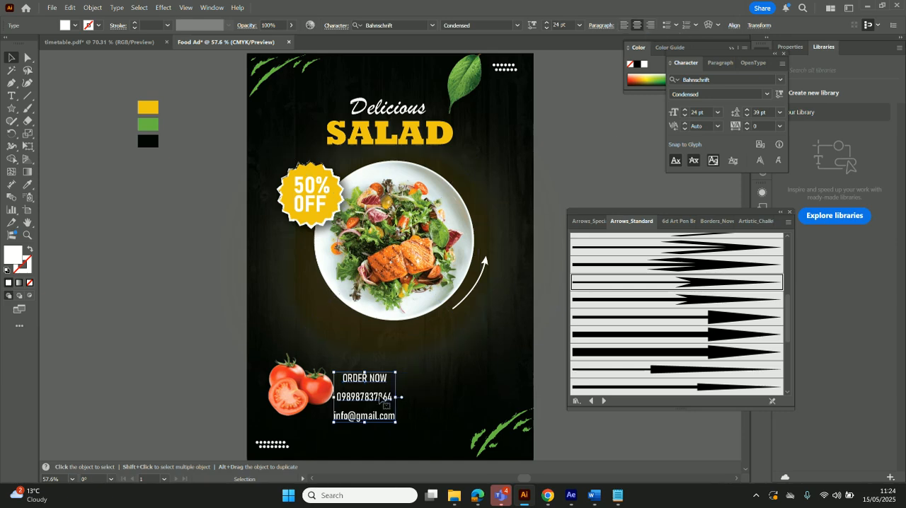
pyautogui.moveTo(361, 398); pyautogui.dragTo(386, 404)
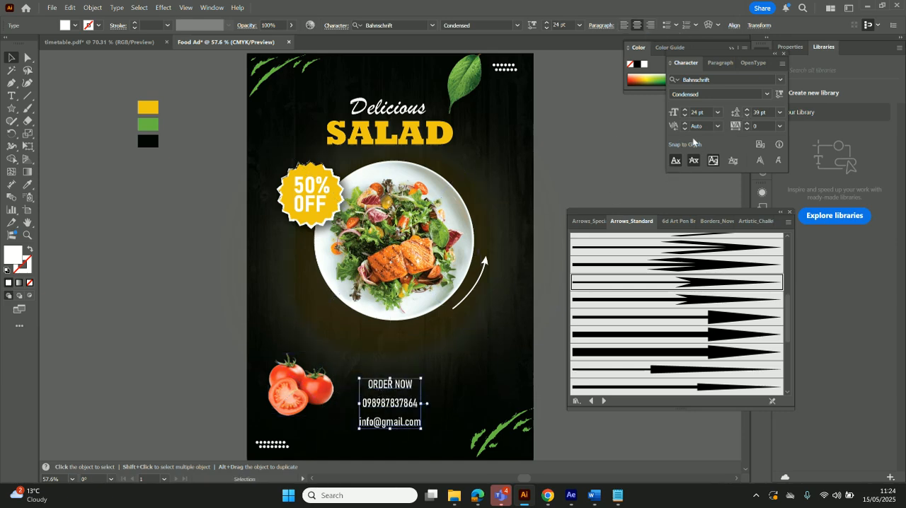
pyautogui.click(747, 115)
pyautogui.click(747, 116)
pyautogui.click(747, 117)
pyautogui.click(747, 117)
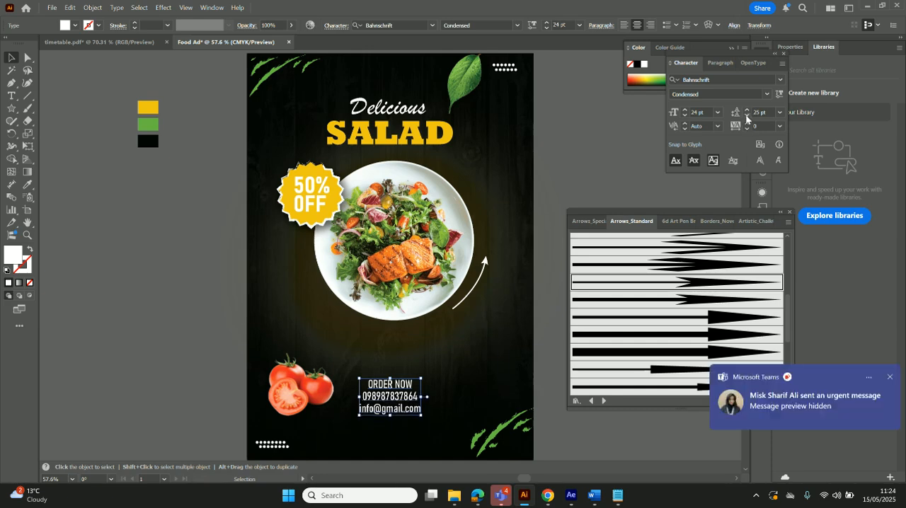
pyautogui.click(889, 376)
# Reduce the contact text block to 16 pt with 18 pt leading
pyautogui.click(684, 117)
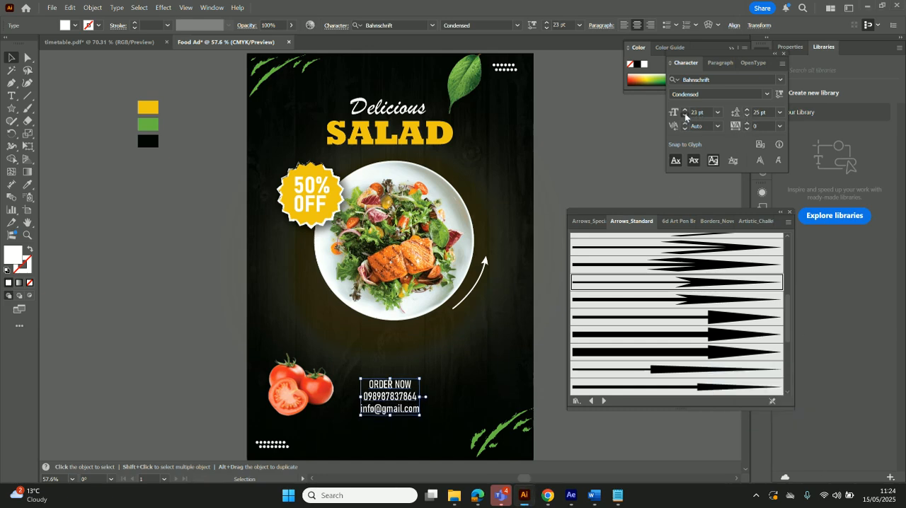
pyautogui.click(747, 117)
pyautogui.click(747, 116)
pyautogui.click(746, 116)
pyautogui.click(746, 116)
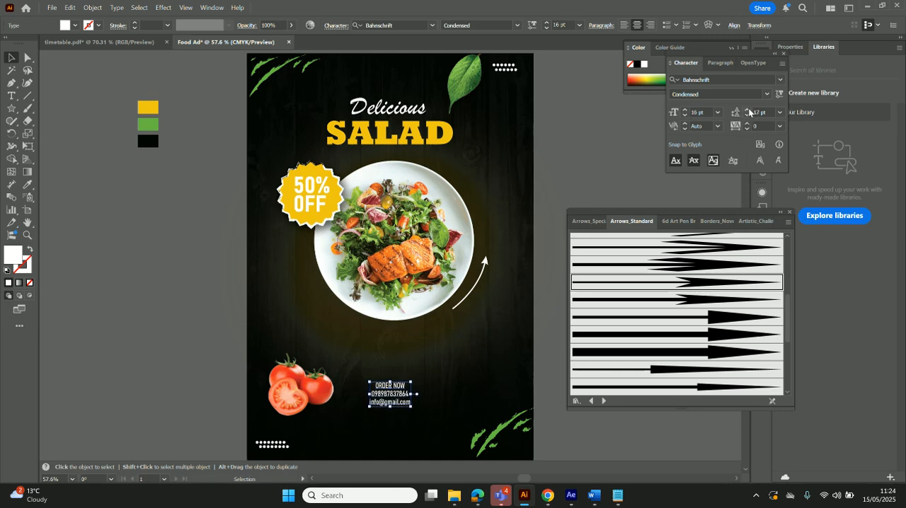
pyautogui.click(747, 110)
pyautogui.click(629, 160)
# Move the contact text block to the poster's bottom edge, between the dots and green strokes, and close the arrow brush library
pyautogui.moveTo(385, 391); pyautogui.dragTo(380, 431)
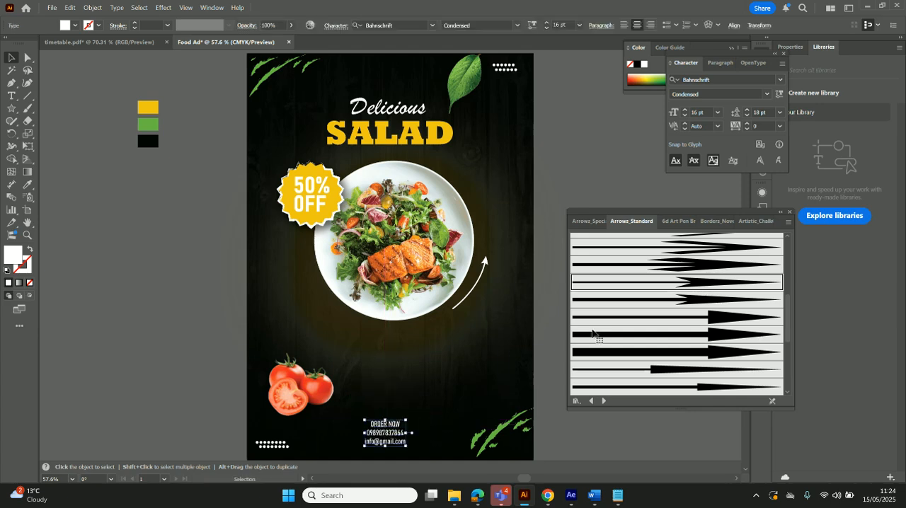
pyautogui.click(790, 212)
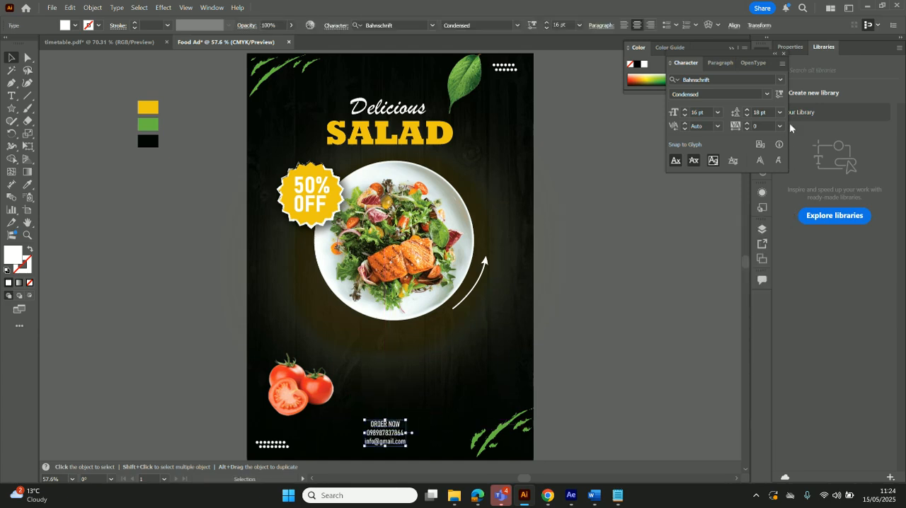
# Close the character settings and start exporting the poster to the Downloads folder as a JPEG named Food Ad
pyautogui.click(784, 54)
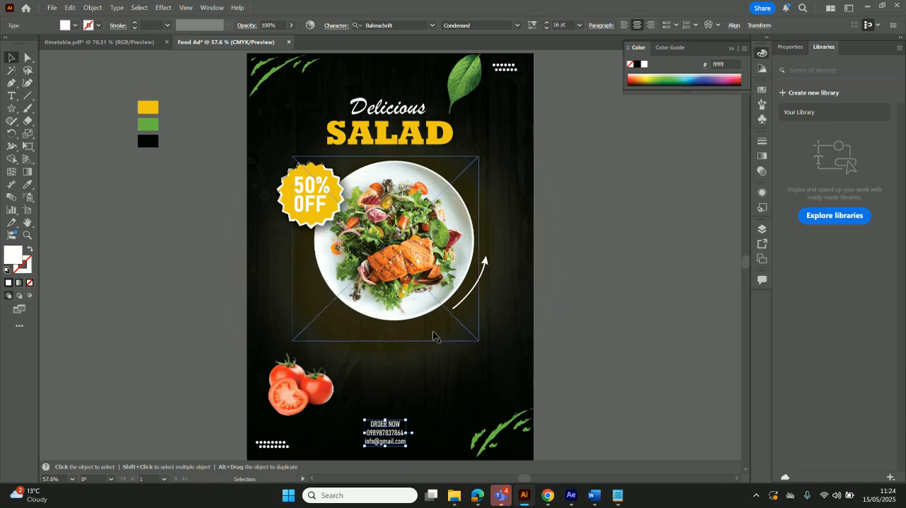
pyautogui.click(53, 8)
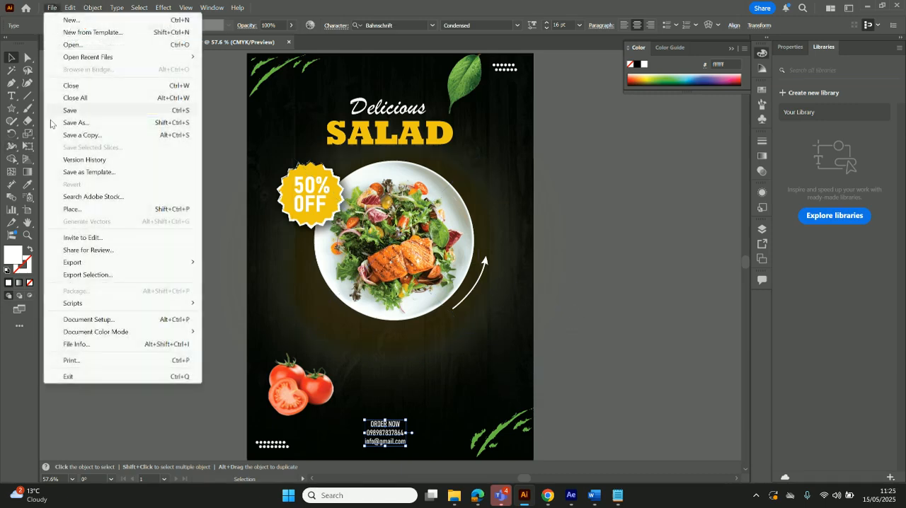
pyautogui.moveTo(77, 264)
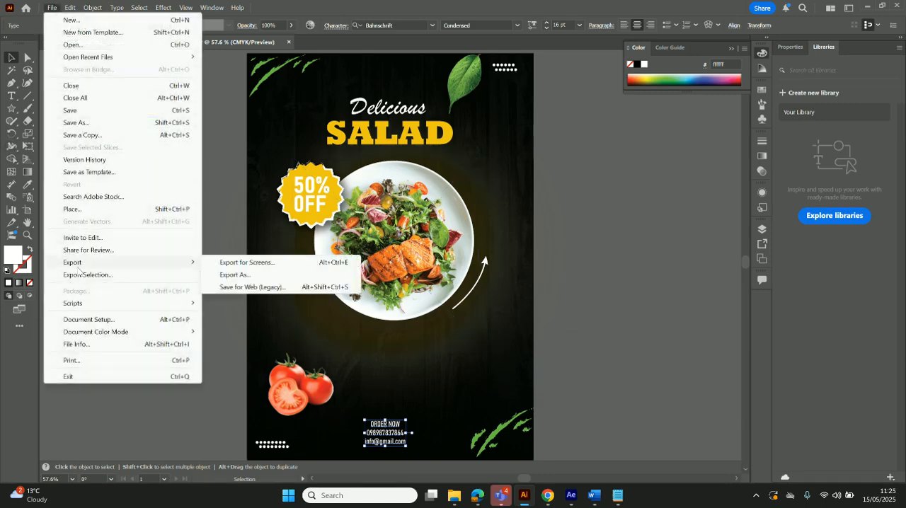
pyautogui.click(240, 276)
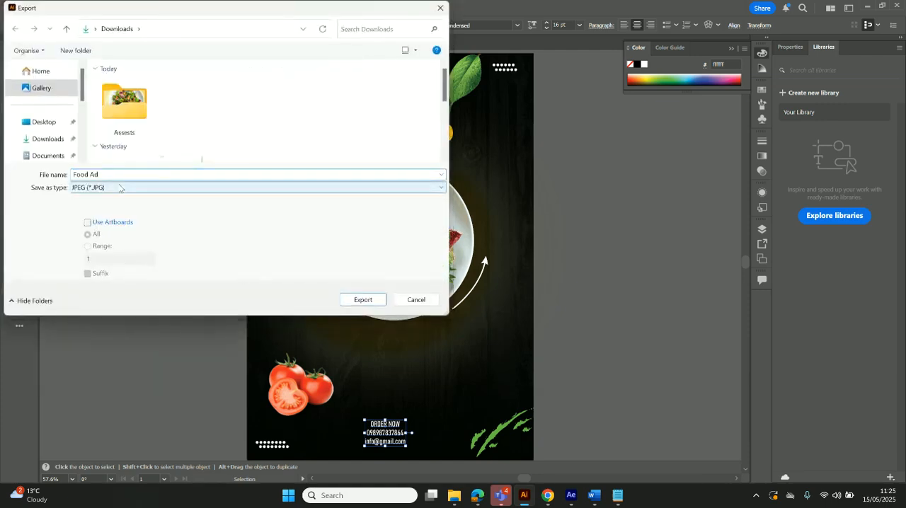
pyautogui.click(120, 187)
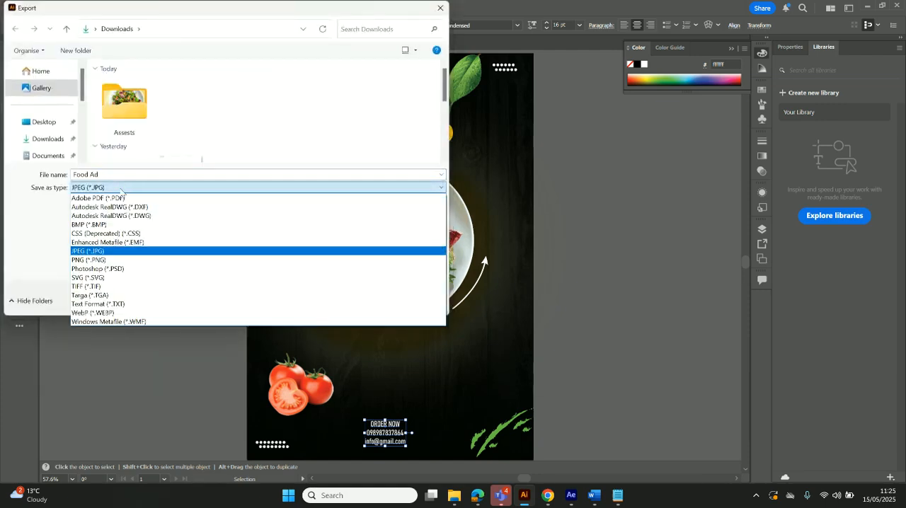
pyautogui.click(104, 251)
pyautogui.click(357, 300)
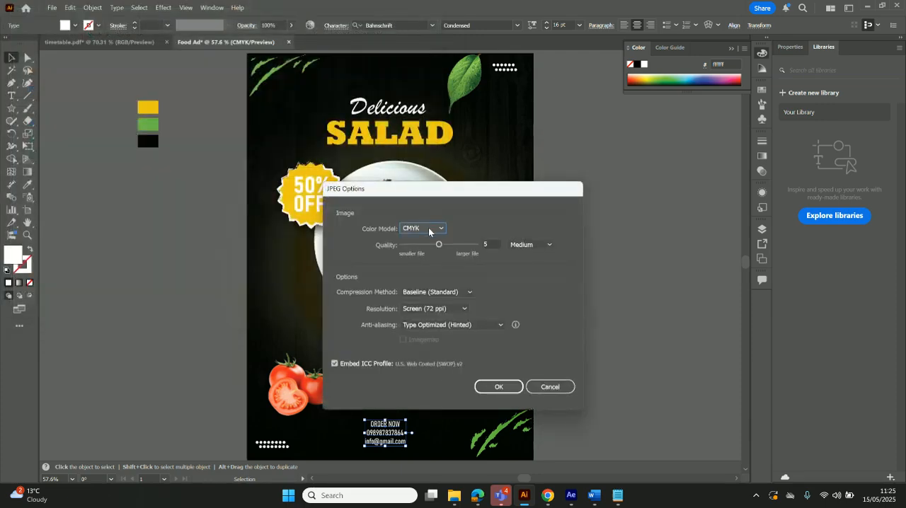
# Set the JPEG quality to 10 (Maximum) with the CMYK color model and finish the export
pyautogui.click(429, 230)
pyautogui.click(464, 226)
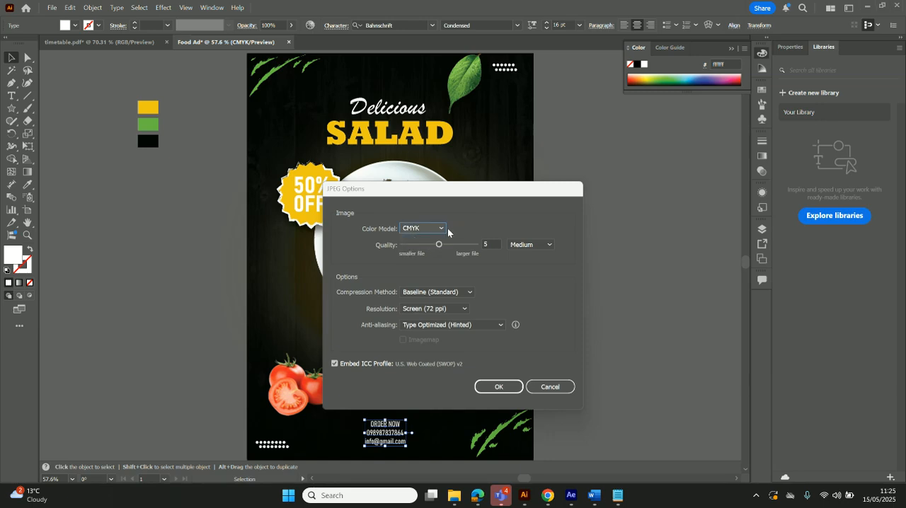
pyautogui.moveTo(441, 245); pyautogui.dragTo(494, 247)
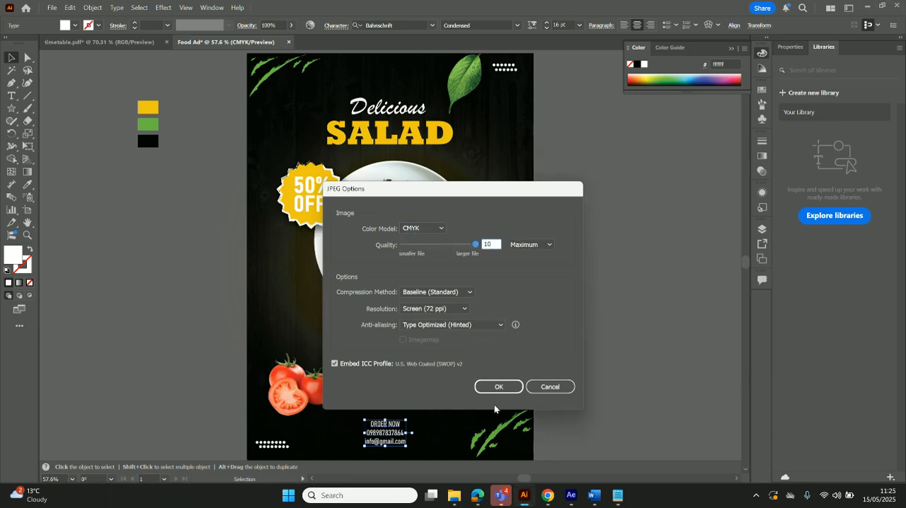
pyautogui.click(537, 247)
pyautogui.click(498, 386)
pyautogui.click(498, 386)
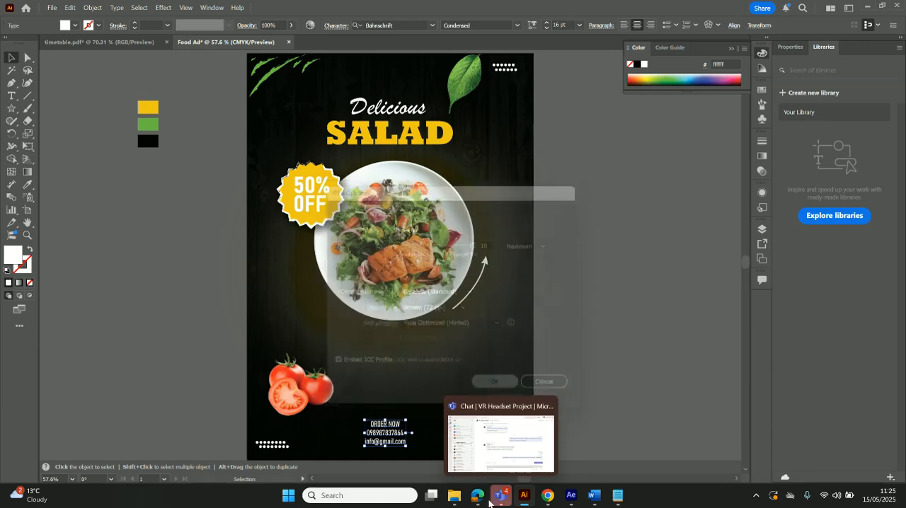
# Switch to File Explorer and open the exported Food Ad image from the Downloads folder to check it
pyautogui.click(460, 498)
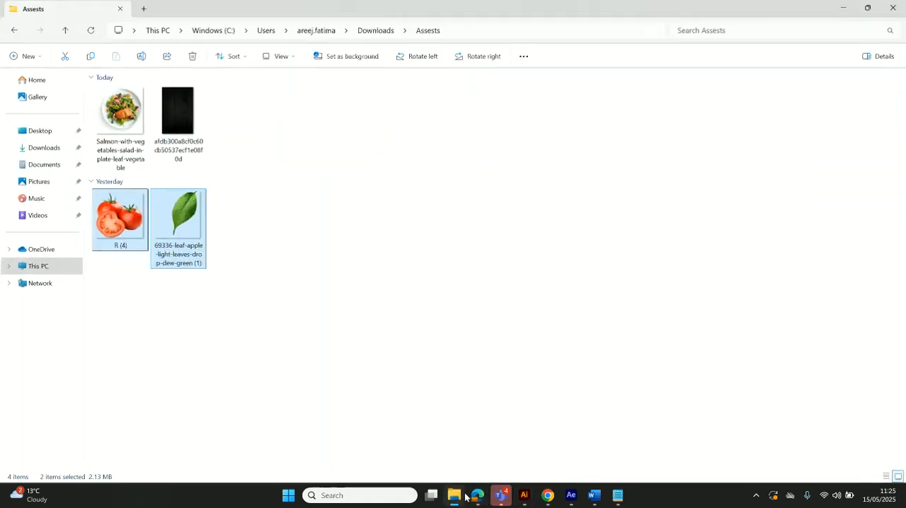
pyautogui.click(524, 496)
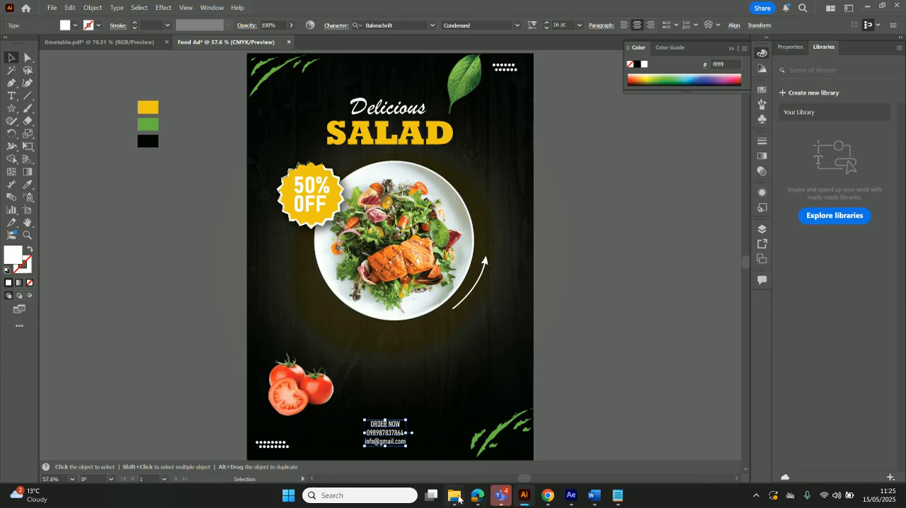
pyautogui.click(454, 497)
pyautogui.click(44, 148)
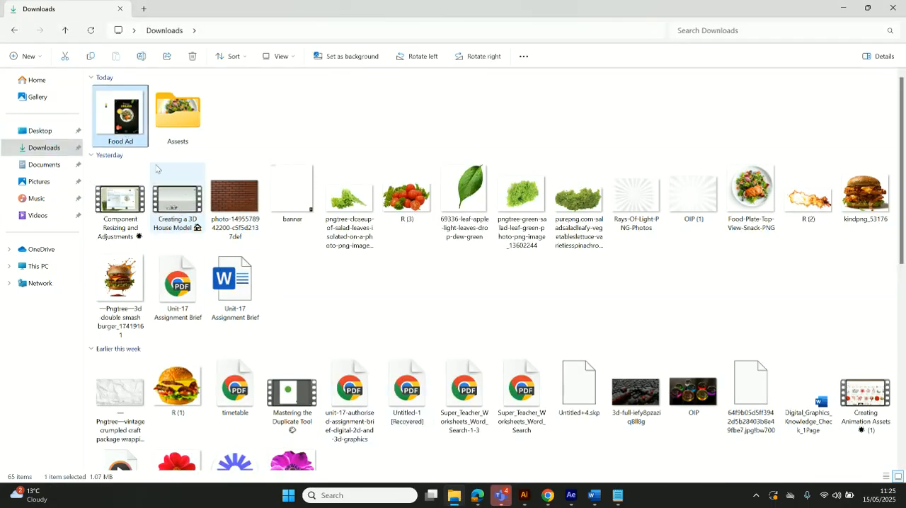
pyautogui.doubleClick(139, 131)
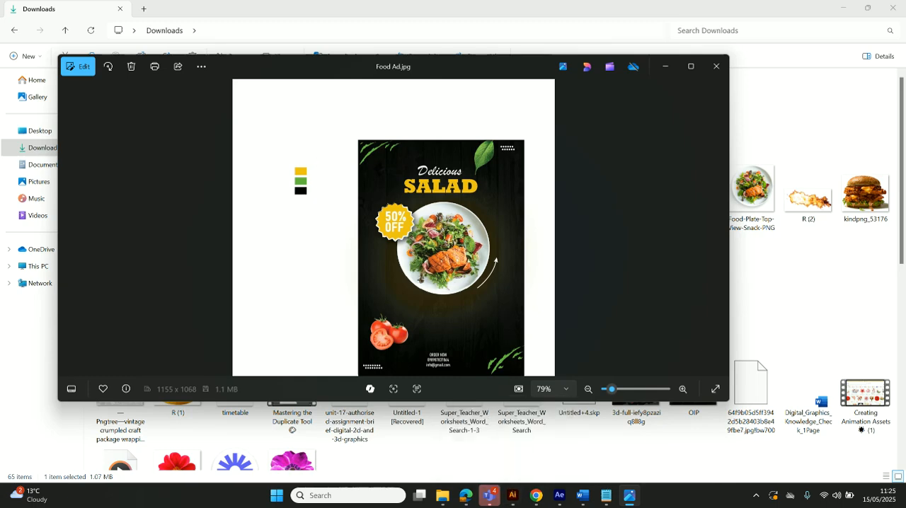
# Return to Illustrator and export the poster again as a JPEG to Downloads, limited to the artboards with all artboards included
pyautogui.click(508, 497)
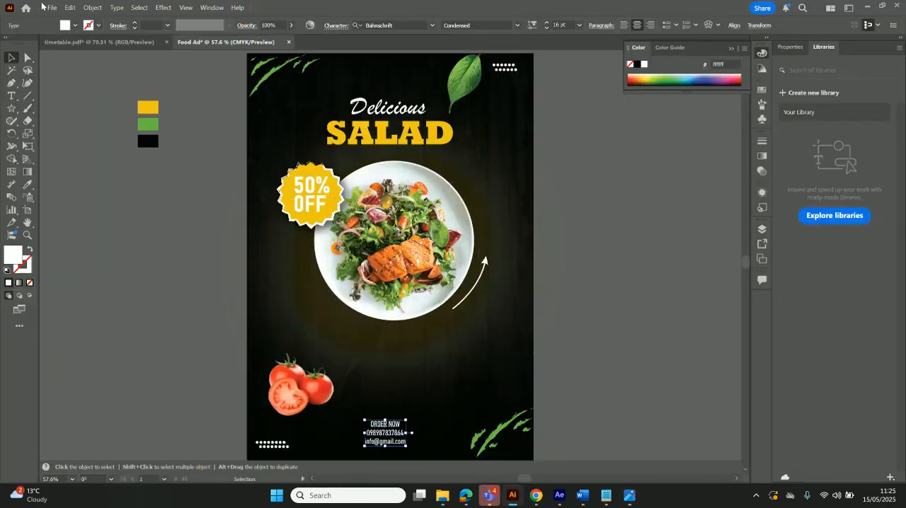
pyautogui.click(52, 8)
pyautogui.moveTo(90, 265)
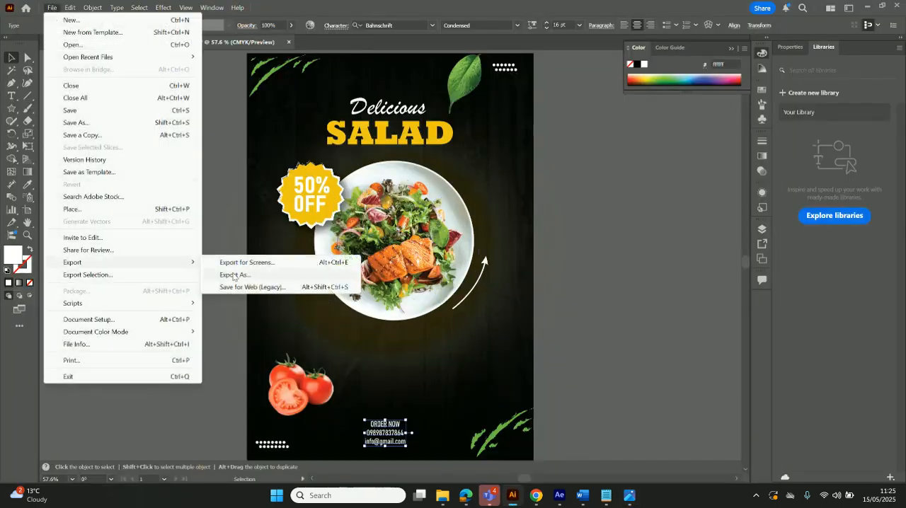
pyautogui.click(235, 275)
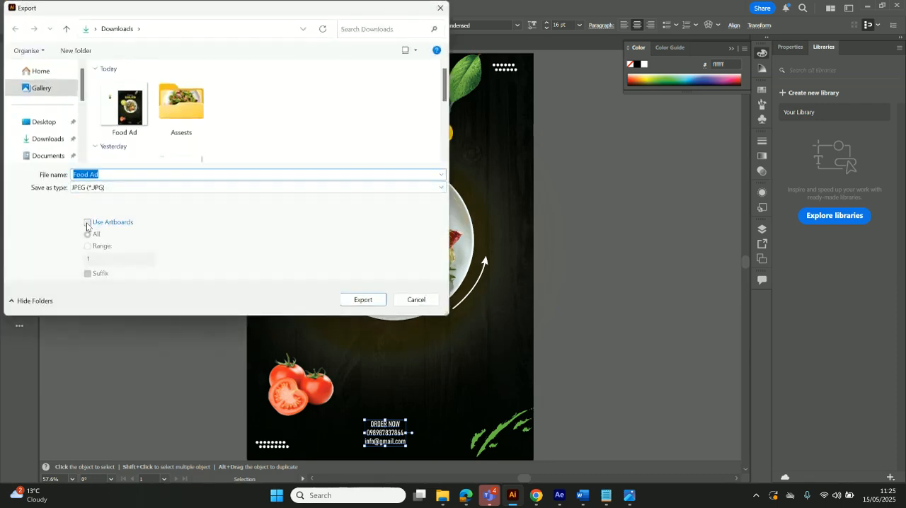
pyautogui.click(87, 223)
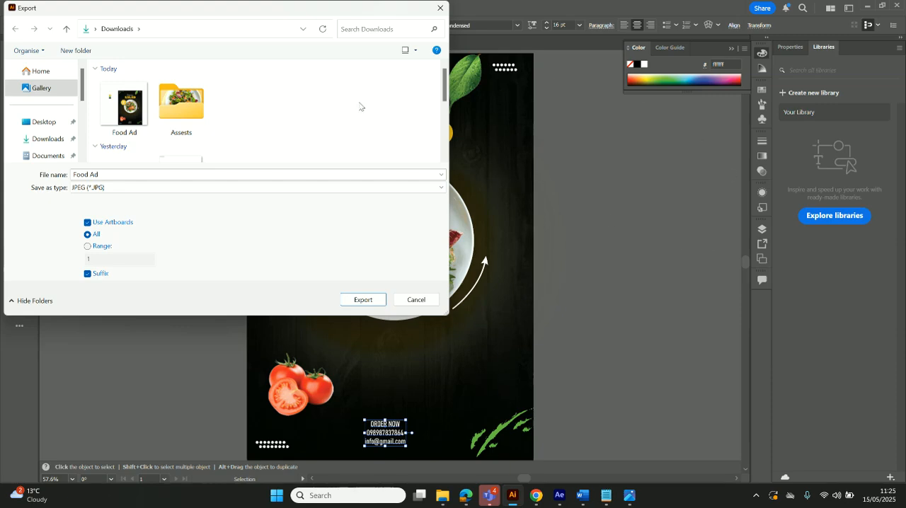
pyautogui.click(358, 301)
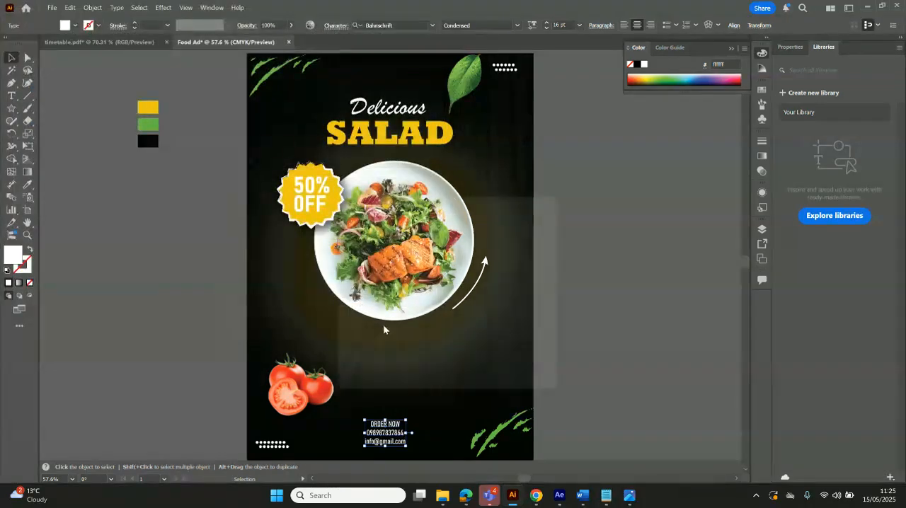
pyautogui.click(498, 387)
# Switch to File Explorer, open Food Ad-01.jpg from Downloads and inspect it in full screen, then leave the full-screen view
pyautogui.click(442, 496)
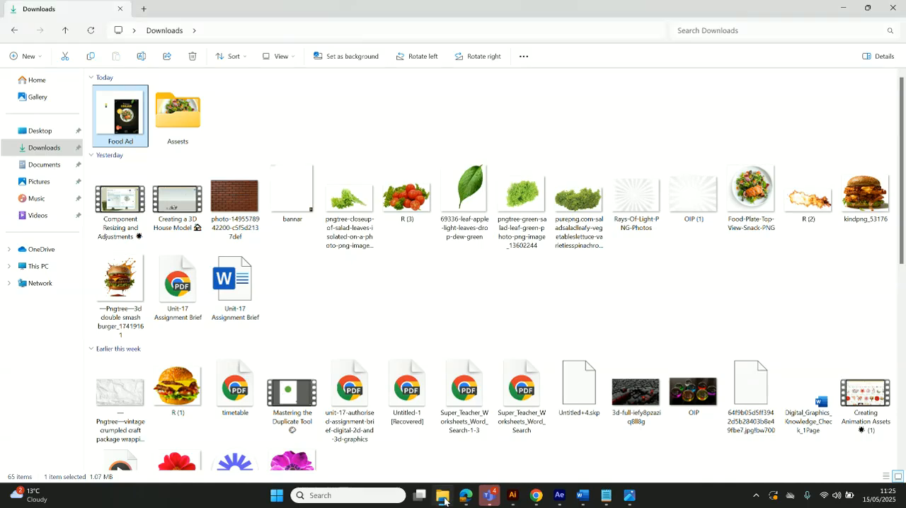
pyautogui.doubleClick(219, 129)
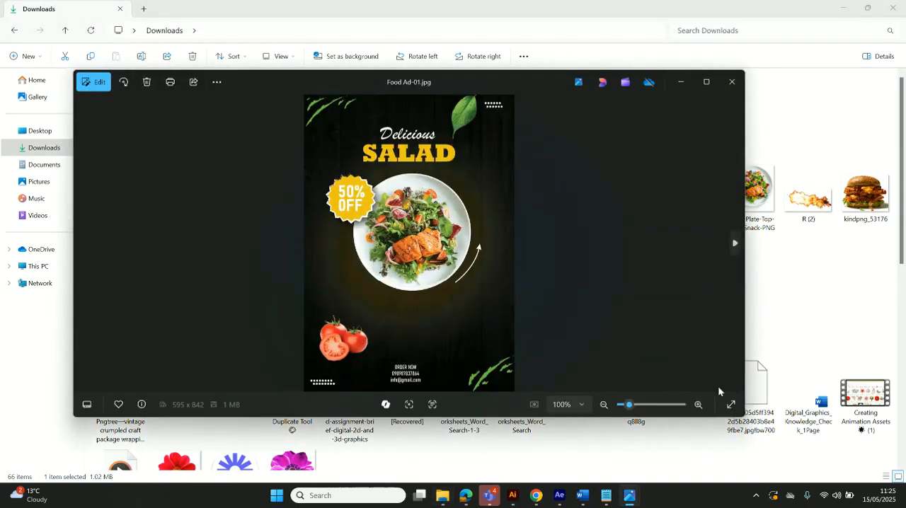
pyautogui.click(731, 404)
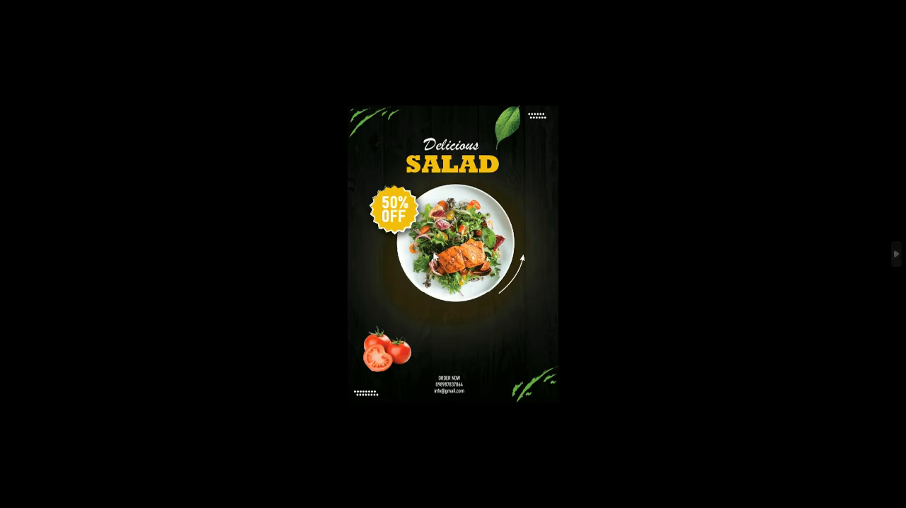
pyautogui.press('Escape')
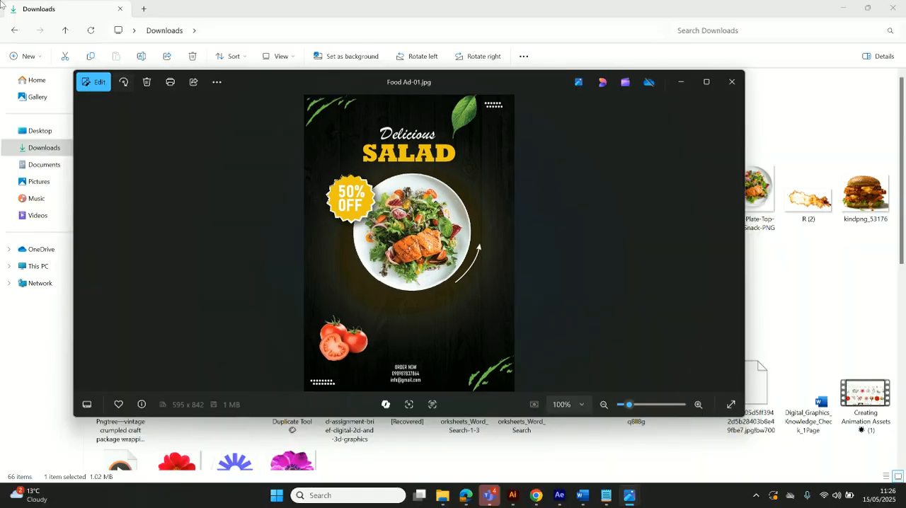